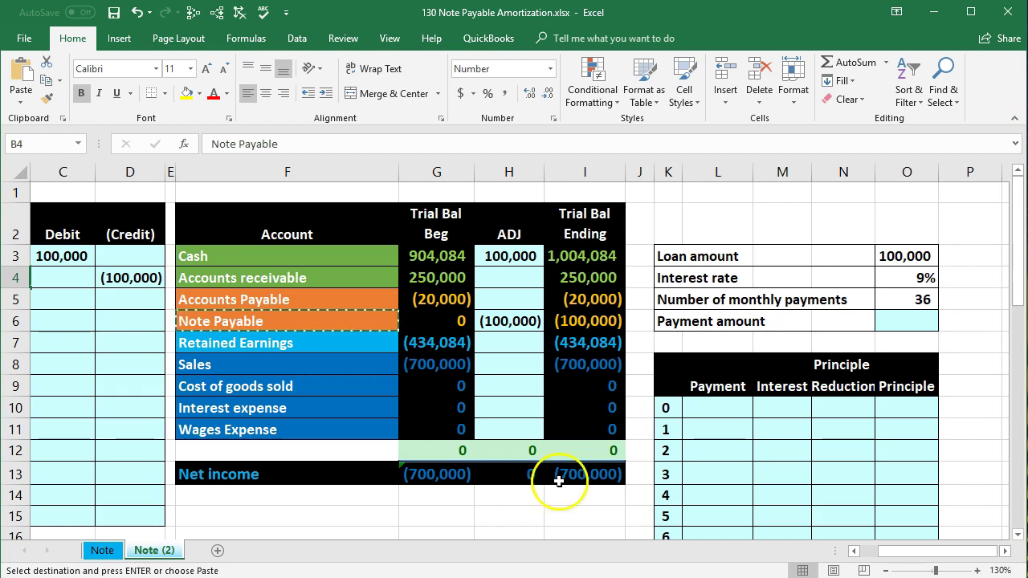
Step: Review the loan terms in column A and the journal entry to Cash and Note Payable
{"action": "left_click", "coordinate": [733, 485]}
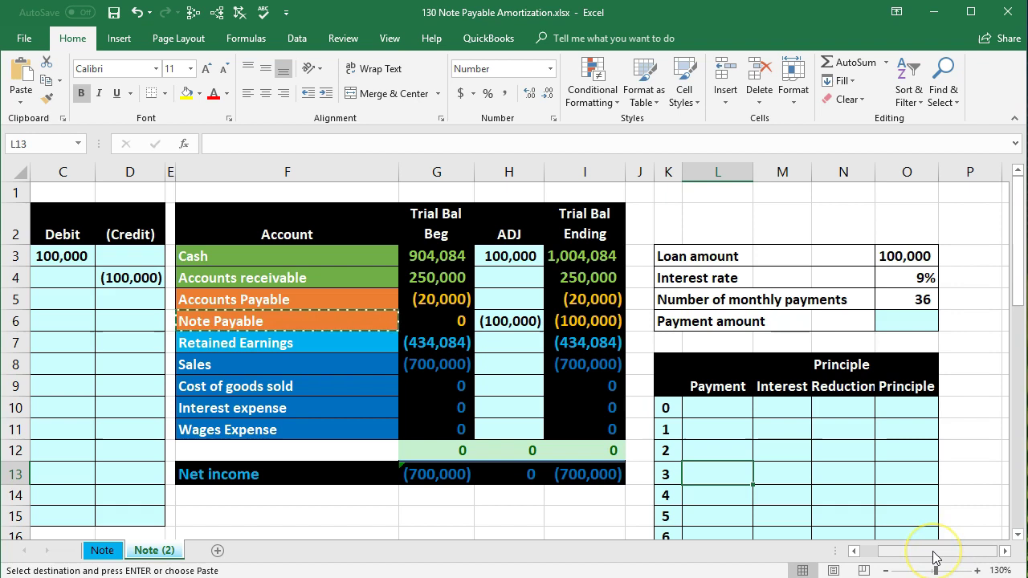
{"action": "left_click_drag", "start_coordinate": [931, 552], "coordinate": [871, 555]}
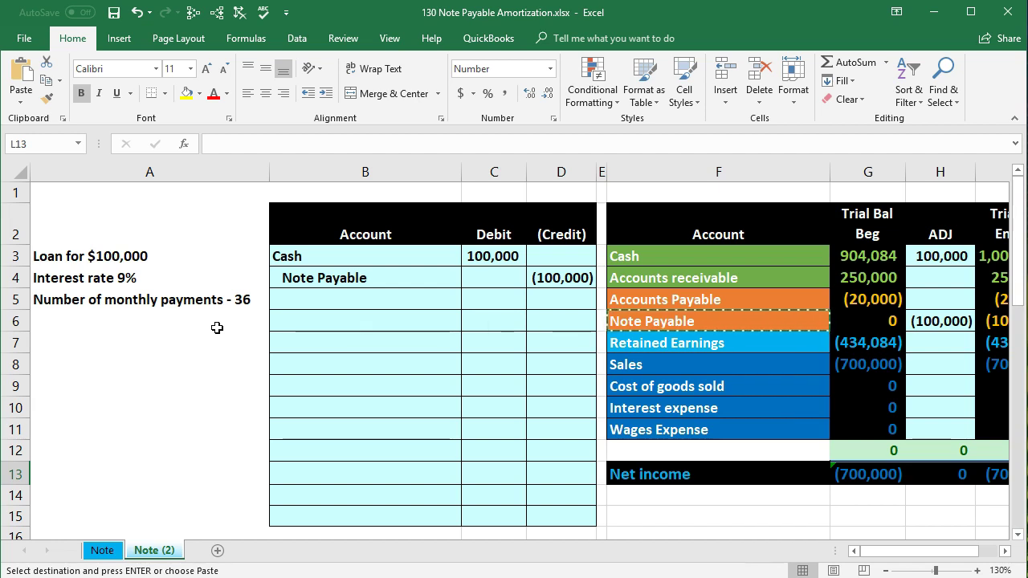
{"action": "left_click", "coordinate": [193, 261]}
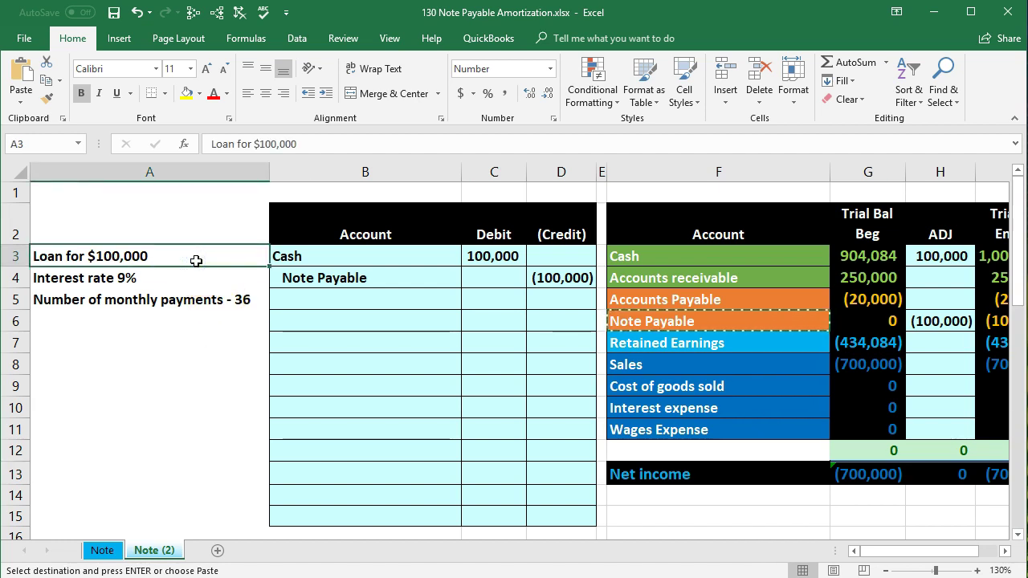
{"action": "left_click", "coordinate": [187, 276]}
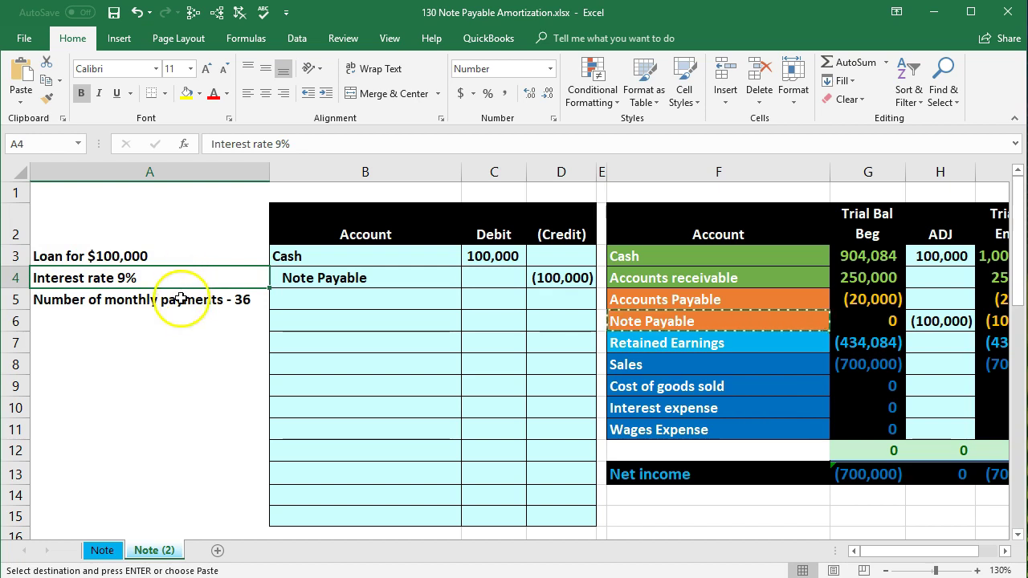
{"action": "left_click", "coordinate": [188, 299]}
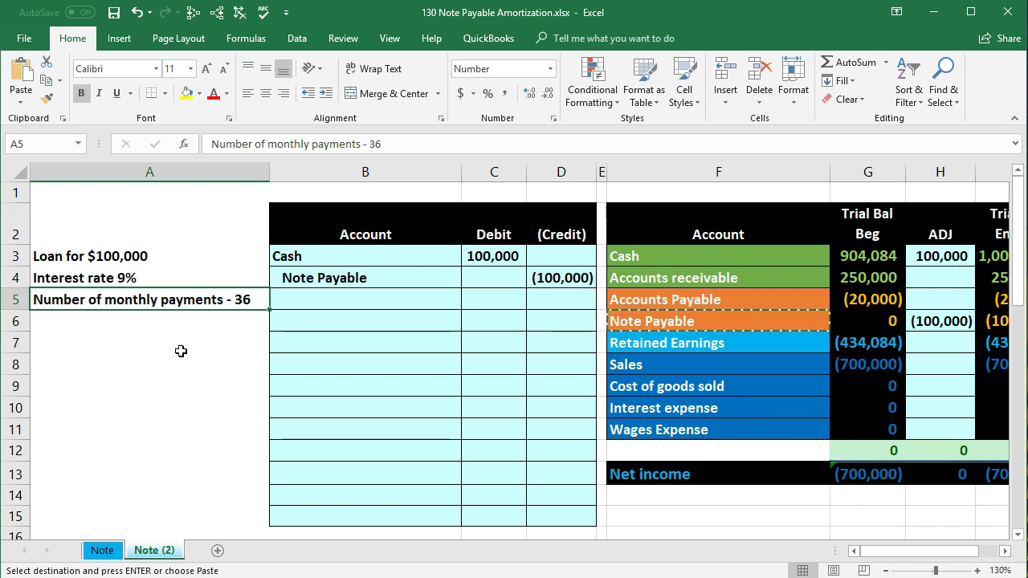
{"action": "left_click", "coordinate": [367, 257]}
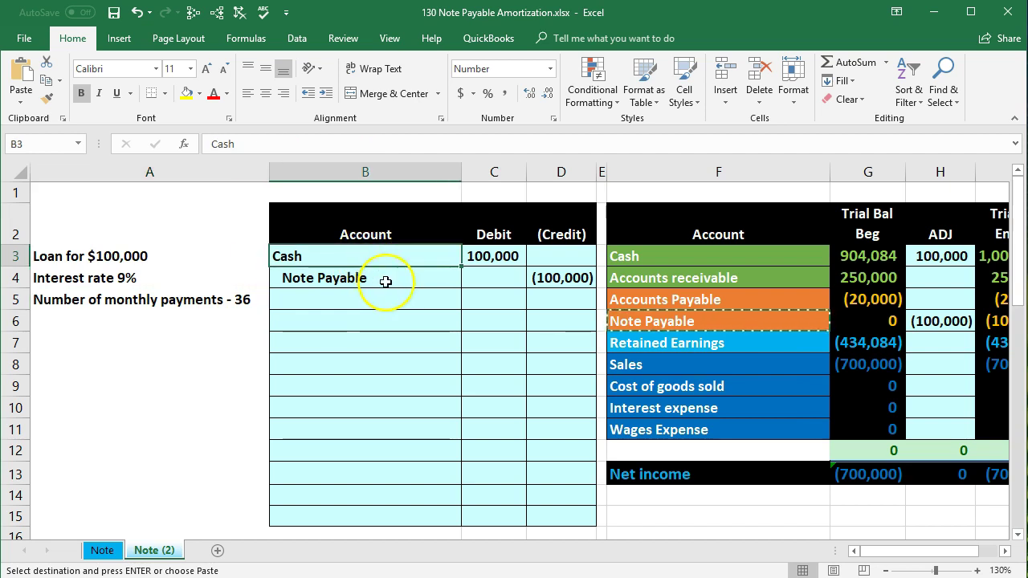
{"action": "left_click", "coordinate": [385, 281]}
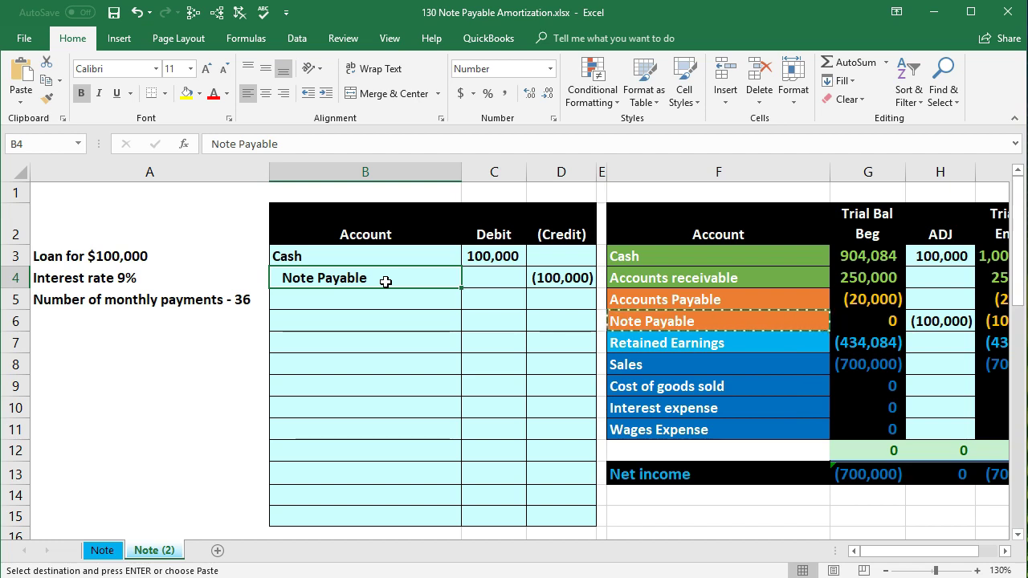
{"action": "left_click", "coordinate": [251, 301]}
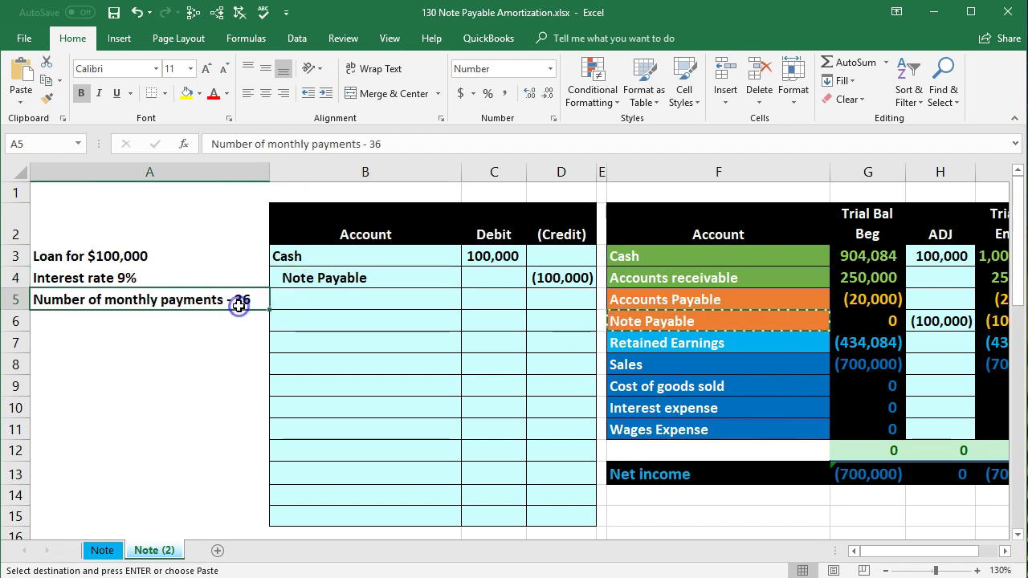
Step: Examine the loan summary in O3:O6, including the monthly payment count and interest rate, above the blank amortization table
{"action": "left_click", "coordinate": [1006, 552]}
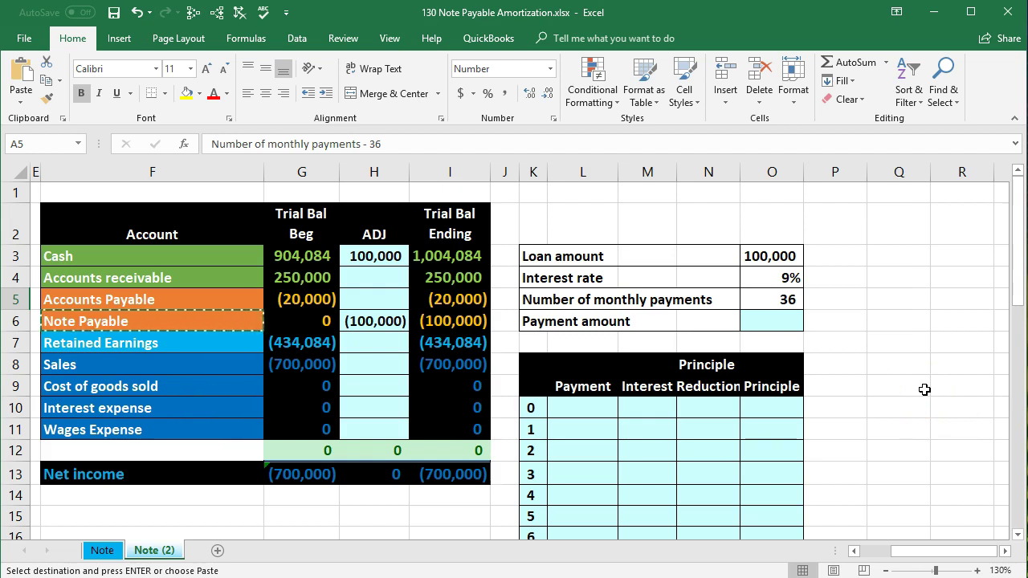
{"action": "scroll", "coordinate": [925, 390], "scroll_direction": "down", "scroll_amount": 1}
{"action": "scroll", "coordinate": [923, 388], "scroll_direction": "up", "scroll_amount": 1}
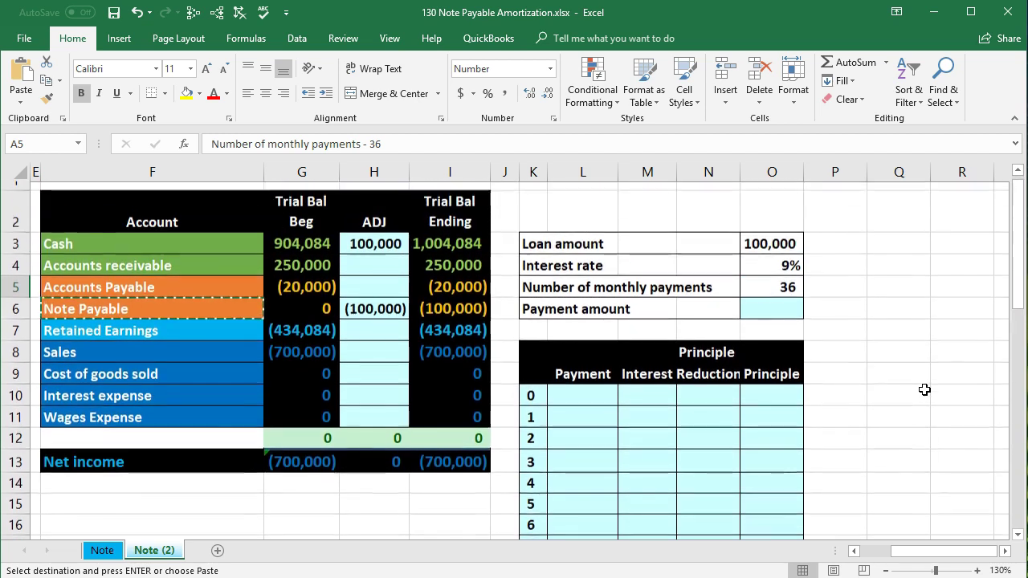
{"action": "left_click", "coordinate": [1017, 535]}
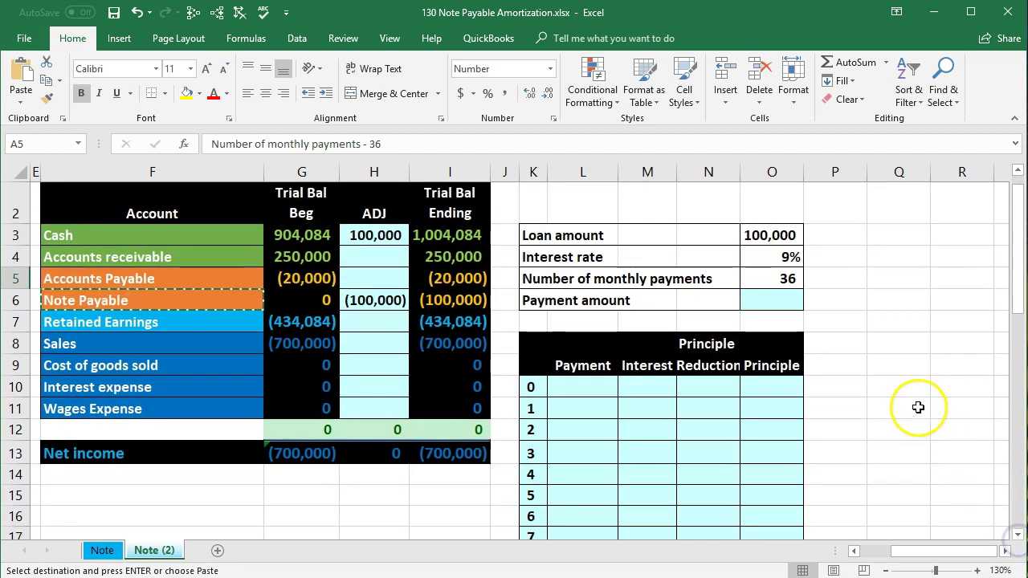
{"action": "left_click", "coordinate": [779, 304]}
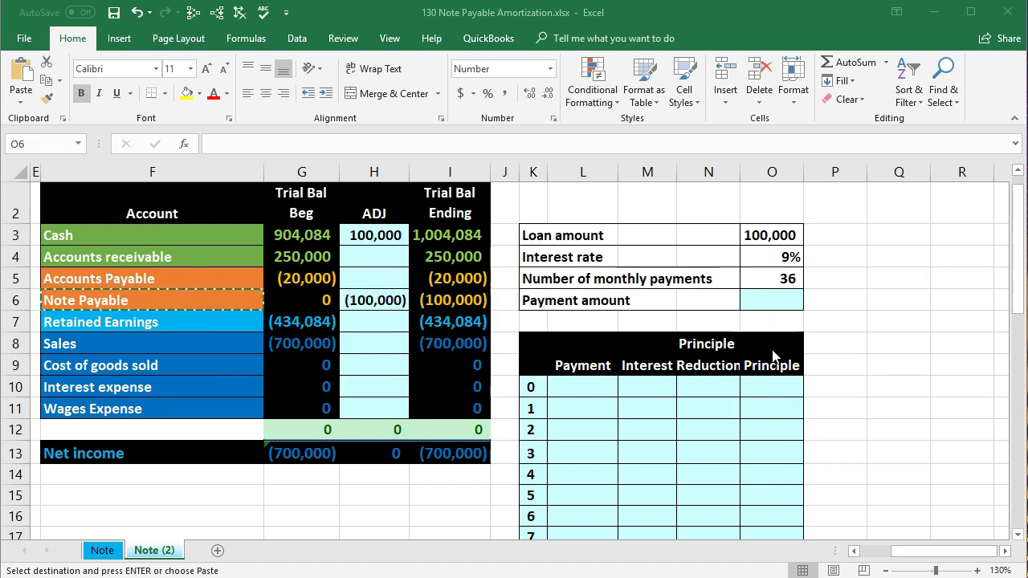
{"action": "left_click", "coordinate": [786, 298]}
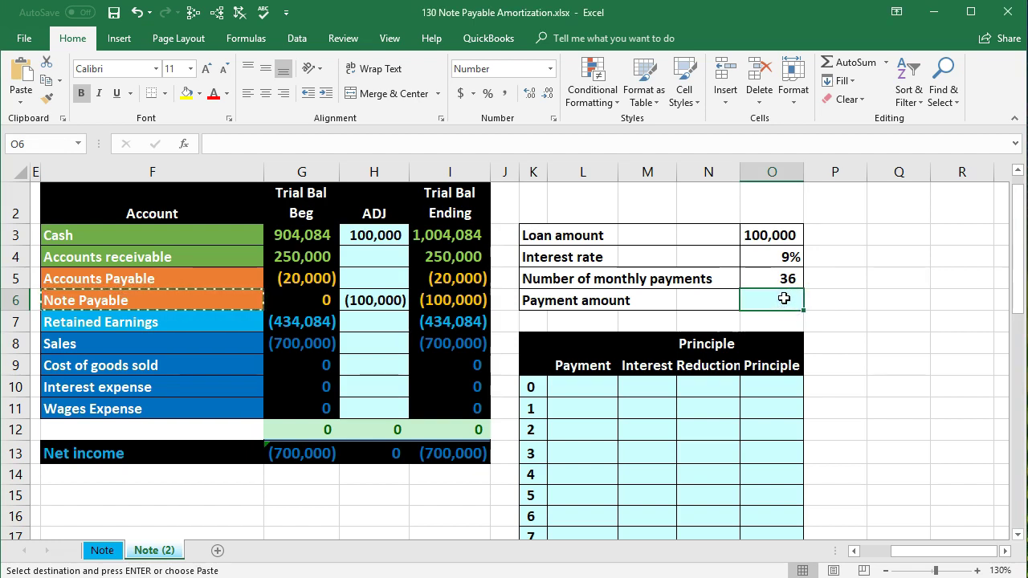
{"action": "left_click", "coordinate": [786, 279]}
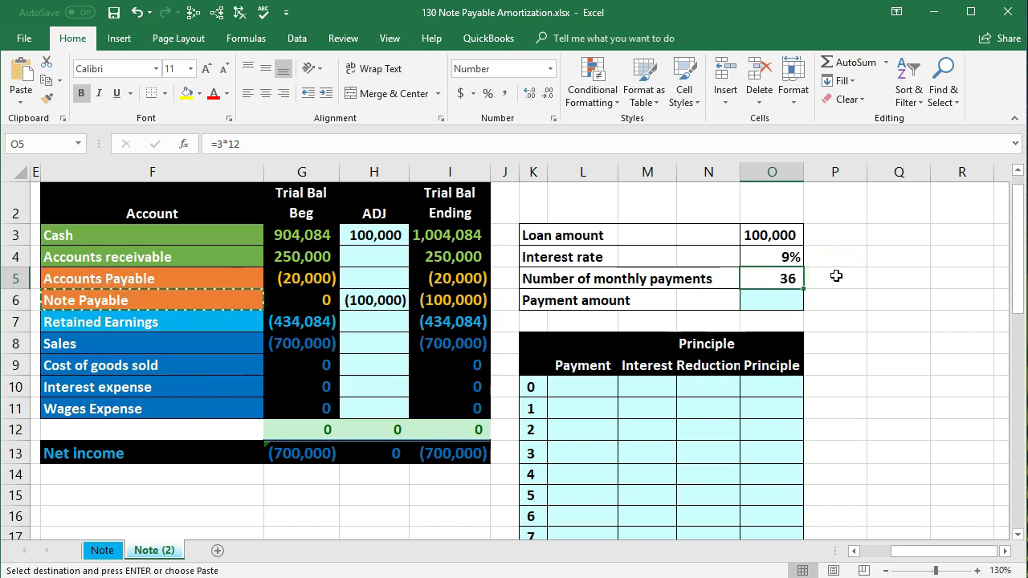
{"action": "left_click", "coordinate": [791, 299]}
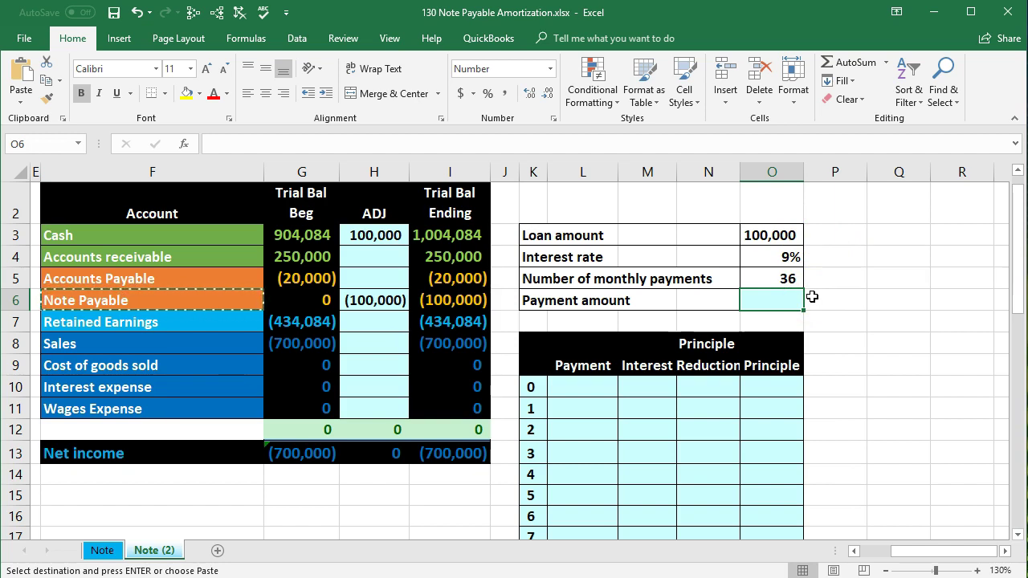
{"action": "left_click", "coordinate": [778, 304]}
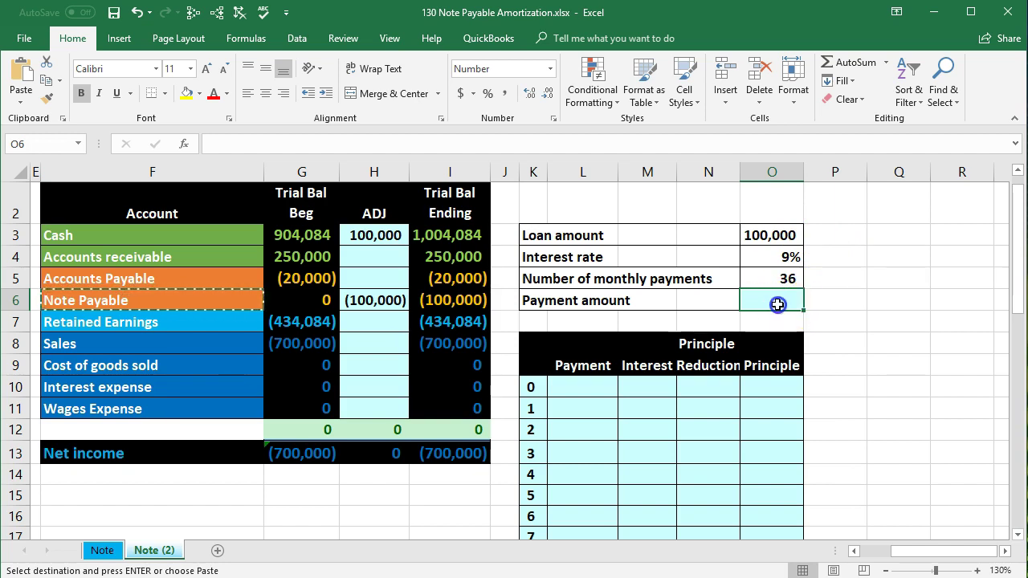
{"action": "left_click", "coordinate": [770, 259]}
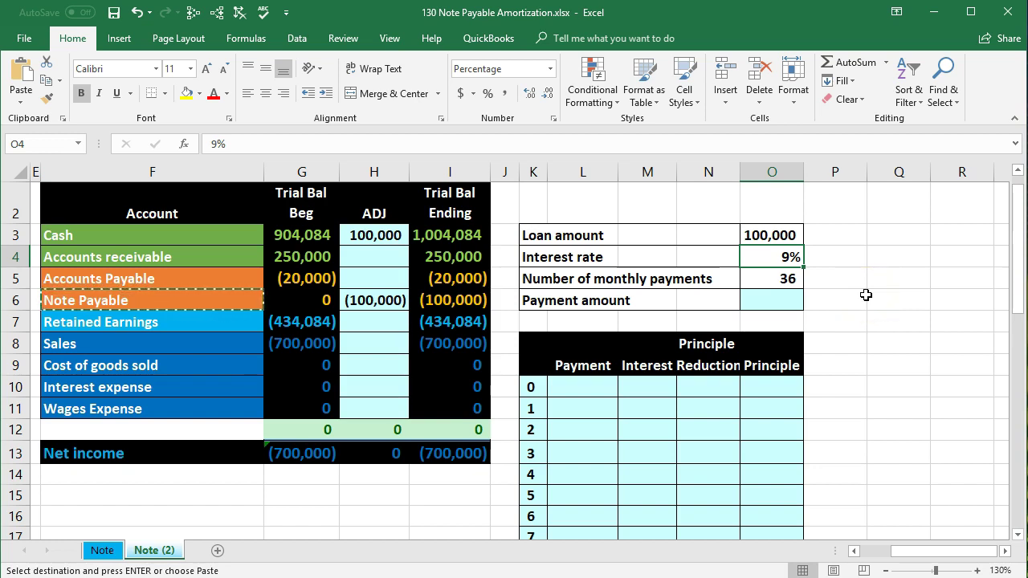
Step: Search the function library for "payment" and insert the PMT function in the payment amount cell O6
{"action": "left_click", "coordinate": [792, 299]}
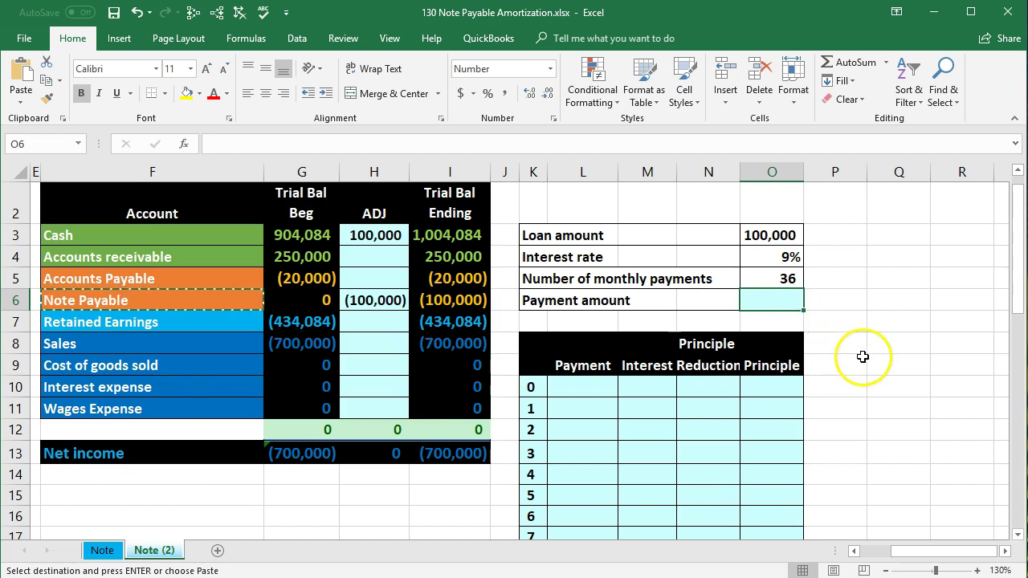
{"action": "left_click", "coordinate": [246, 38]}
{"action": "left_click", "coordinate": [24, 90]}
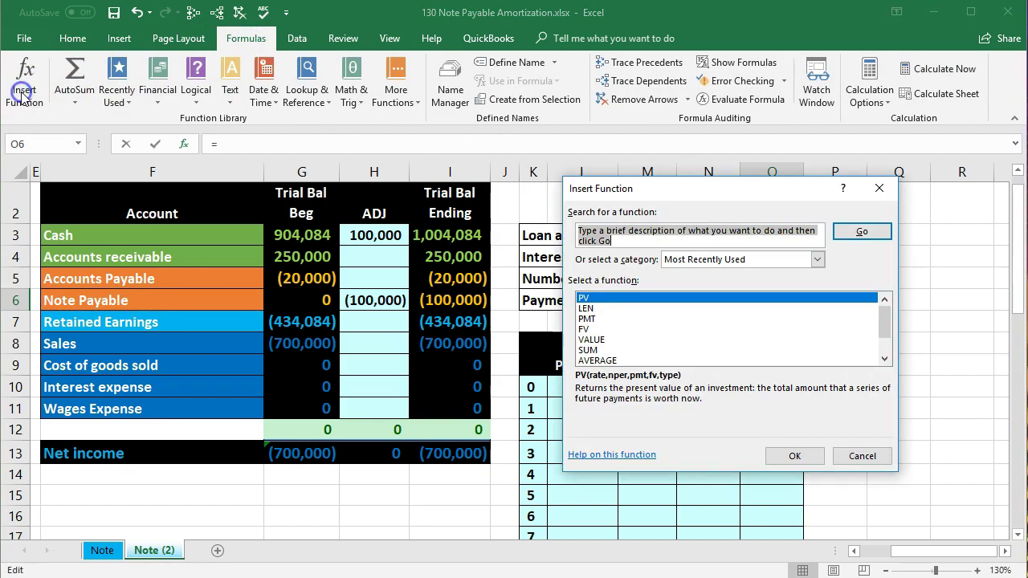
{"action": "left_click_drag", "start_coordinate": [710, 192], "coordinate": [272, 183]}
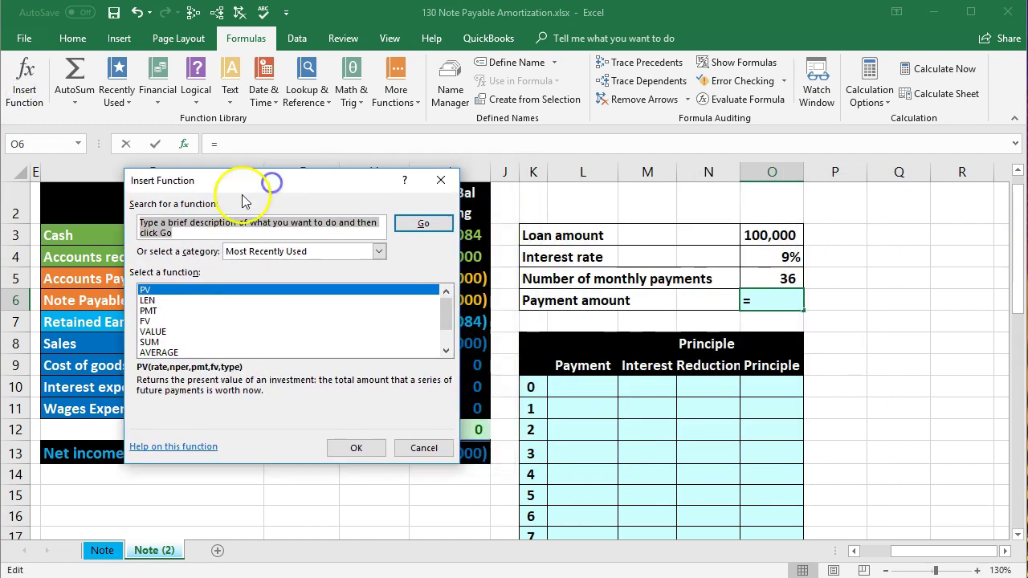
{"action": "type", "text": "payment"}
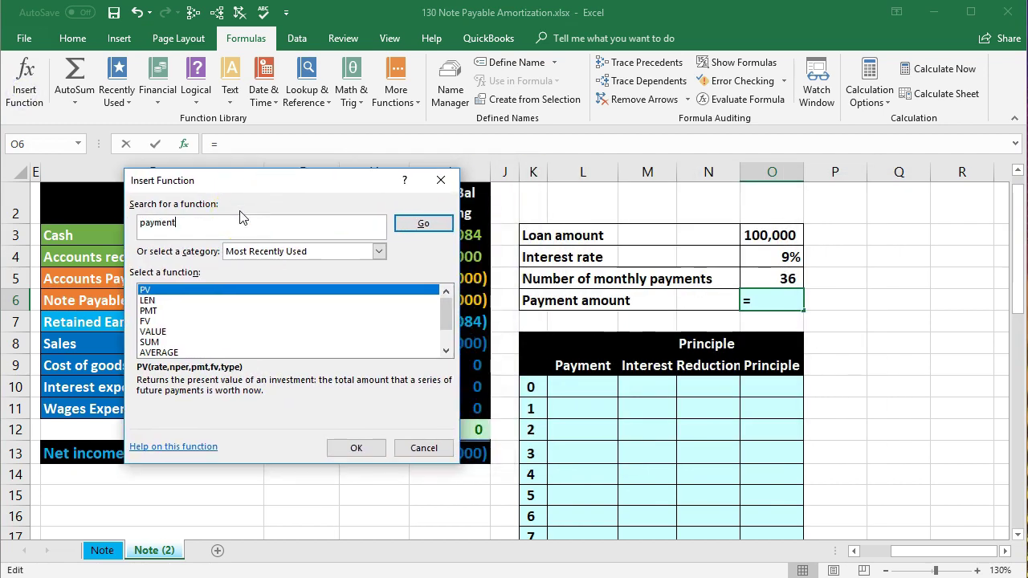
{"action": "key", "text": "Return"}
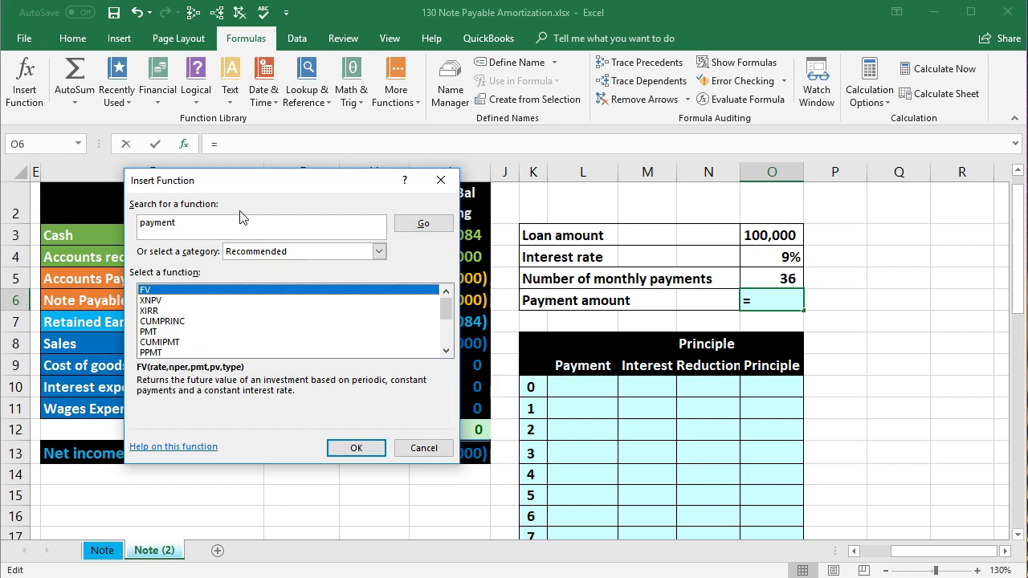
{"action": "left_click", "coordinate": [153, 331]}
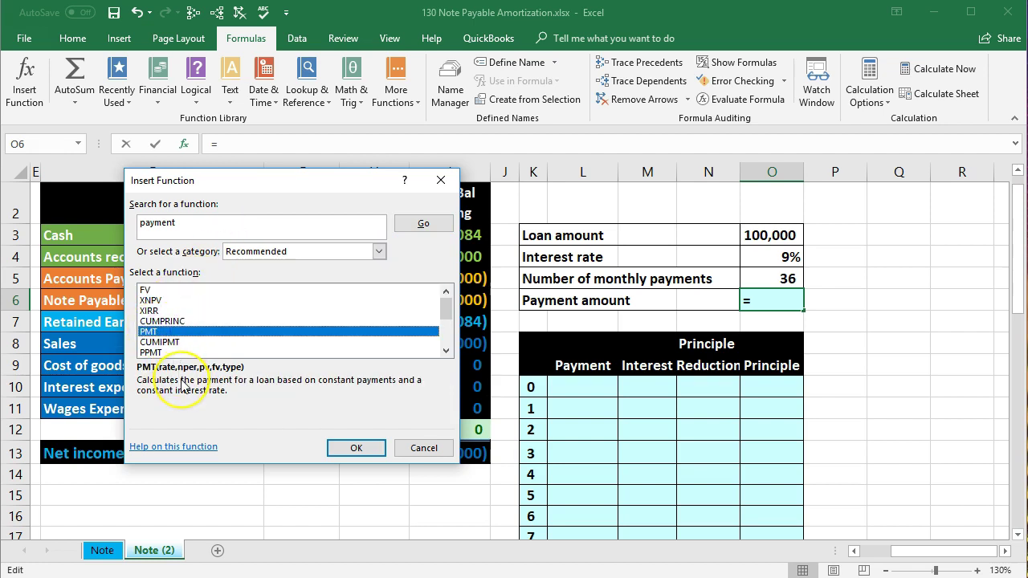
{"action": "left_click", "coordinate": [340, 450]}
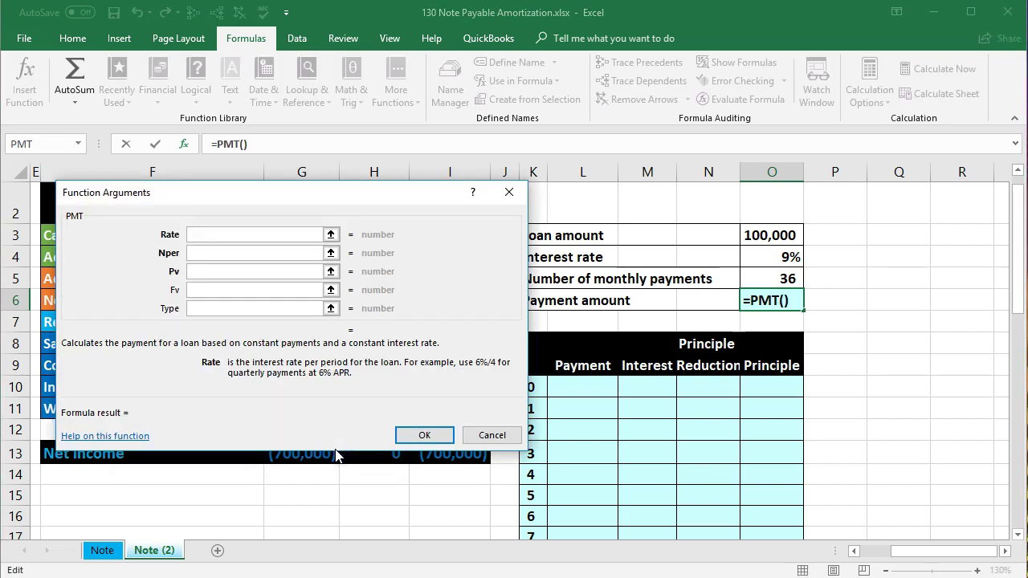
Step: Set the PMT function's Rate argument to .09/12
{"action": "left_click_drag", "start_coordinate": [362, 196], "coordinate": [351, 191]}
{"action": "left_click", "coordinate": [255, 267]}
{"action": "left_click", "coordinate": [202, 232]}
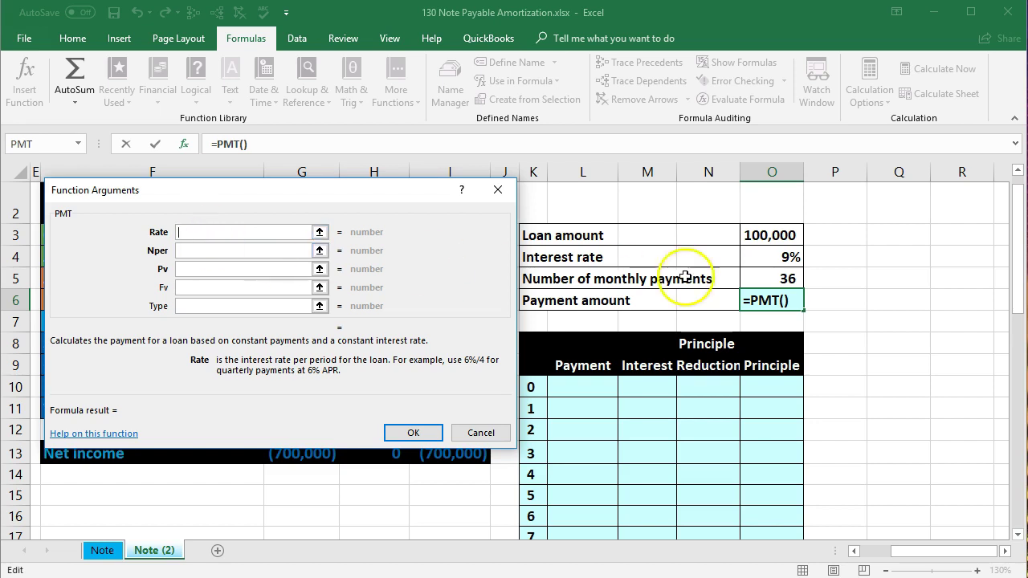
{"action": "type", "text": ".09"}
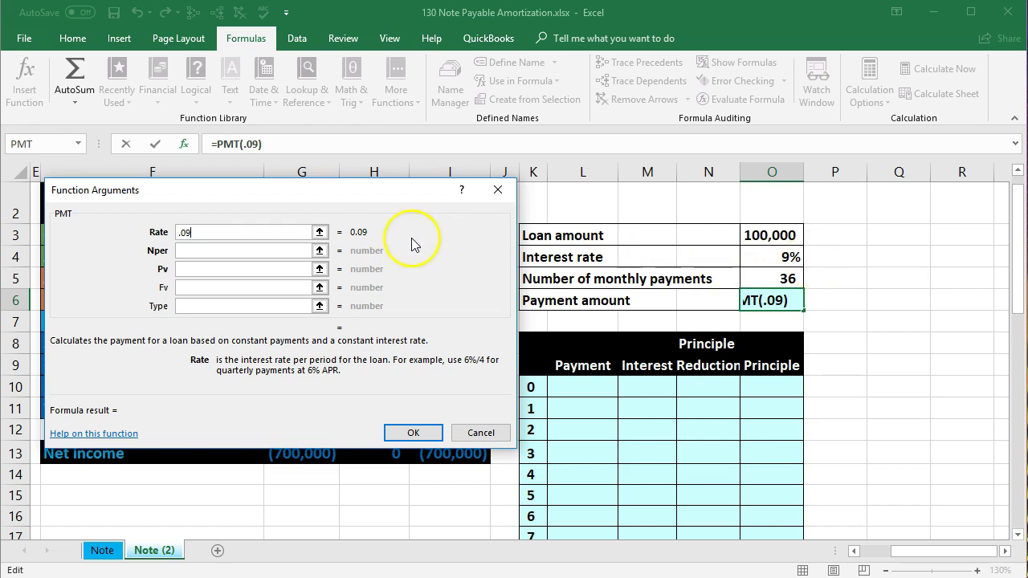
{"action": "type", "text": "/12"}
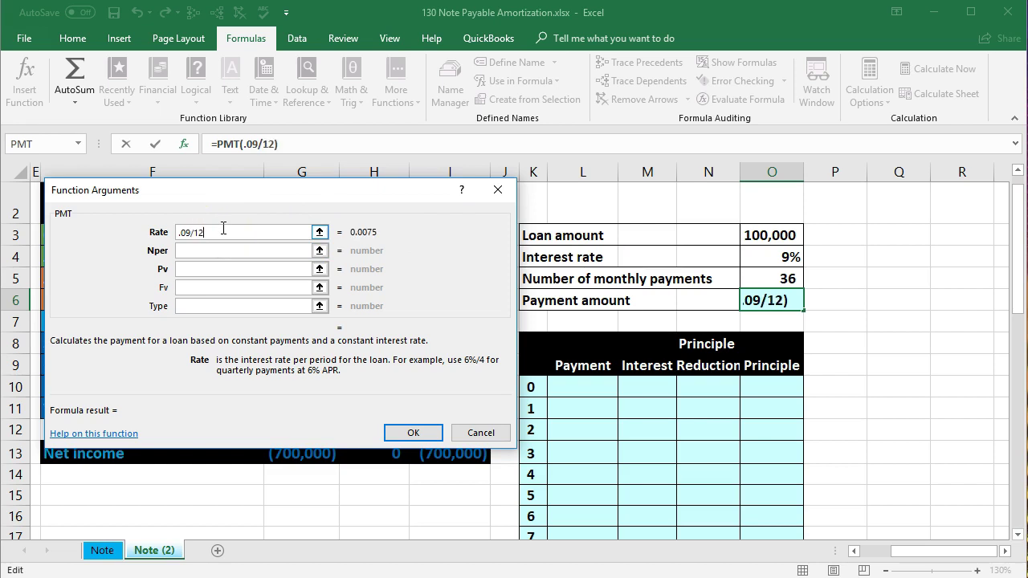
Step: Switch to Calculator, divide 36 by 12 to find the loan term in years, and close it
{"action": "left_click", "coordinate": [207, 249]}
{"action": "left_click", "coordinate": [207, 250]}
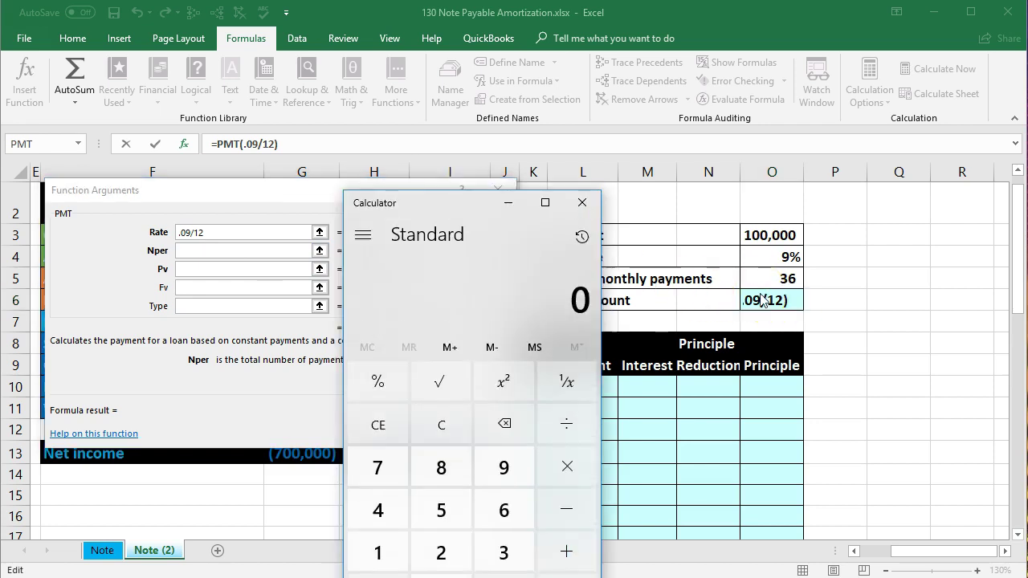
{"action": "left_click_drag", "start_coordinate": [452, 197], "coordinate": [681, 335]}
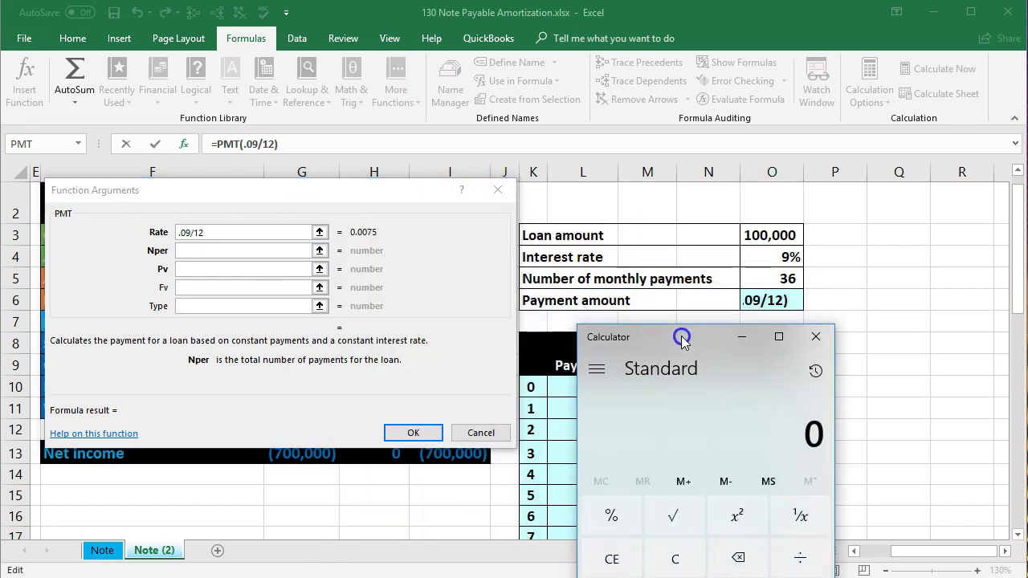
{"action": "type", "text": "36/"}
{"action": "type", "text": "12"}
{"action": "key", "text": "Return"}
{"action": "left_click", "coordinate": [816, 337]}
Step: Complete the PMT function in O6 with Nper 36 and Pv 100000
{"action": "left_click", "coordinate": [257, 249]}
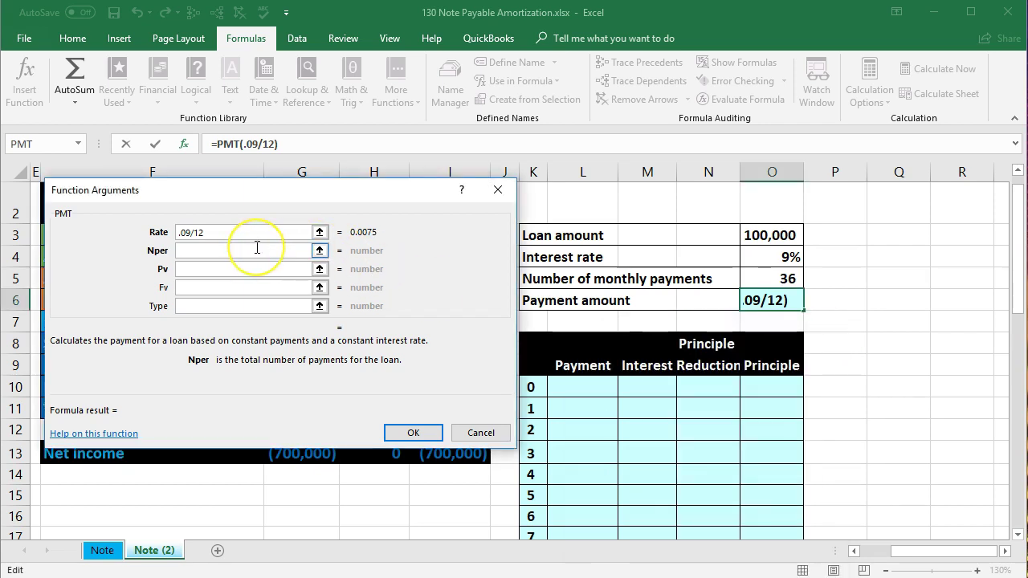
{"action": "type", "text": "36"}
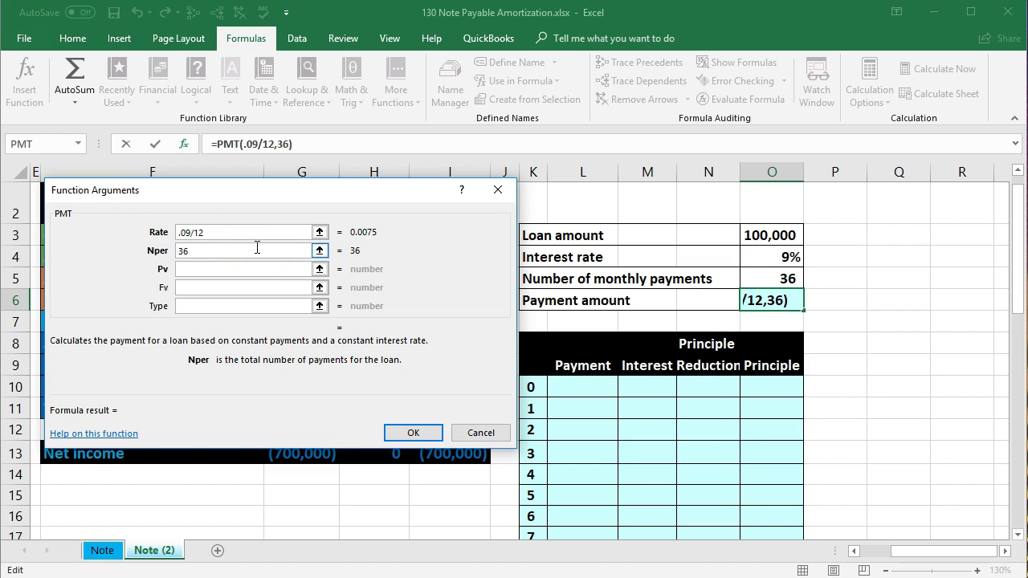
{"action": "left_click", "coordinate": [231, 268]}
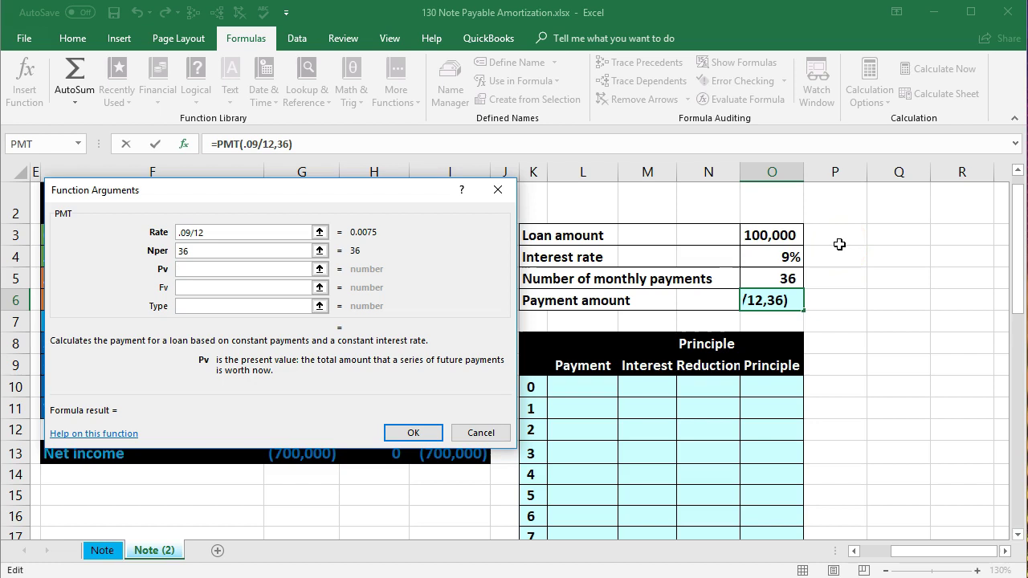
{"action": "type", "text": "100000"}
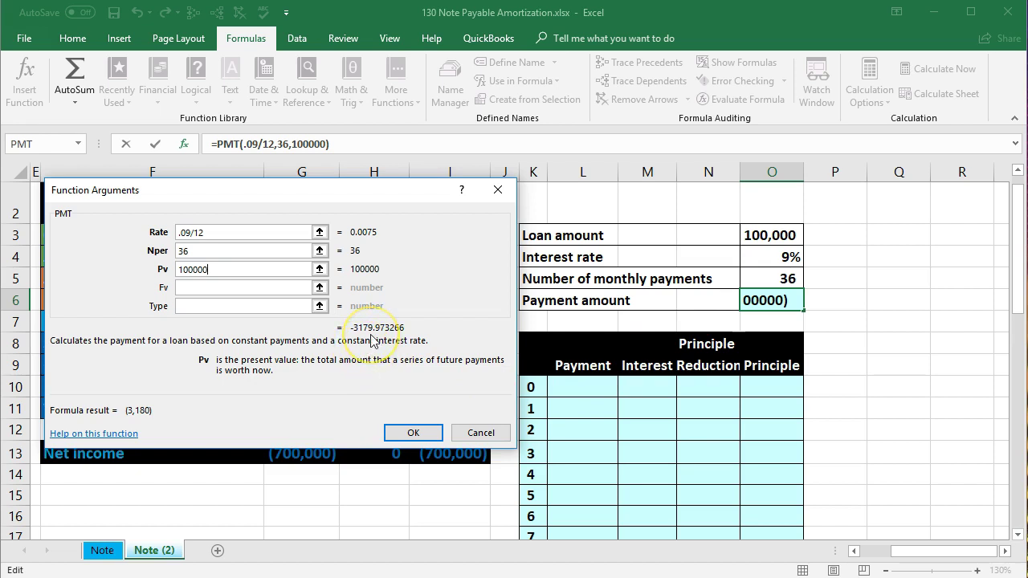
{"action": "left_click", "coordinate": [411, 432]}
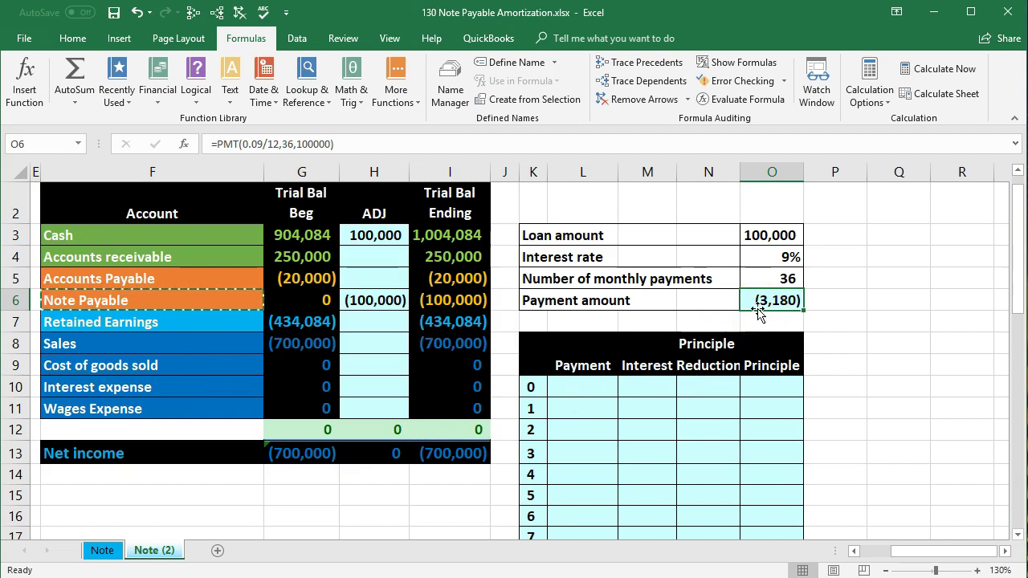
Step: Negate the payment formula in O6 so it reads =-PMT(0.09/12,36,100000)
{"action": "double_click", "coordinate": [748, 300]}
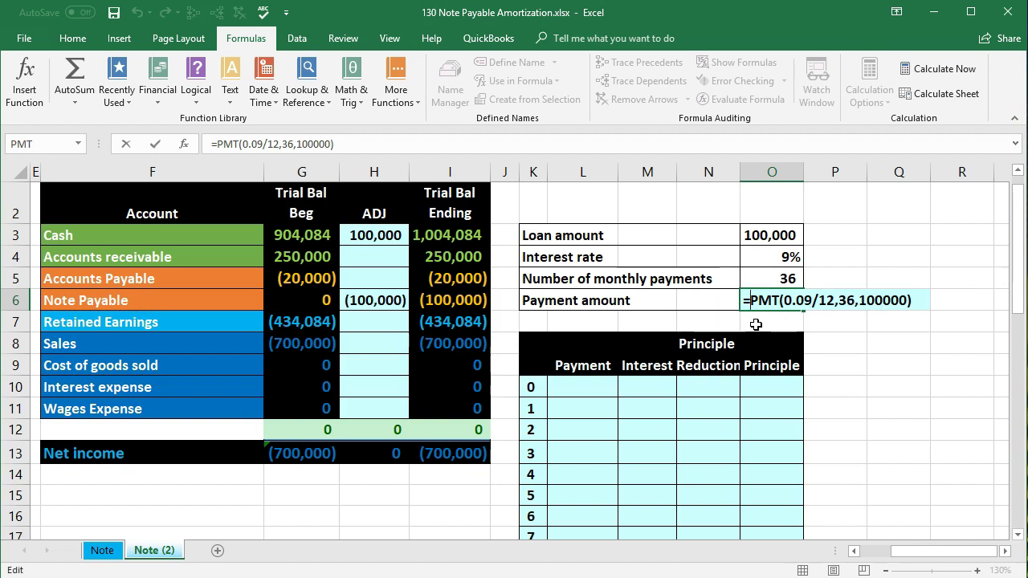
{"action": "type", "text": "-"}
{"action": "key", "text": "Return"}
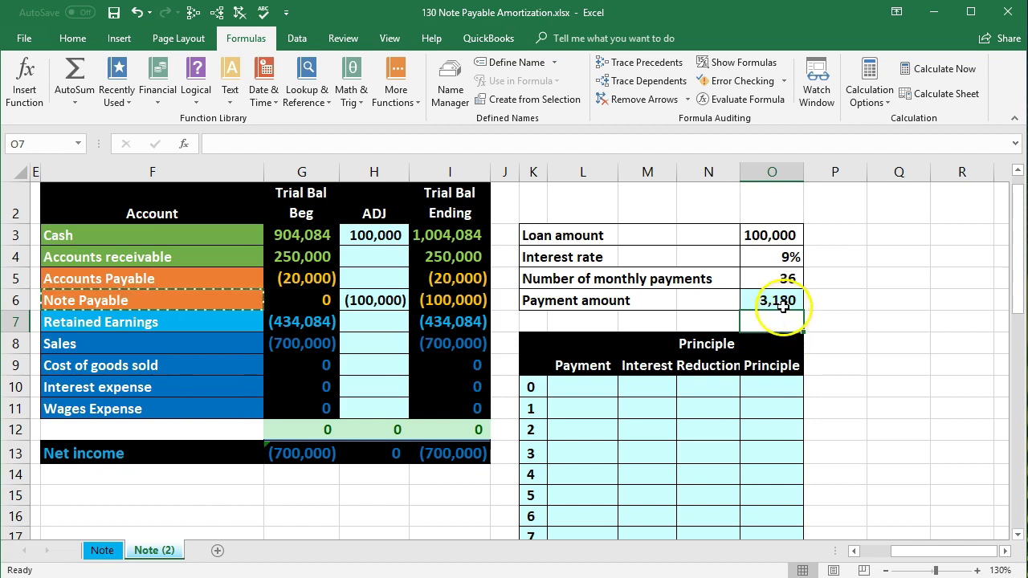
{"action": "left_click", "coordinate": [784, 303]}
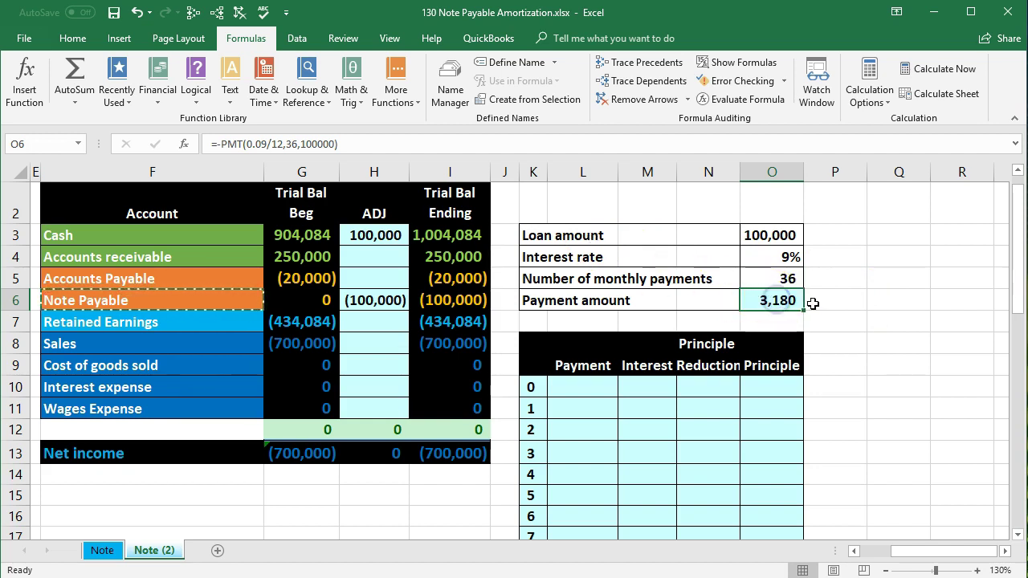
Step: Check the interest rate and number of payments, switch to Calculator to multiply 3180 by 36 for the total repaid, and close it
{"action": "left_click", "coordinate": [800, 259]}
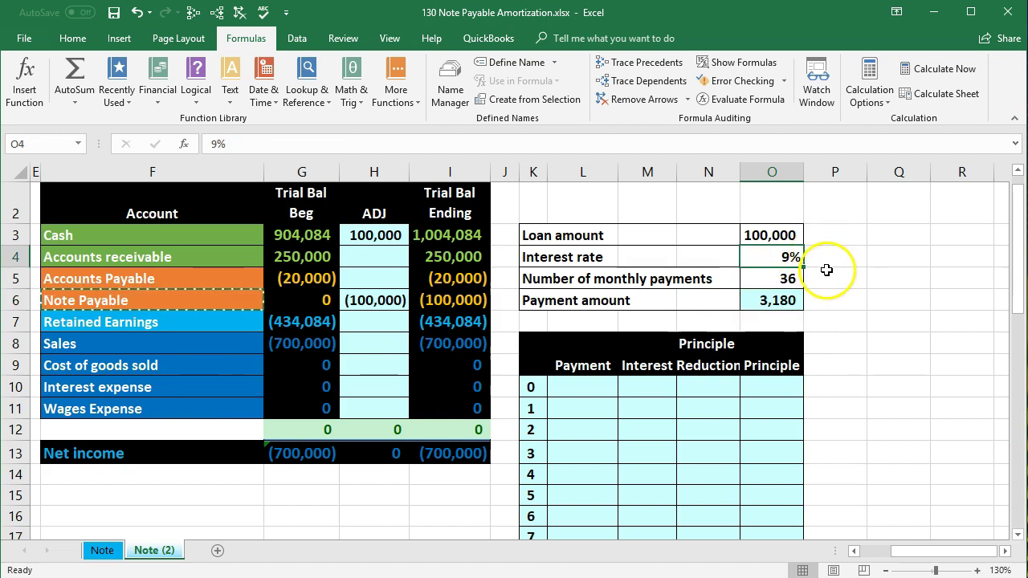
{"action": "left_click", "coordinate": [796, 280]}
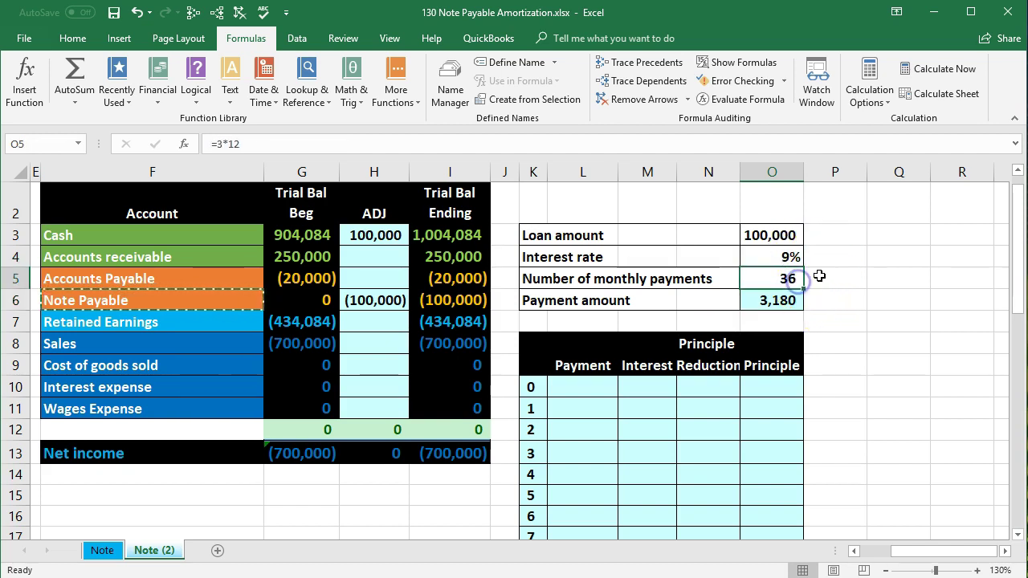
{"action": "key", "text": "XF86Calculator"}
{"action": "left_click_drag", "start_coordinate": [711, 338], "coordinate": [333, 236]}
{"action": "type", "text": "31"}
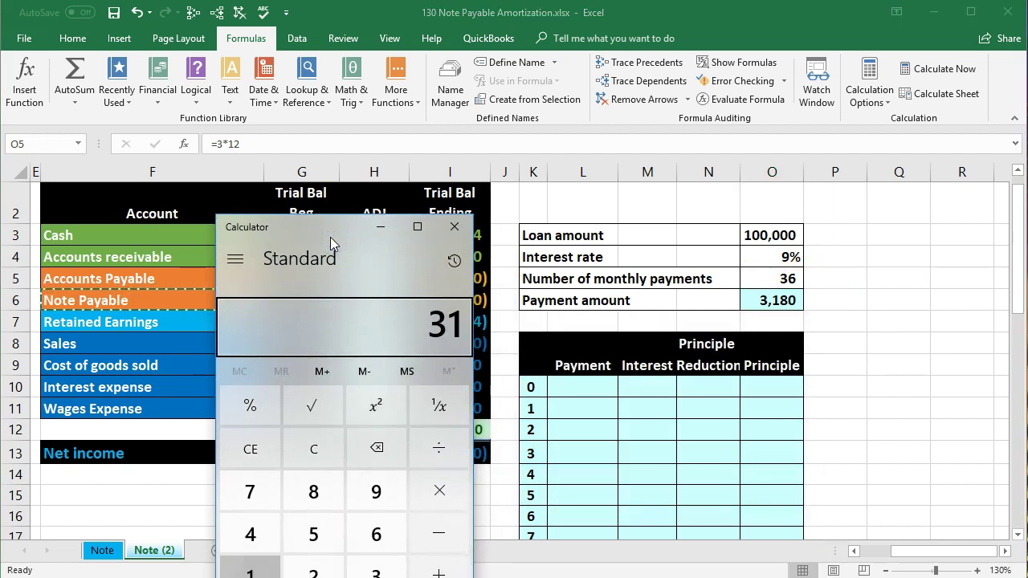
{"action": "type", "text": "80*36"}
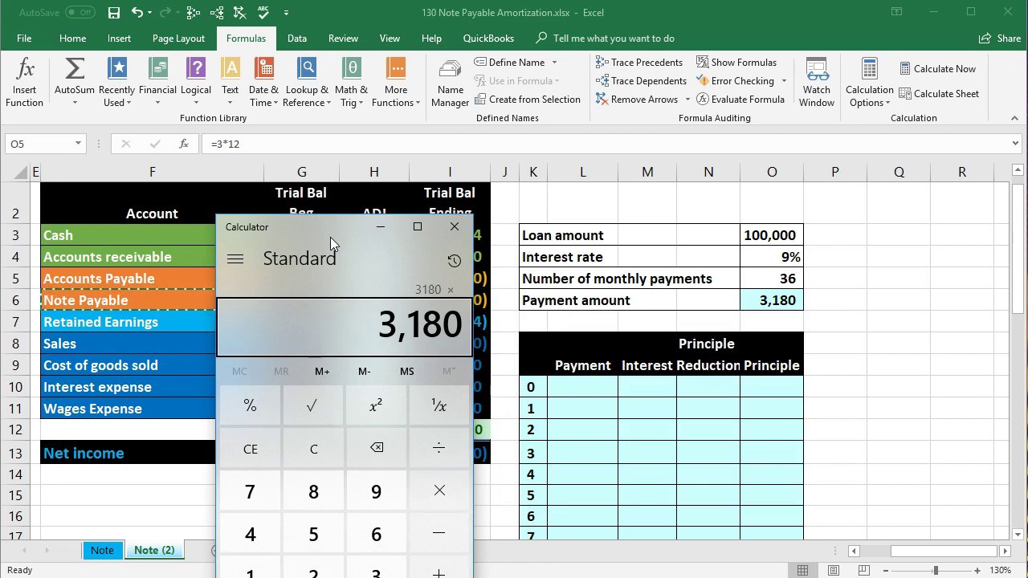
{"action": "key", "text": "Return"}
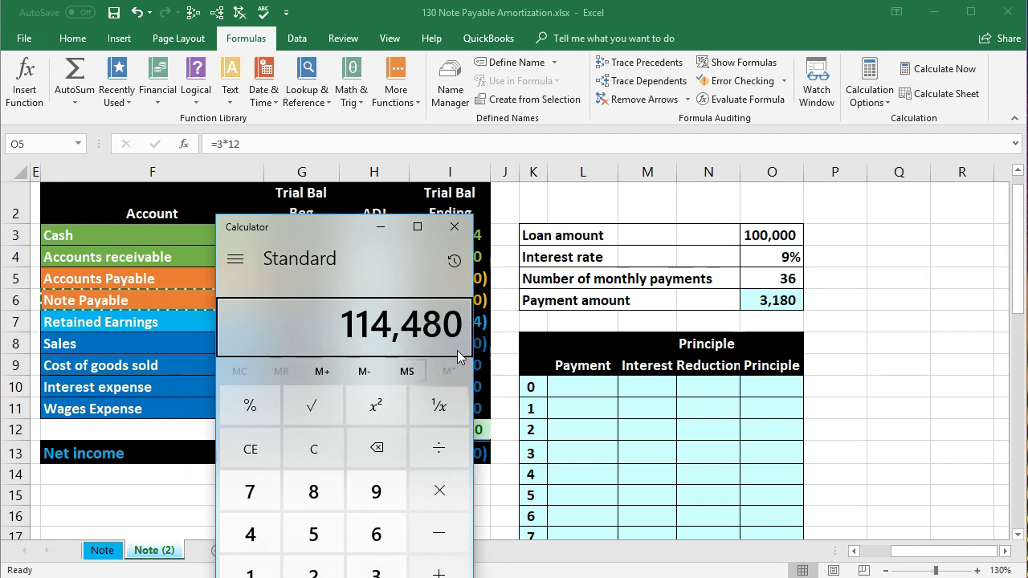
{"action": "left_click", "coordinate": [455, 227]}
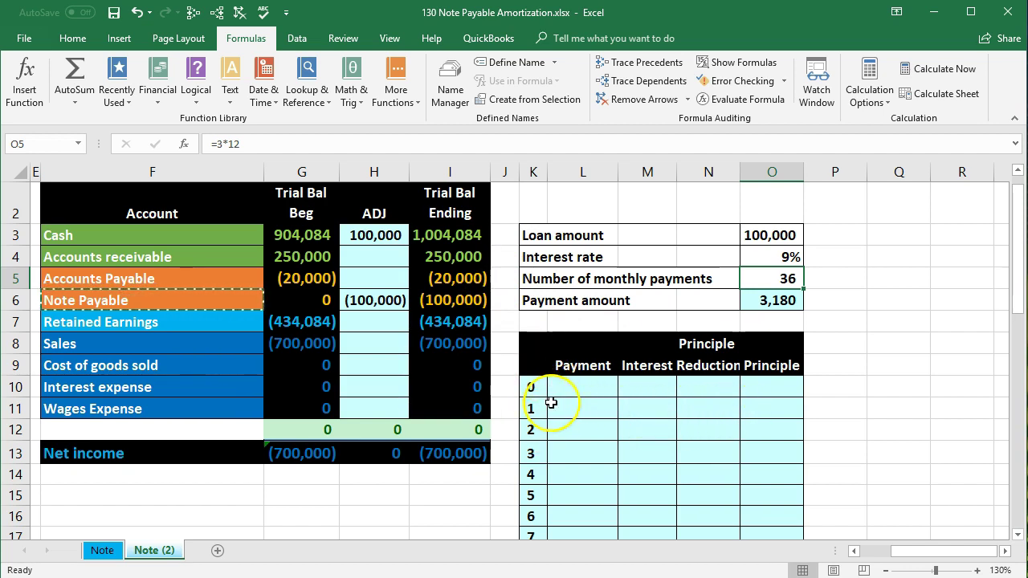
Step: Review the amortization table's Payment, Interest, Principle Reduction and Principle column headings in row 9
{"action": "left_click", "coordinate": [572, 368]}
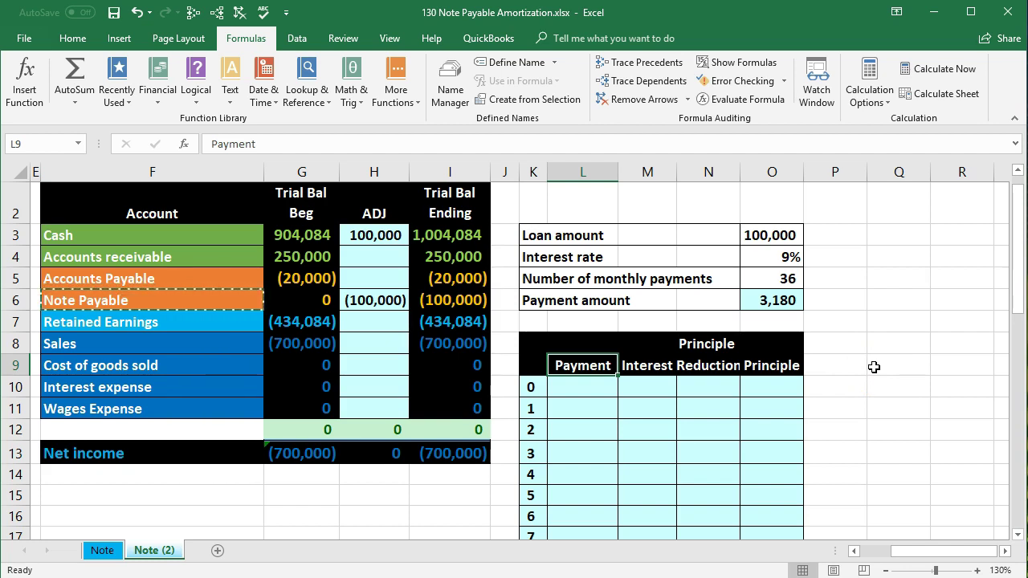
{"action": "key", "text": "Right"}
{"action": "key", "text": "Left"}
{"action": "key", "text": "Right"}
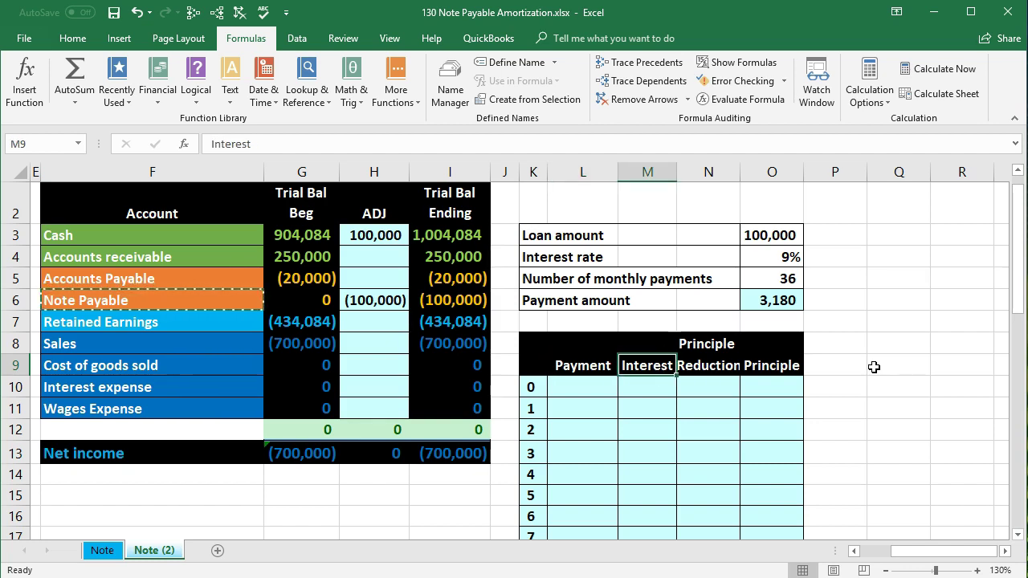
{"action": "key", "text": "Right"}
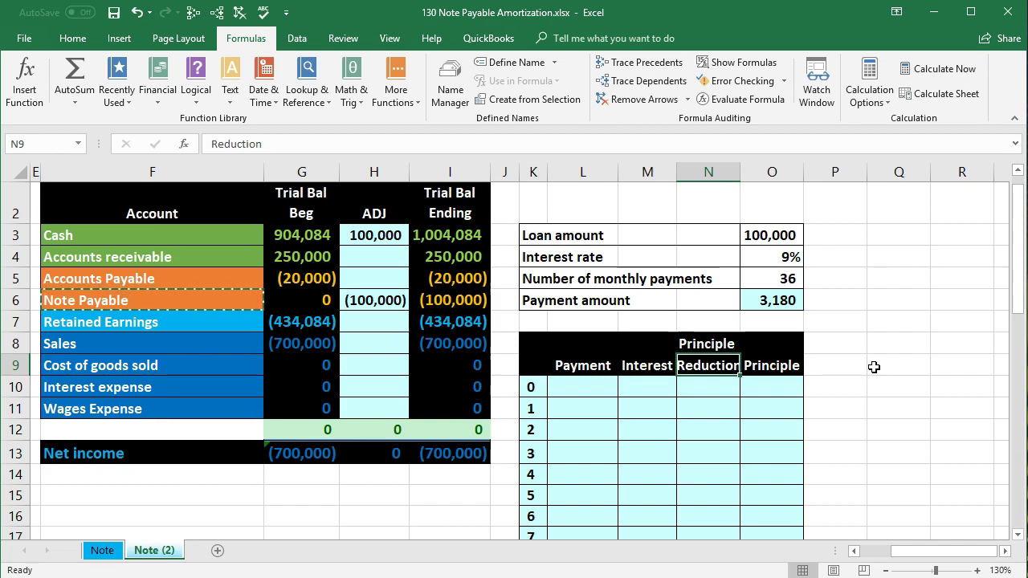
{"action": "key", "text": "Right"}
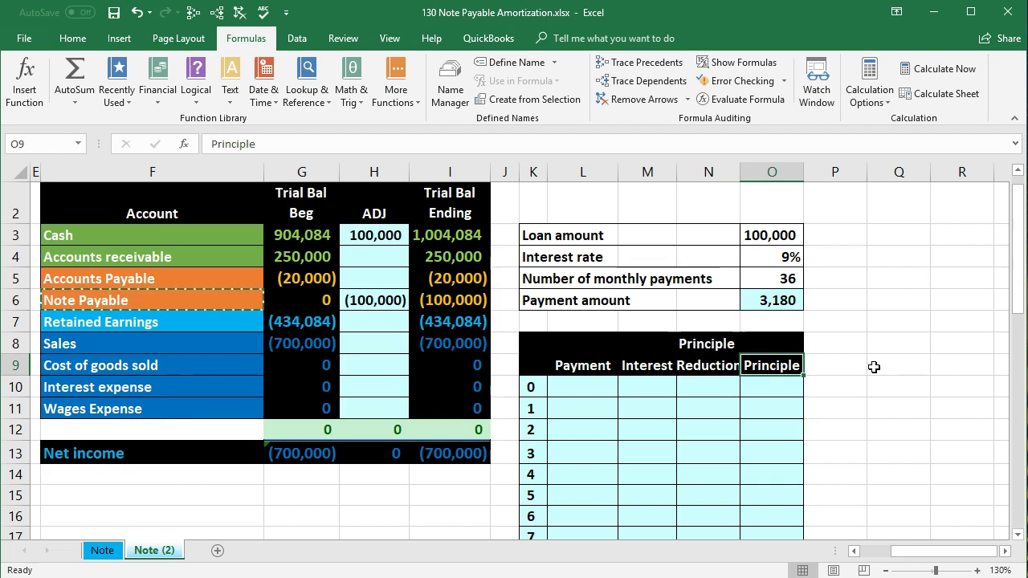
Step: Enter 10,000 as the period 0 principle in O10
{"action": "key", "text": "Down"}
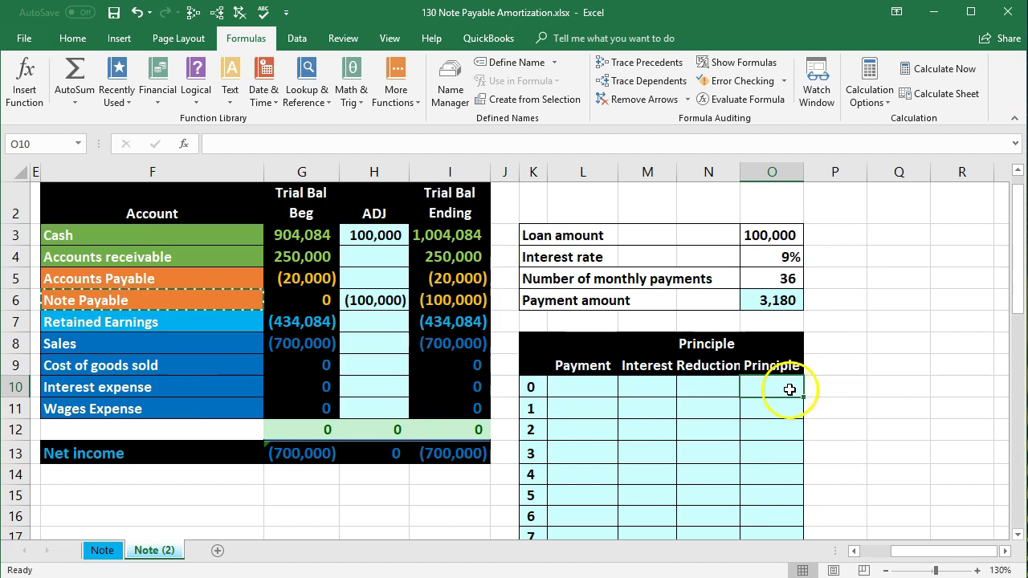
{"action": "type", "text": "10,000"}
{"action": "key", "text": "Return"}
{"action": "key", "text": "Up"}
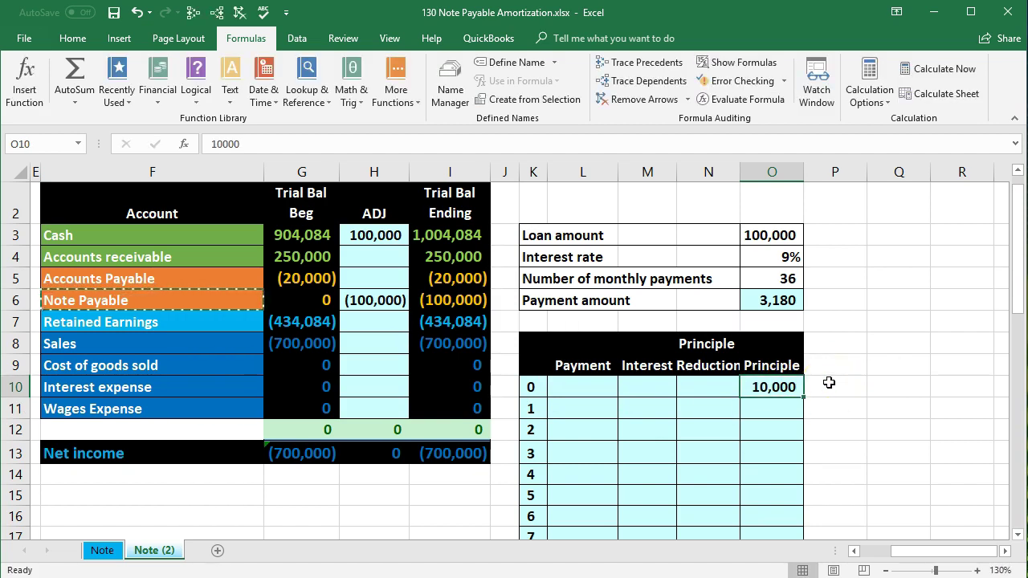
Step: Replace the period 0 principle in O10 with a reference to the loan amount in O3
{"action": "type", "text": "+"}
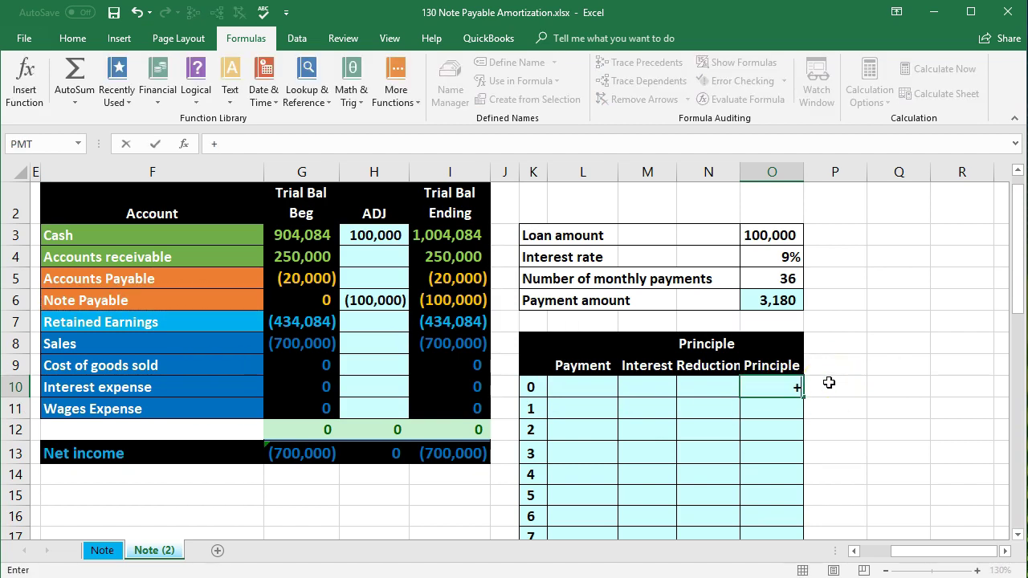
{"action": "left_click", "coordinate": [771, 226]}
{"action": "key", "text": "Return"}
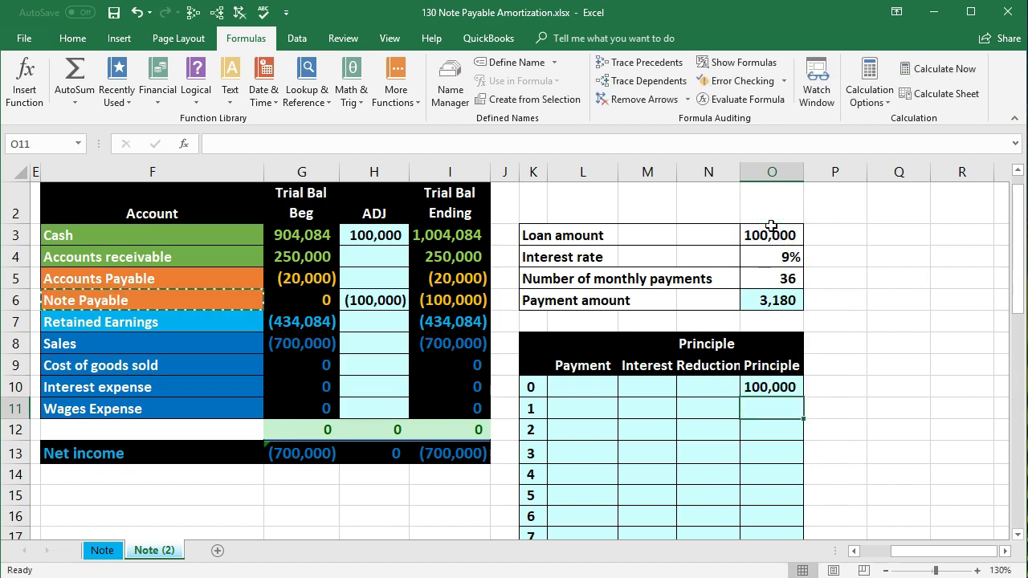
Step: Set the period 1 payment in L11 to reference the payment amount in O6
{"action": "left_click", "coordinate": [593, 408]}
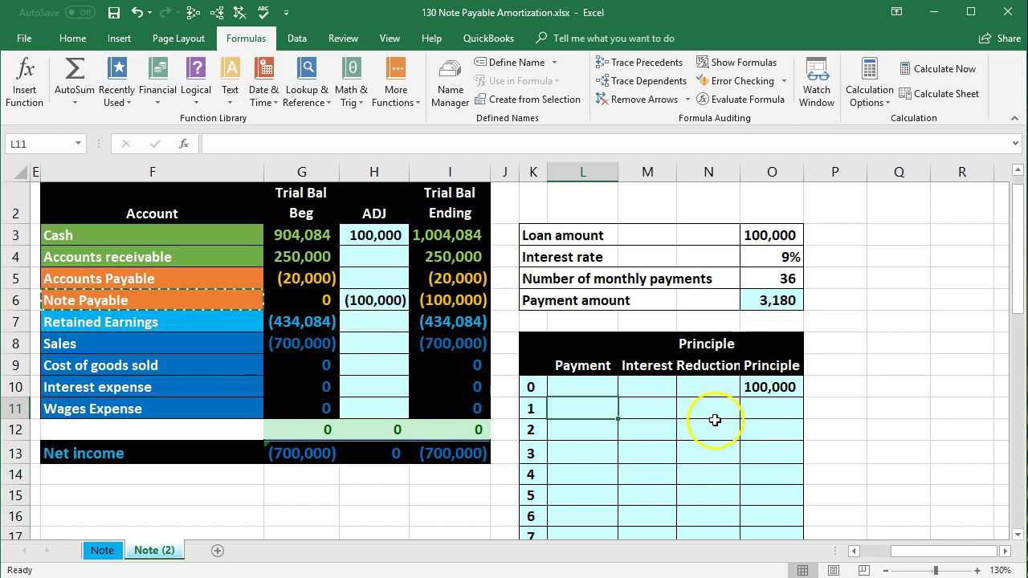
{"action": "type", "text": "="}
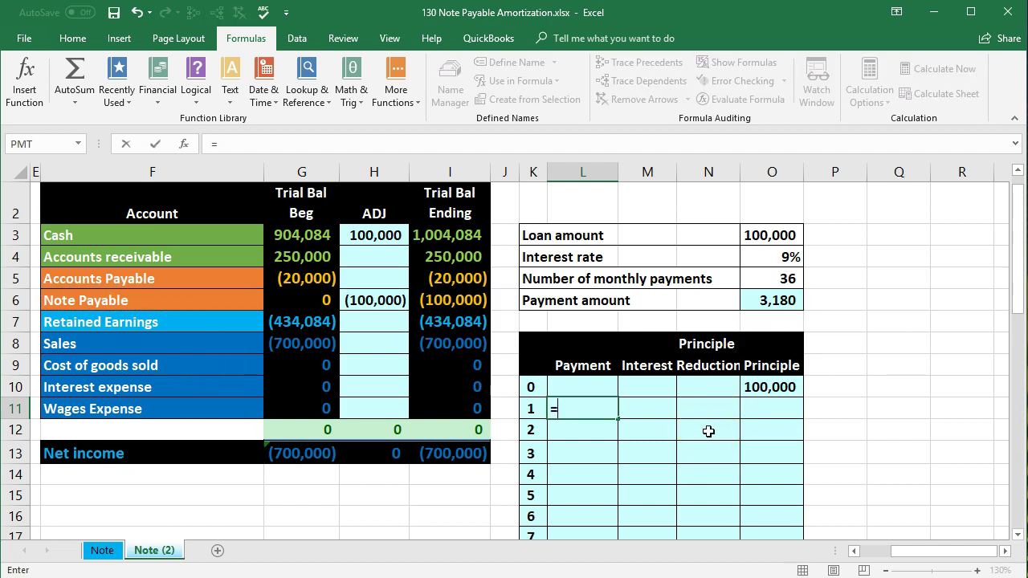
{"action": "left_click", "coordinate": [764, 302]}
{"action": "key", "text": "Return"}
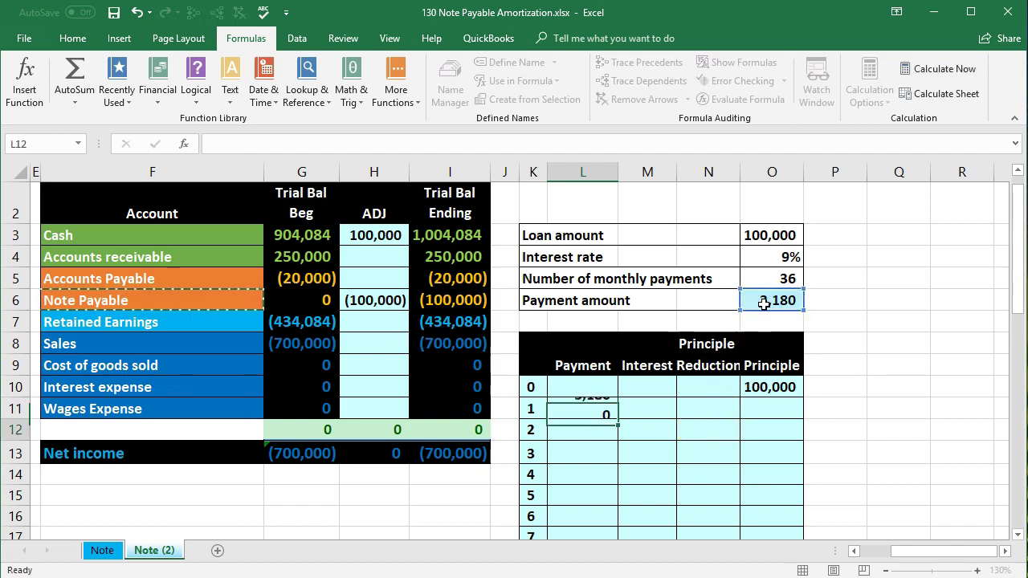
Step: Show the payment amount in O6 with two decimal places, and return it to whole dollars
{"action": "left_click", "coordinate": [764, 302]}
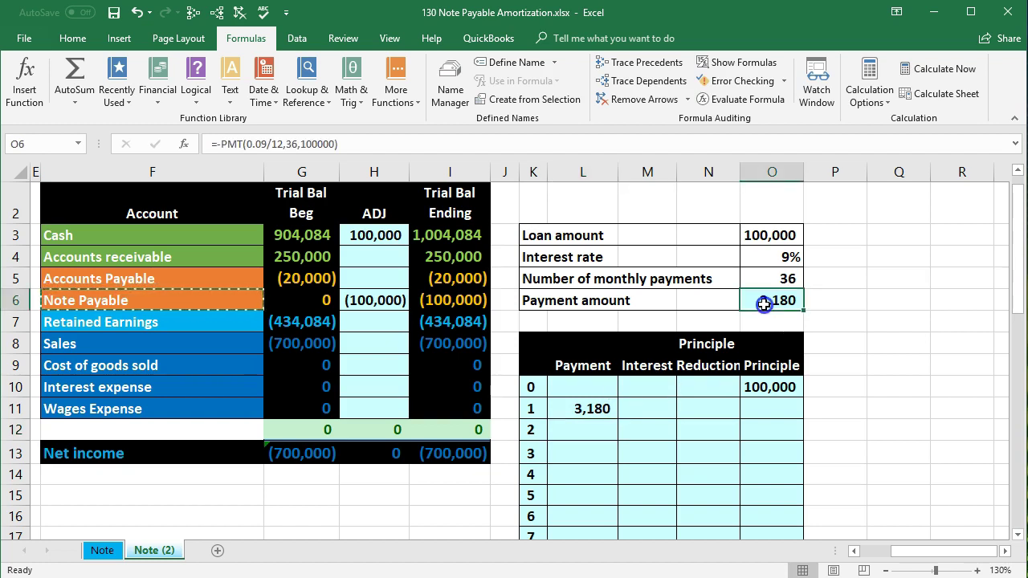
{"action": "left_click", "coordinate": [72, 38]}
{"action": "left_click", "coordinate": [530, 93]}
{"action": "left_click", "coordinate": [530, 94]}
{"action": "left_click", "coordinate": [547, 94]}
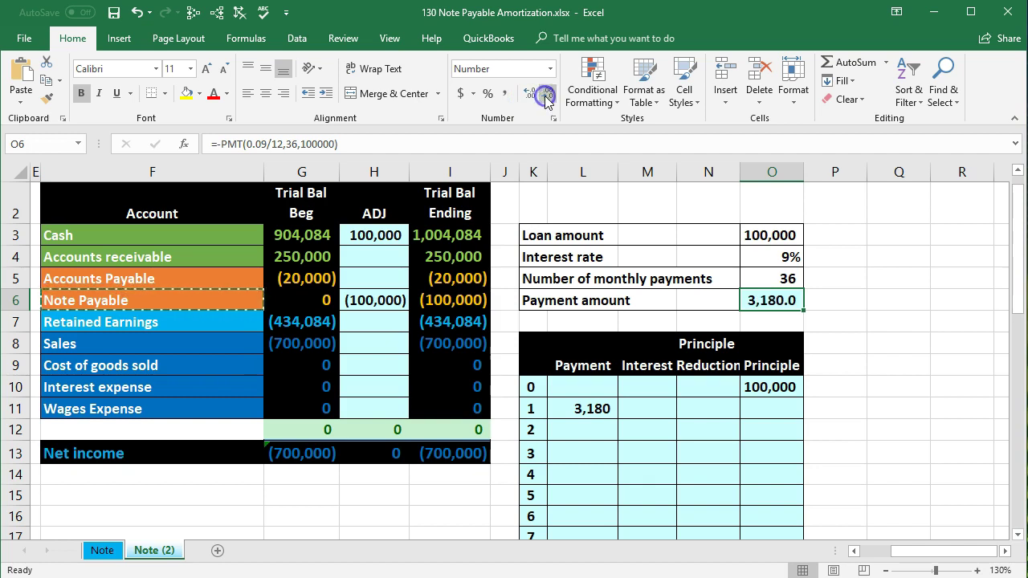
{"action": "left_click", "coordinate": [546, 94]}
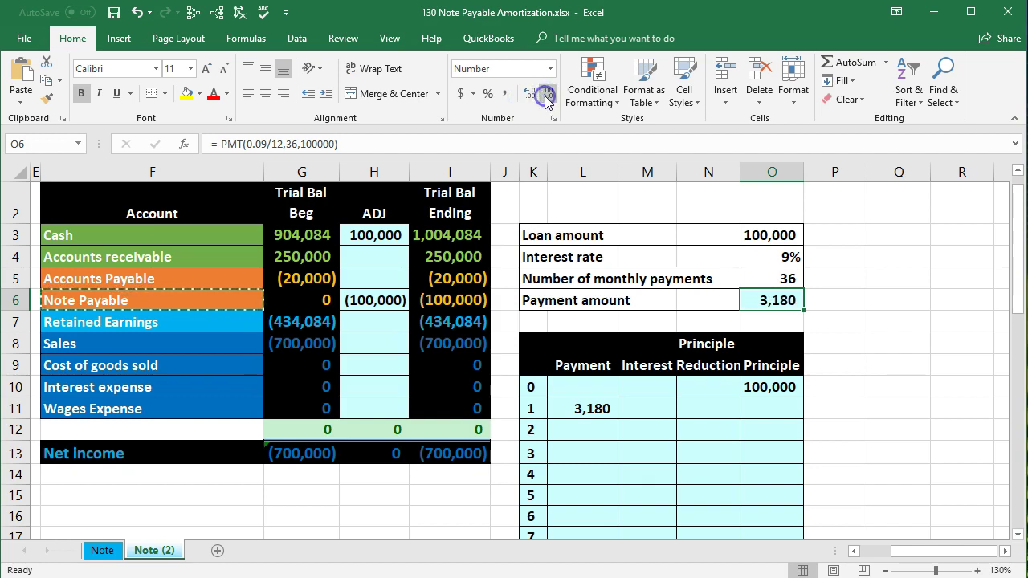
Step: Select the period 1 interest cell M11 and switch to Calculator to compute one month's interest as 100000 × 0.09 ÷ 12
{"action": "left_click", "coordinate": [652, 408]}
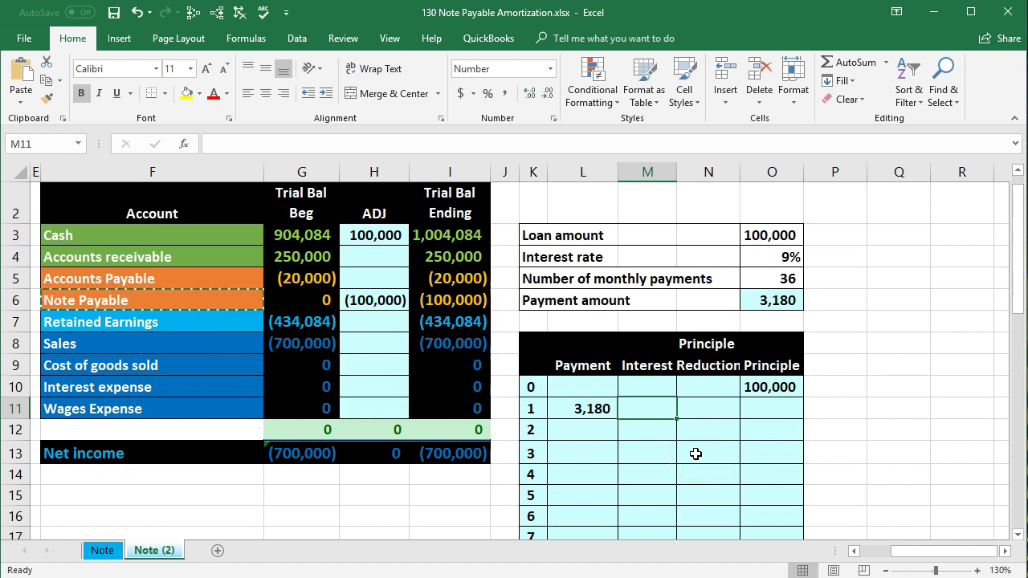
{"action": "key", "text": "XF86Calculator"}
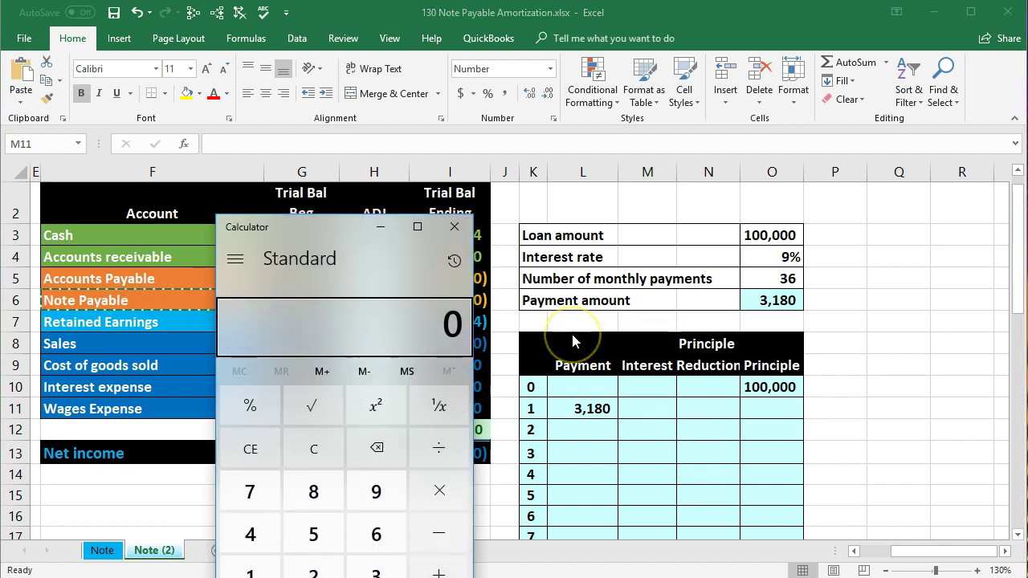
{"action": "type", "text": "1000000"}
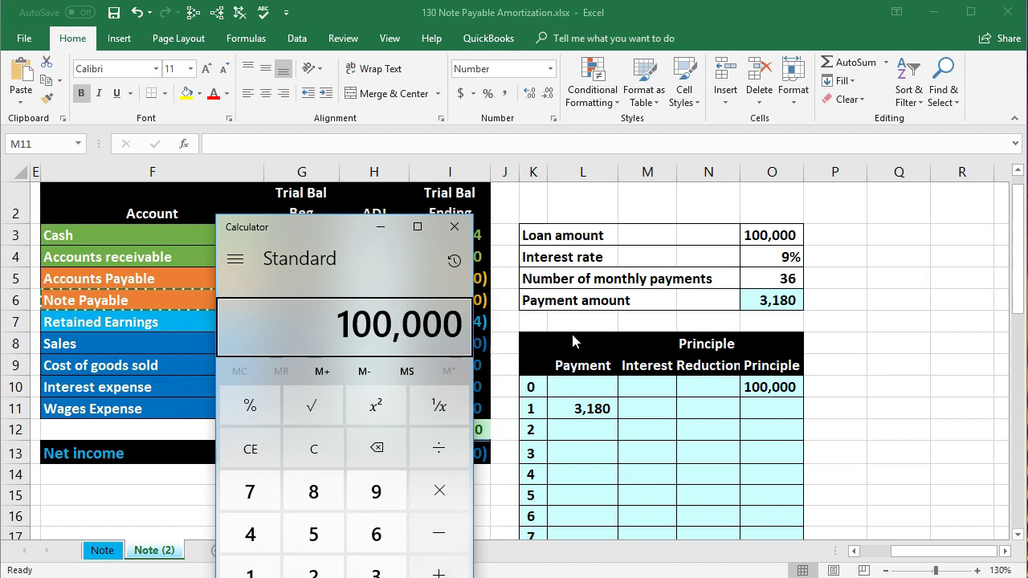
{"action": "key", "text": "asterisk"}
{"action": "type", "text": ".09"}
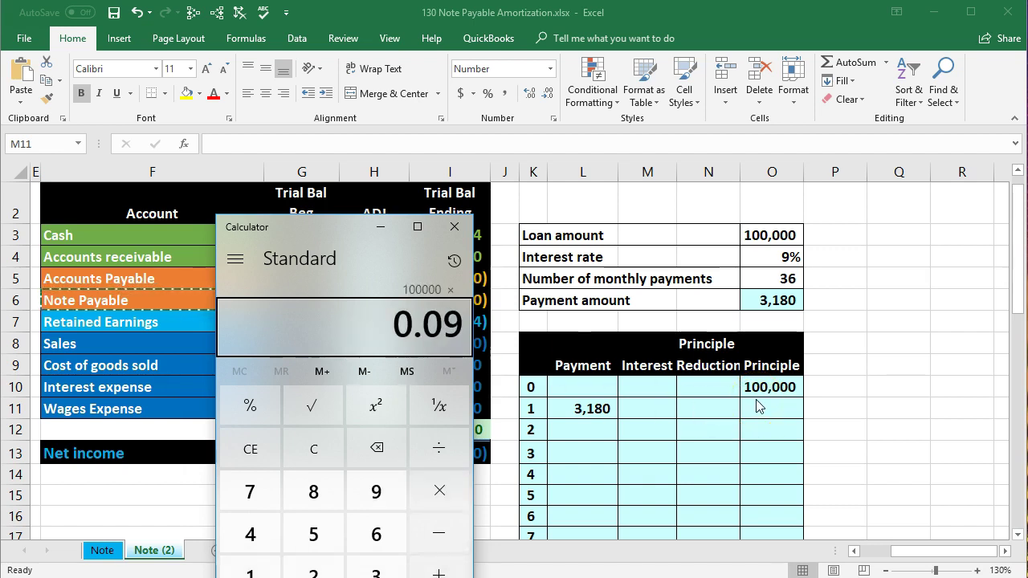
{"action": "key", "text": "slash"}
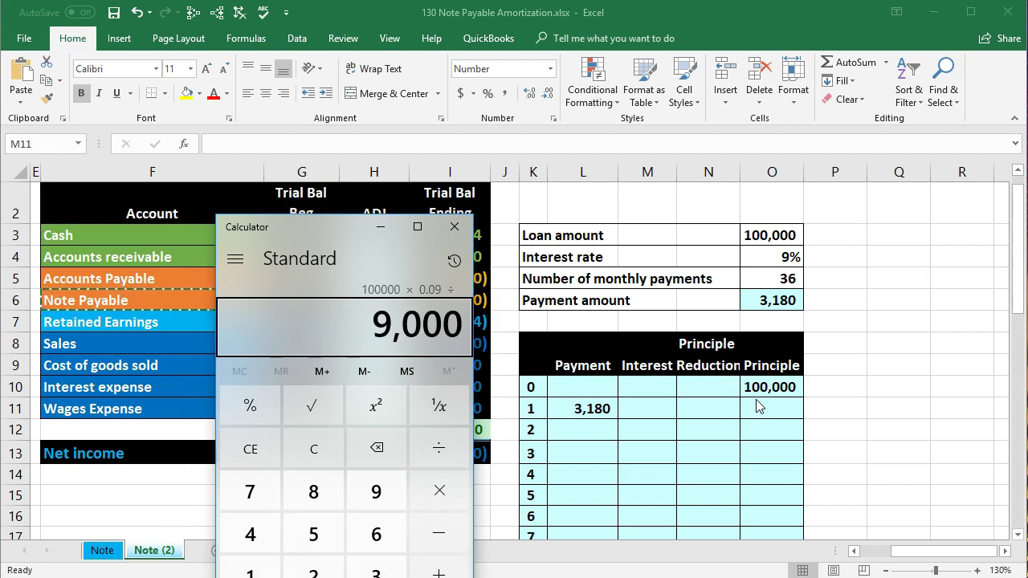
{"action": "type", "text": "12"}
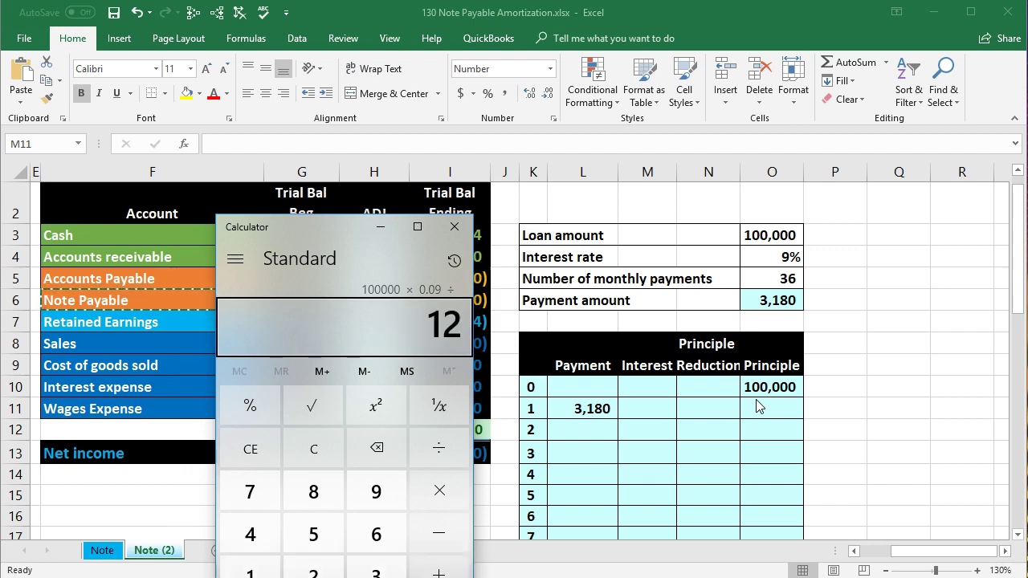
{"action": "key", "text": "Return"}
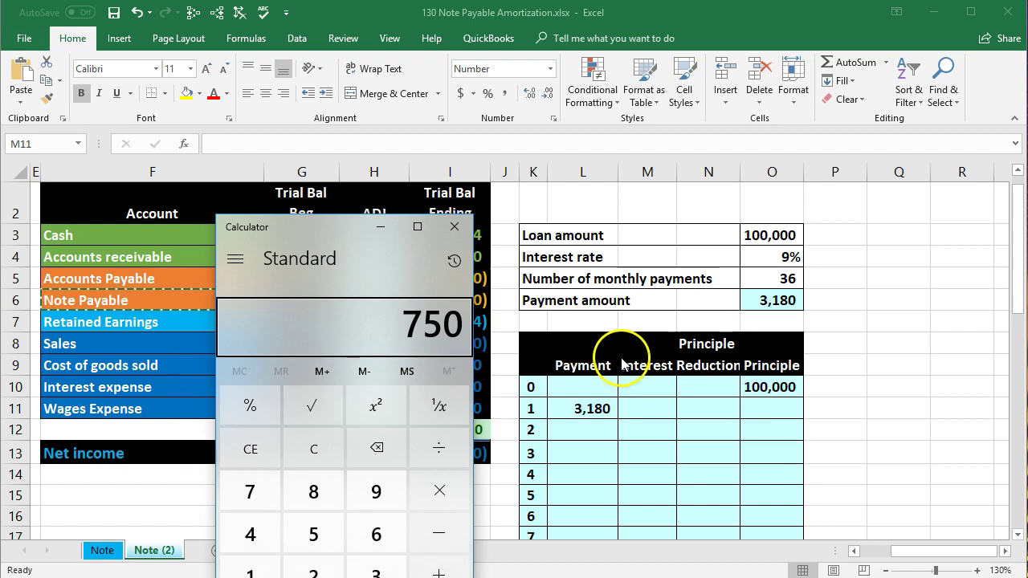
Step: Clear the calculation and work out the interest from the monthly rate, dividing .09 by 12 and multiplying by 100000
{"action": "left_click", "coordinate": [336, 456]}
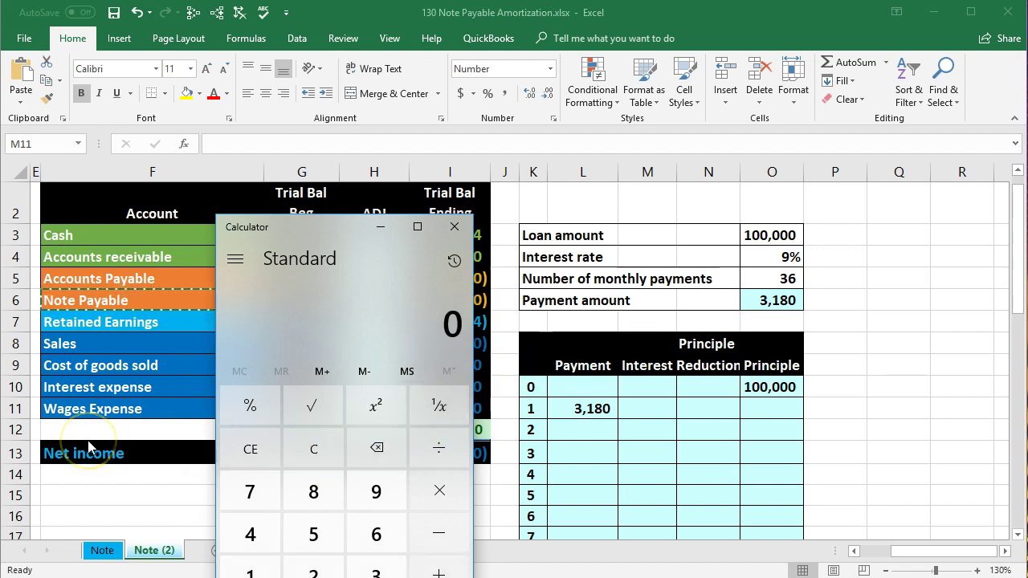
{"action": "type", "text": ".09/12"}
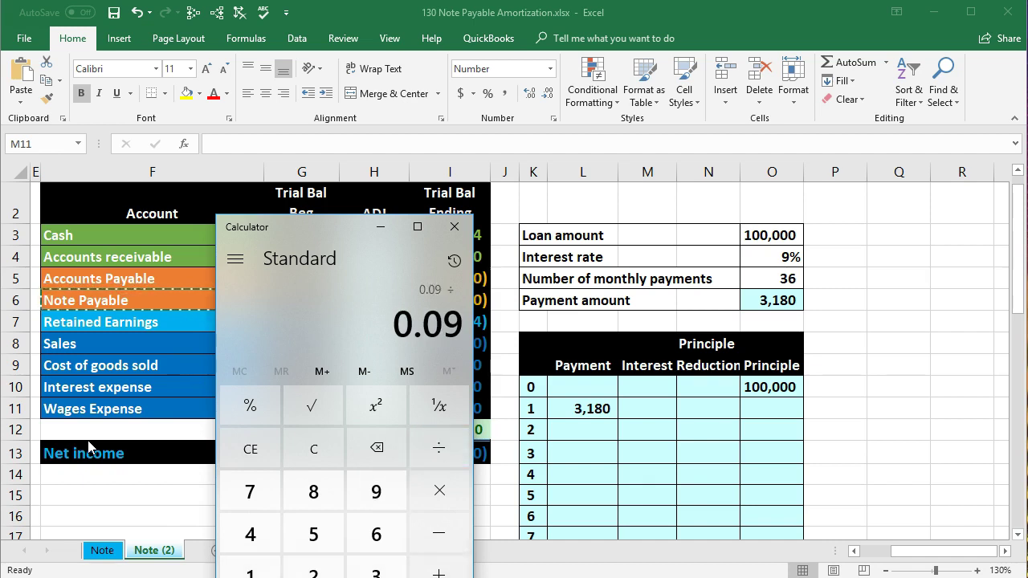
{"action": "key", "text": "Return"}
{"action": "left_click", "coordinate": [426, 330]}
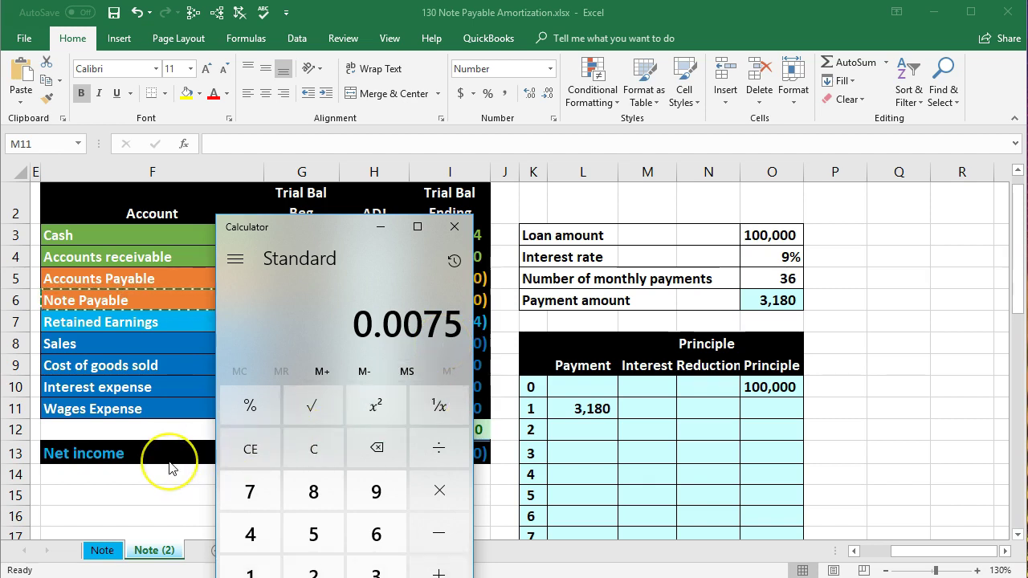
{"action": "key", "text": "asterisk"}
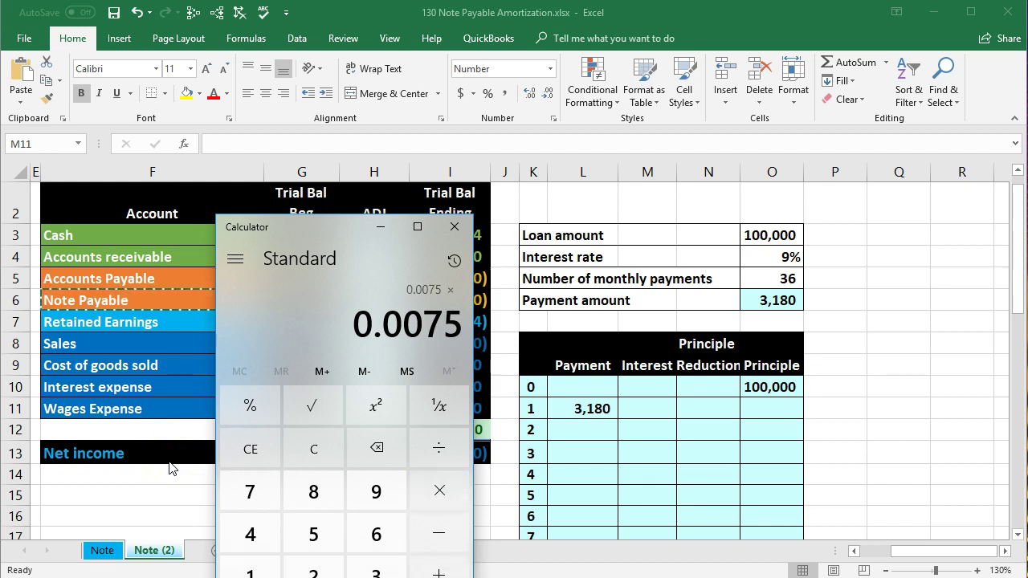
{"action": "type", "text": "100000"}
{"action": "key", "text": "Return"}
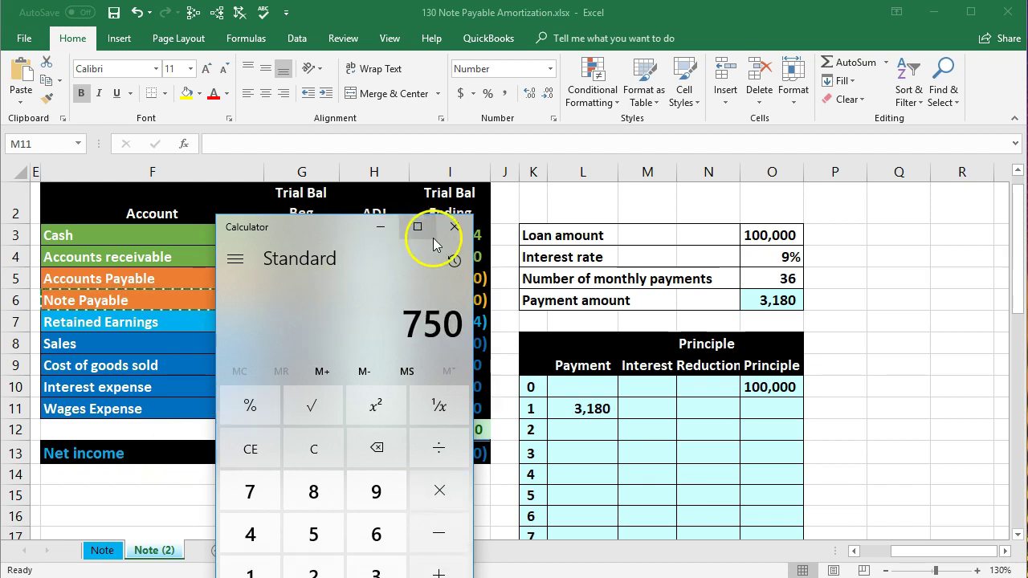
Step: Close Calculator and enter the period 1 interest in M11 as =O10*O4/12
{"action": "left_click", "coordinate": [455, 227]}
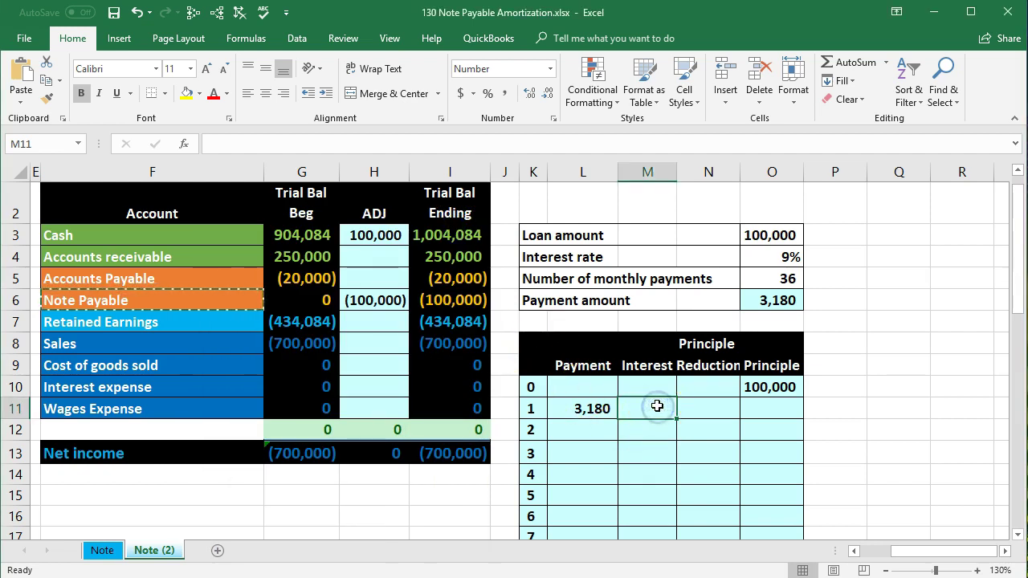
{"action": "type", "text": "="}
{"action": "left_click", "coordinate": [761, 390]}
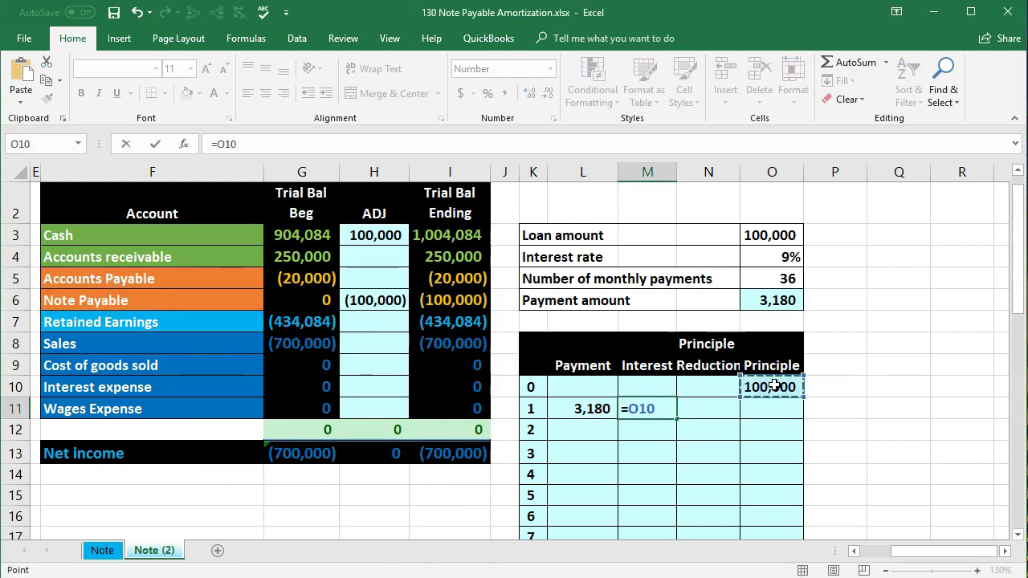
{"action": "type", "text": "*"}
{"action": "left_click", "coordinate": [771, 259]}
{"action": "type", "text": "/12"}
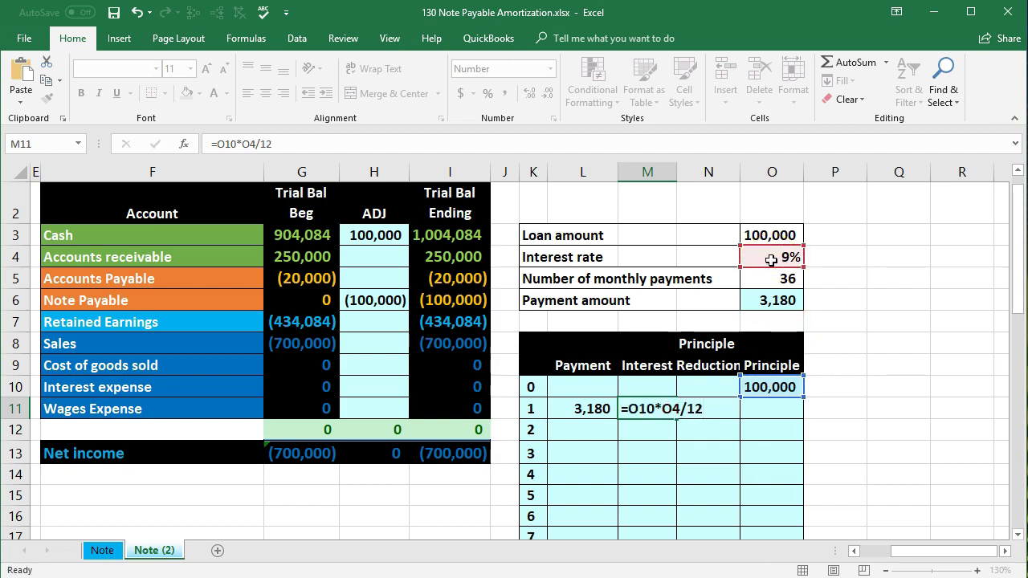
{"action": "key", "text": "Return"}
{"action": "key", "text": "Up"}
{"action": "key", "text": "Right"}
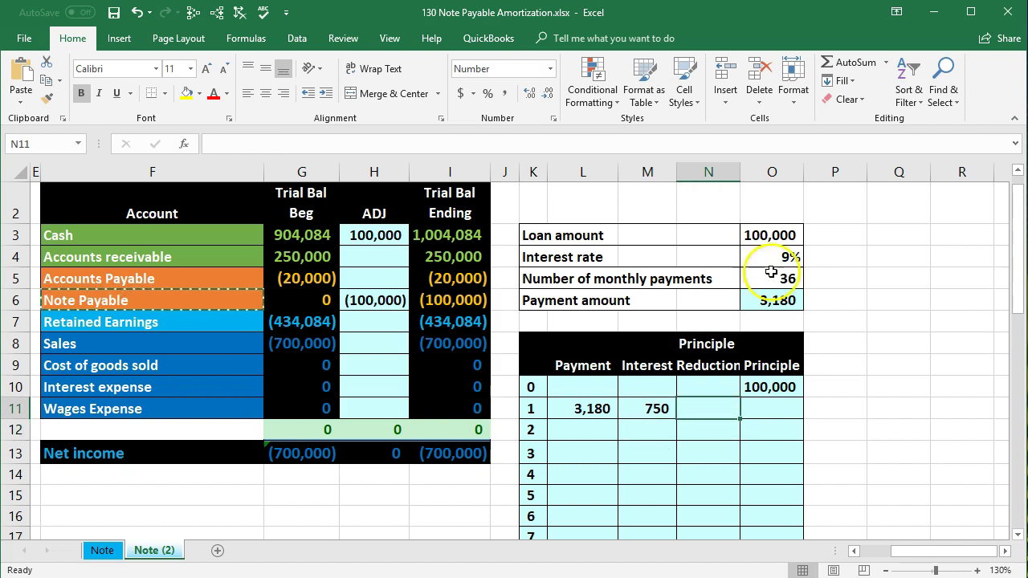
Step: Calculate the period 1 principal reduction in N11 as payment minus interest, =L11-M11
{"action": "left_click", "coordinate": [594, 409]}
{"action": "left_click", "coordinate": [657, 409]}
{"action": "left_click", "coordinate": [688, 408]}
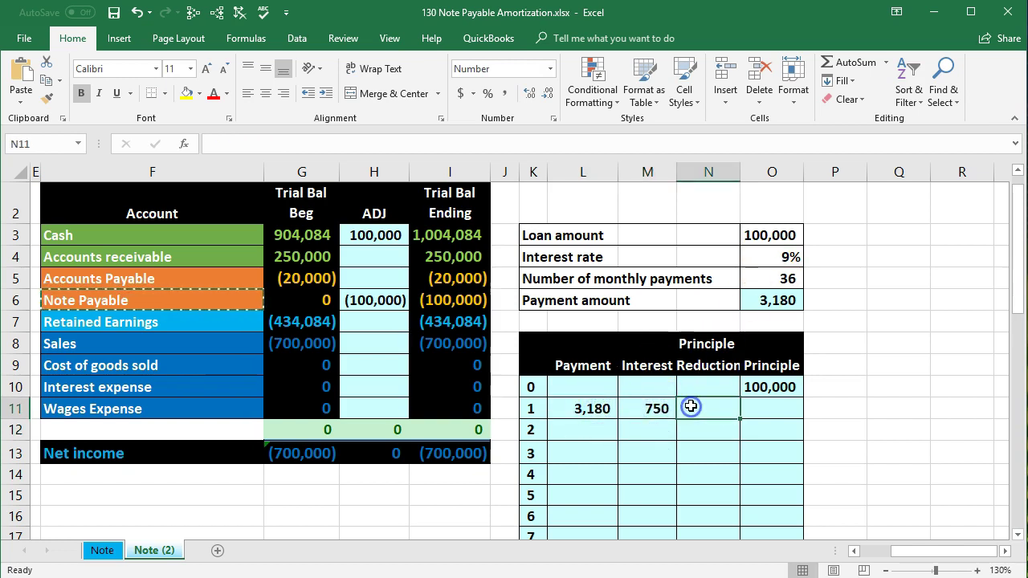
{"action": "type", "text": "="}
{"action": "left_click", "coordinate": [593, 409]}
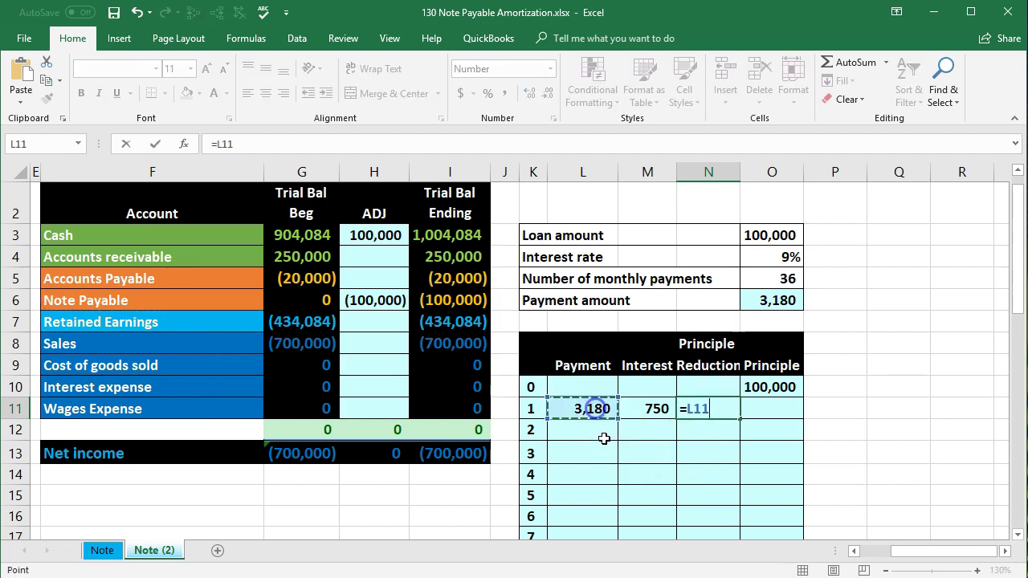
{"action": "type", "text": "-"}
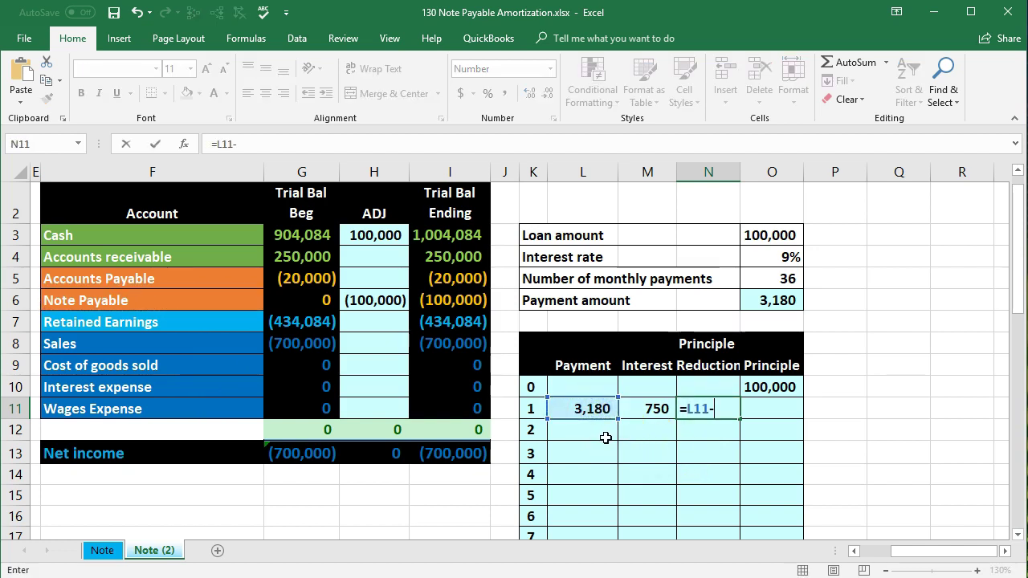
{"action": "left_click", "coordinate": [635, 410]}
{"action": "key", "text": "Return"}
{"action": "left_click", "coordinate": [719, 409]}
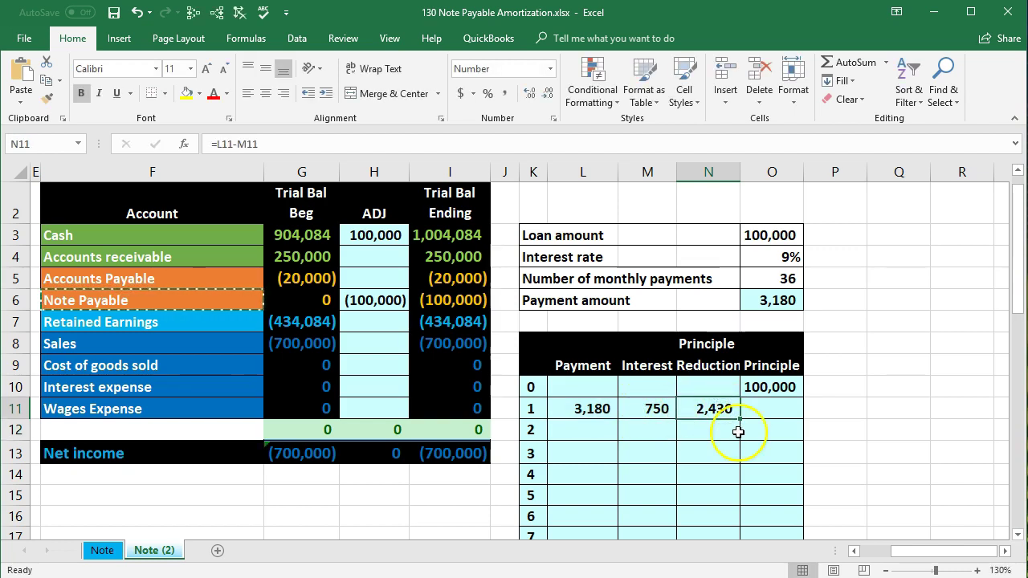
Step: Calculate the remaining principal for period 1 in O11 as =O10-N11
{"action": "left_click", "coordinate": [778, 409]}
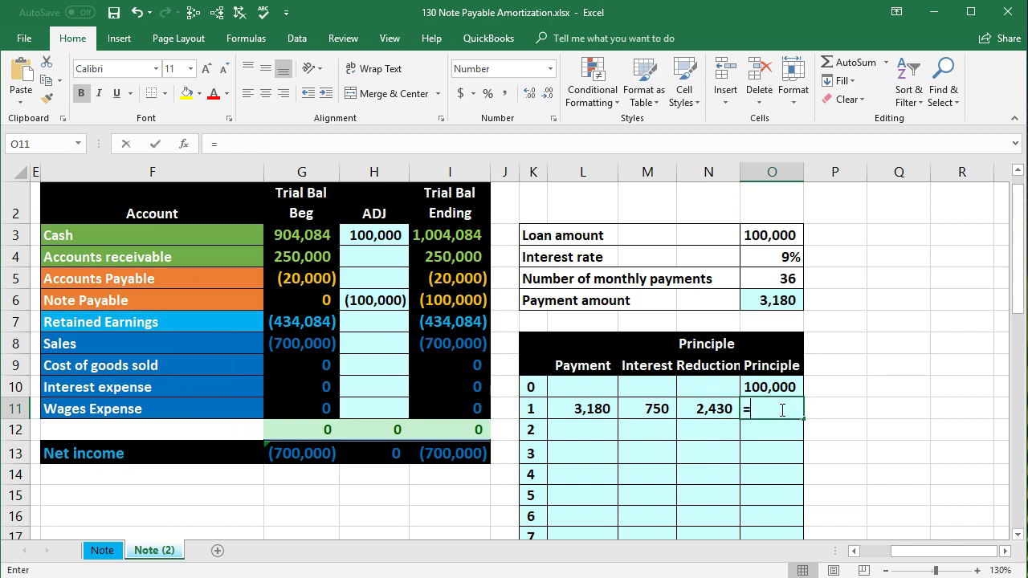
{"action": "type", "text": "="}
{"action": "left_click", "coordinate": [775, 387]}
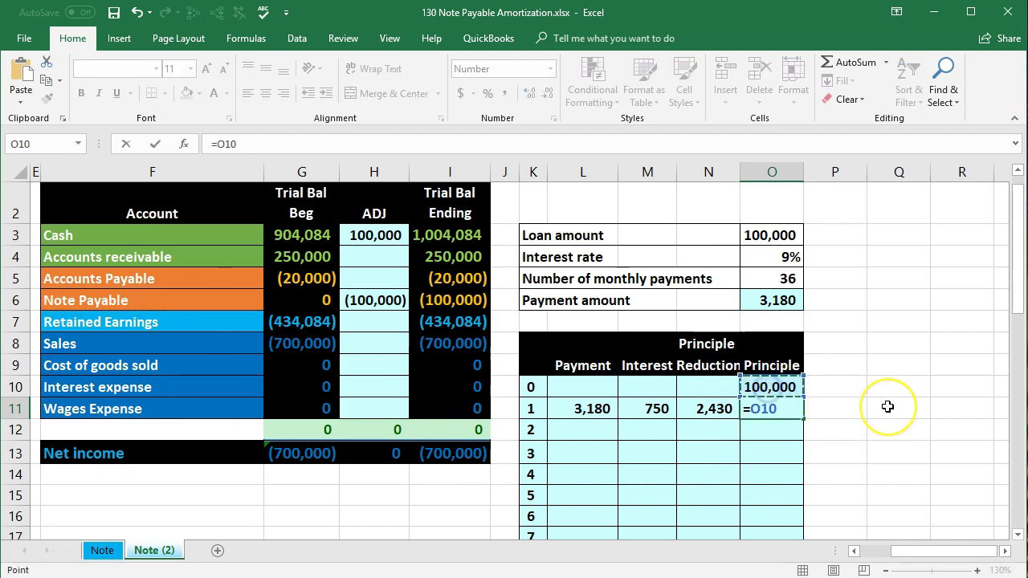
{"action": "type", "text": "-"}
{"action": "left_click", "coordinate": [715, 405]}
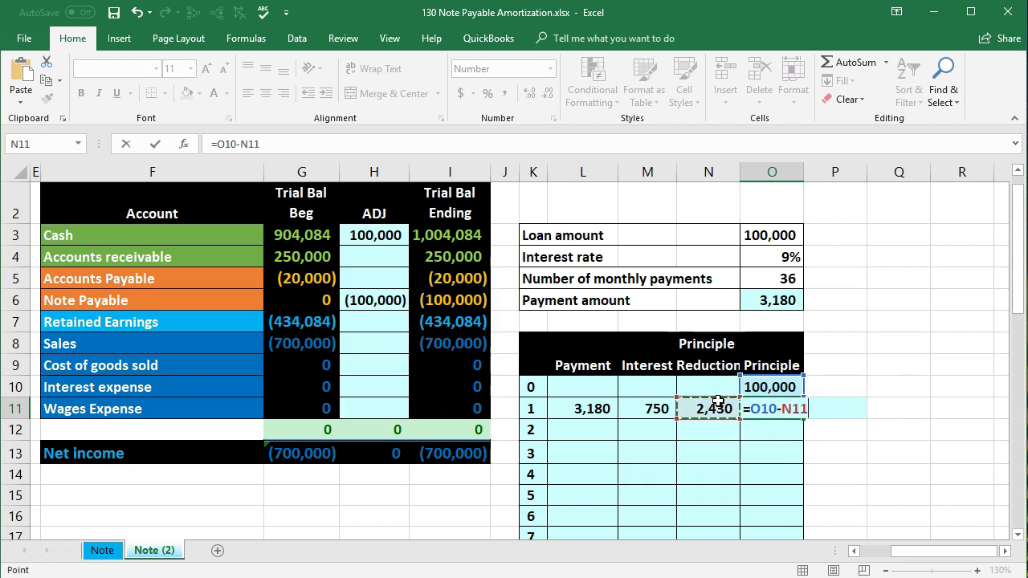
{"action": "key", "text": "Return"}
{"action": "left_click", "coordinate": [735, 432]}
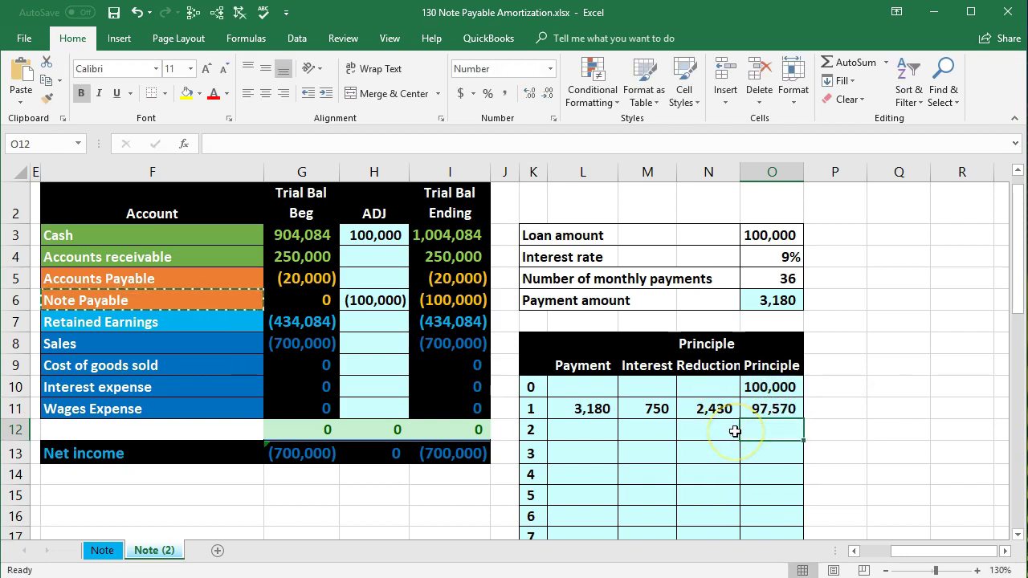
Step: Review the period 1 payment, interest, reduction and principal cells, and examine the empty table down to period 36 in O46
{"action": "left_click", "coordinate": [592, 409]}
{"action": "left_click", "coordinate": [649, 409]}
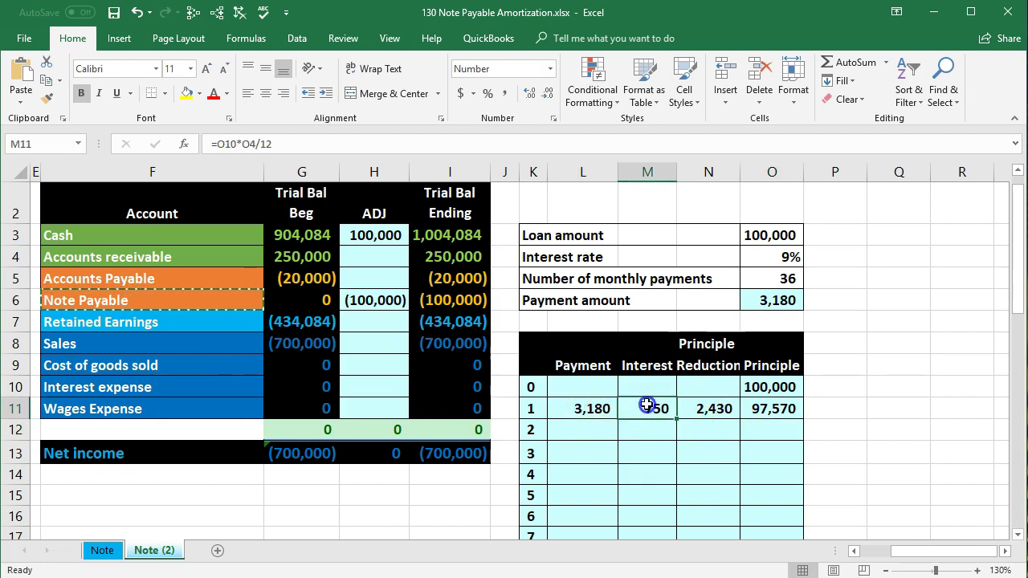
{"action": "left_click", "coordinate": [707, 406]}
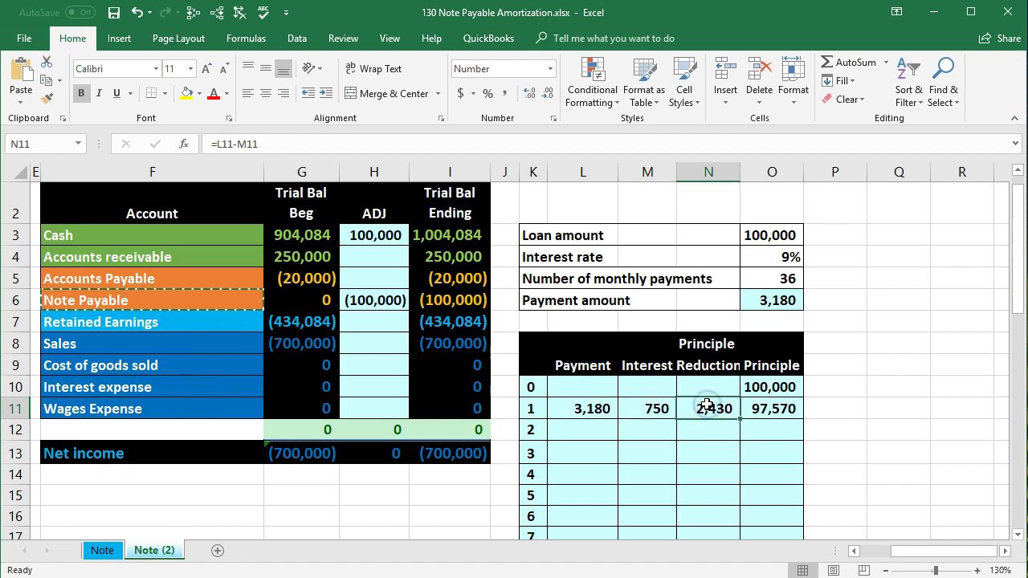
{"action": "left_click", "coordinate": [778, 409]}
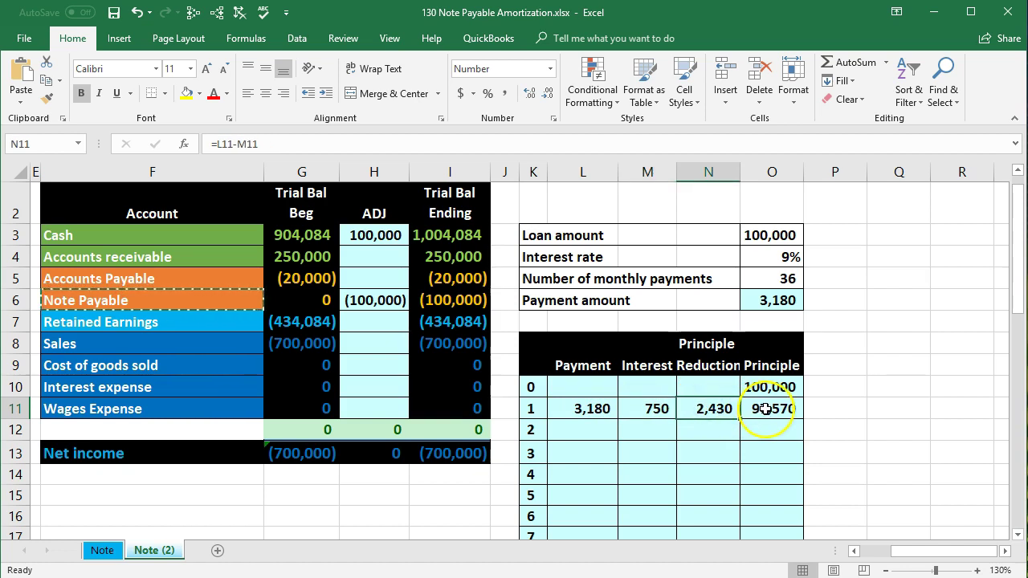
{"action": "left_click", "coordinate": [476, 321]}
{"action": "left_click", "coordinate": [778, 411]}
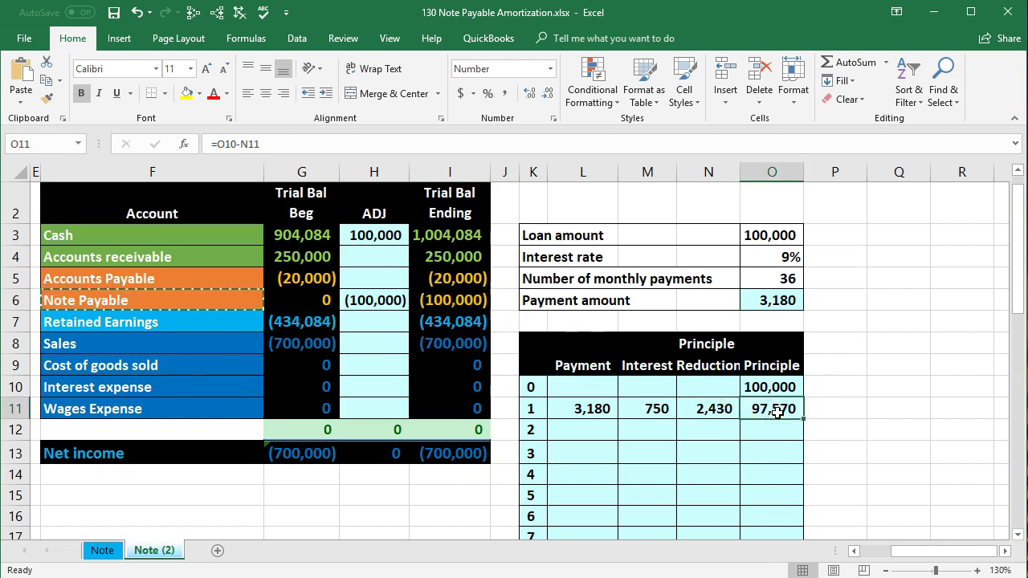
{"action": "left_click", "coordinate": [604, 428]}
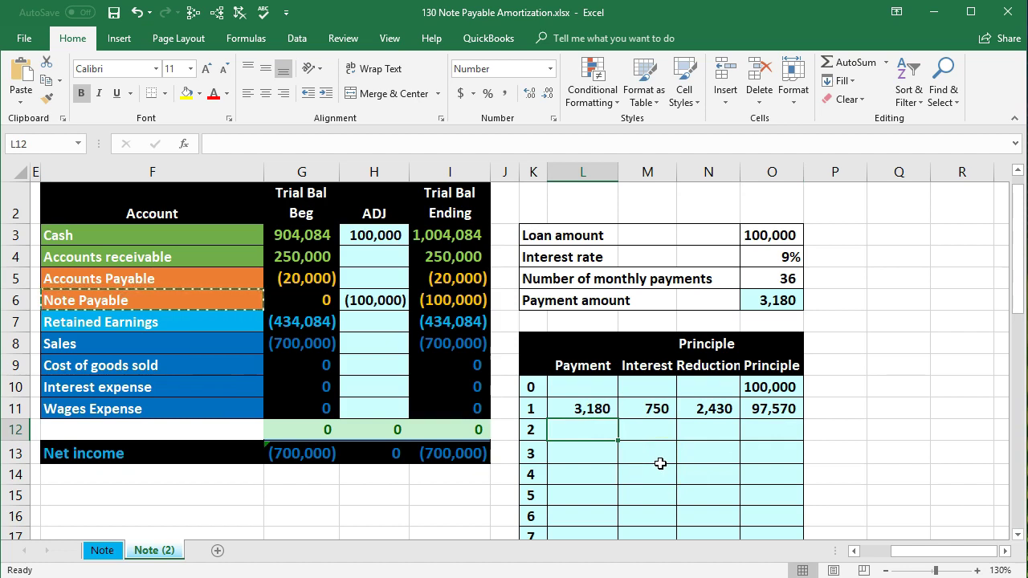
{"action": "scroll", "coordinate": [757, 434], "scroll_direction": "down", "scroll_amount": 6}
{"action": "scroll", "coordinate": [757, 434], "scroll_direction": "down", "scroll_amount": 4}
{"action": "left_click", "coordinate": [769, 483]}
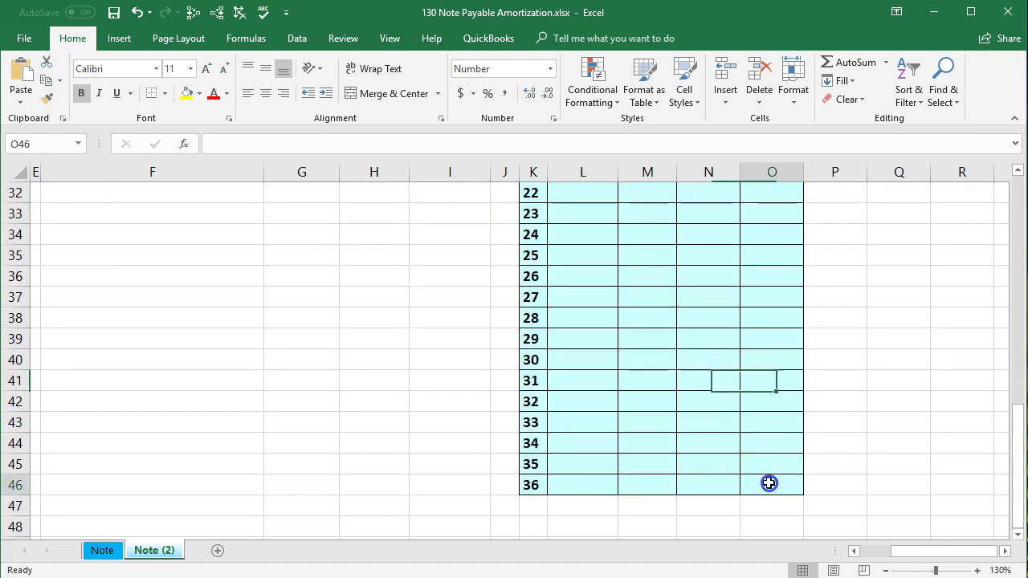
{"action": "scroll", "coordinate": [776, 480], "scroll_direction": "up", "scroll_amount": 5}
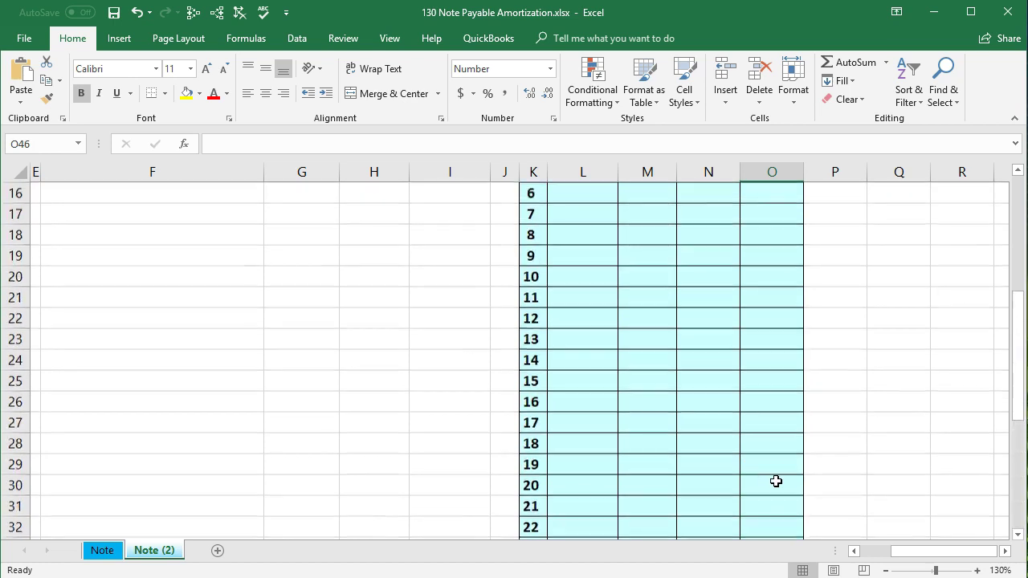
{"action": "scroll", "coordinate": [776, 480], "scroll_direction": "up", "scroll_amount": 4}
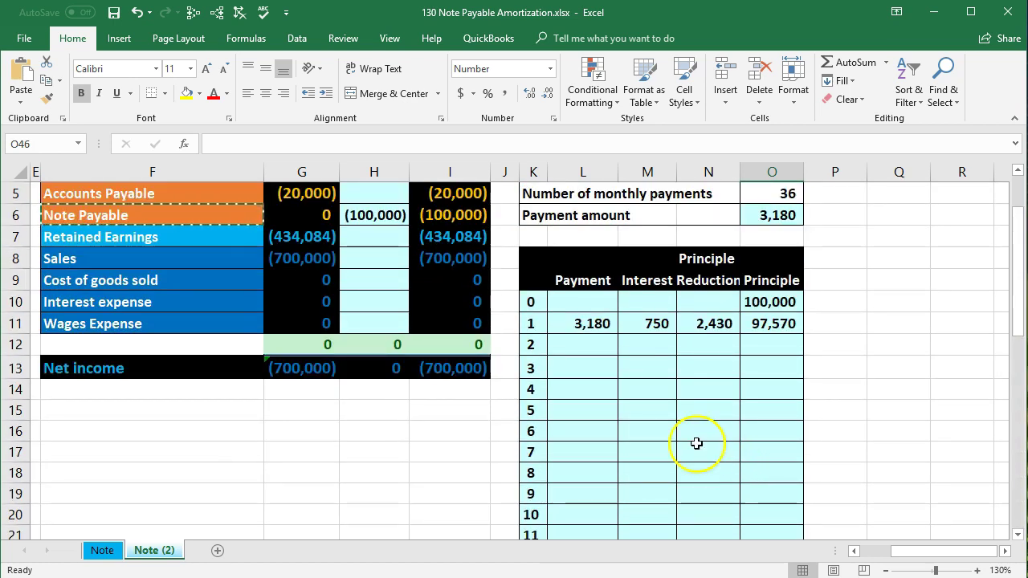
Step: Set the period 2 payment in L12 to reference the period 1 payment in L11
{"action": "left_click", "coordinate": [588, 345]}
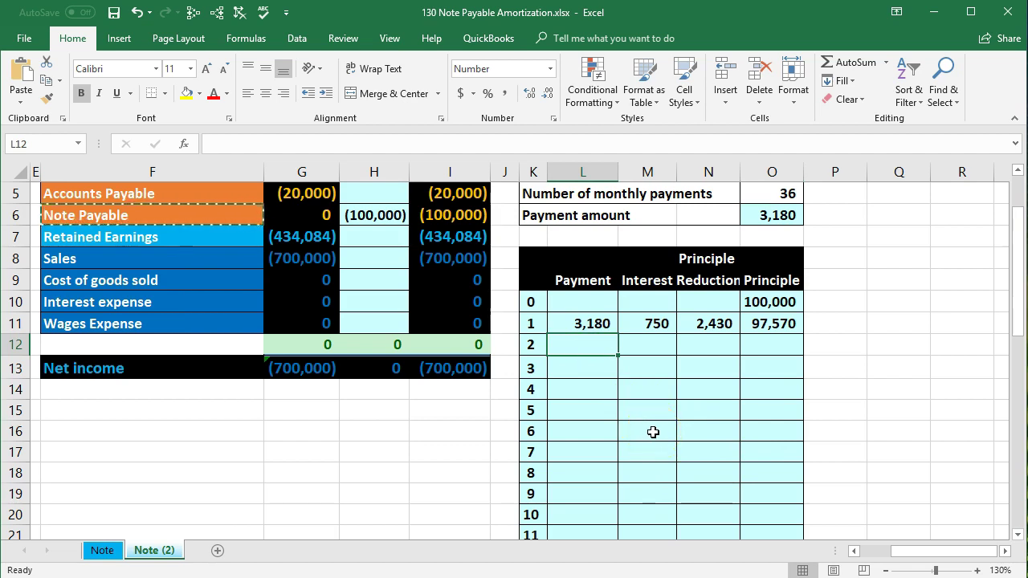
{"action": "type", "text": "="}
{"action": "key", "text": "Up"}
{"action": "key", "text": "Return"}
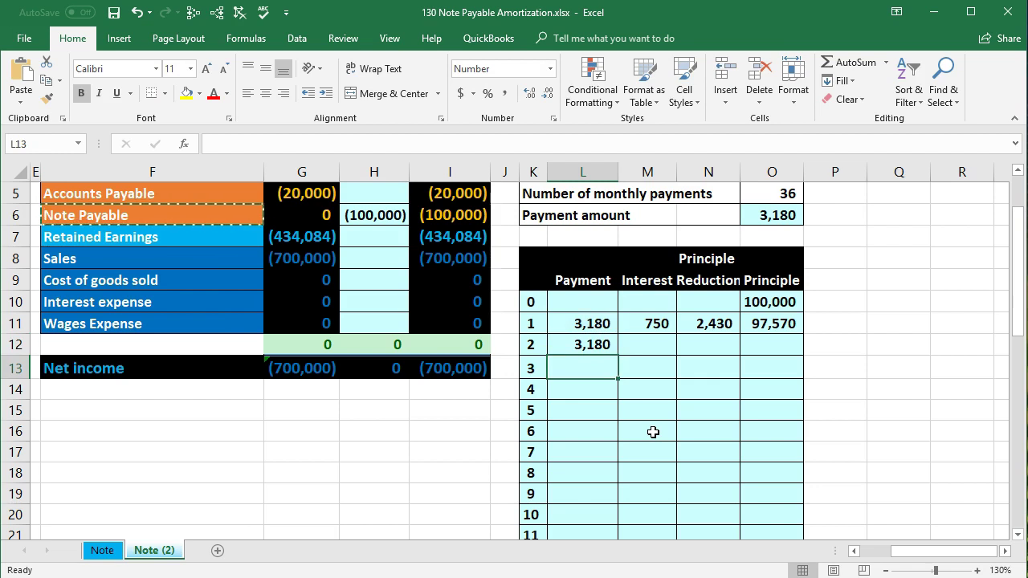
{"action": "left_click", "coordinate": [588, 343]}
Step: Calculate the period 2 interest in M12 from the remaining principal and annual rate as =O11*O4/12
{"action": "left_click", "coordinate": [654, 345]}
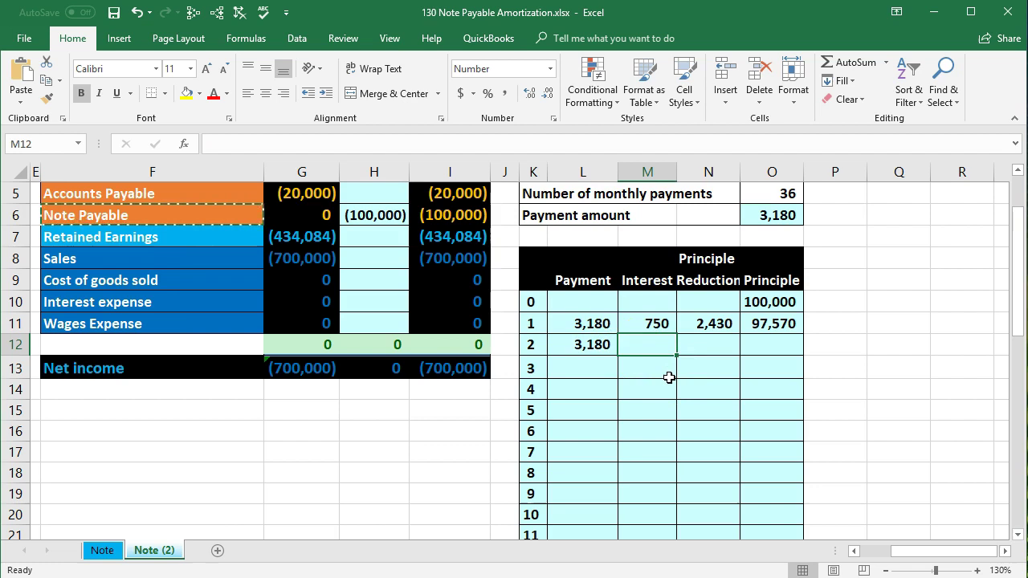
{"action": "type", "text": "="}
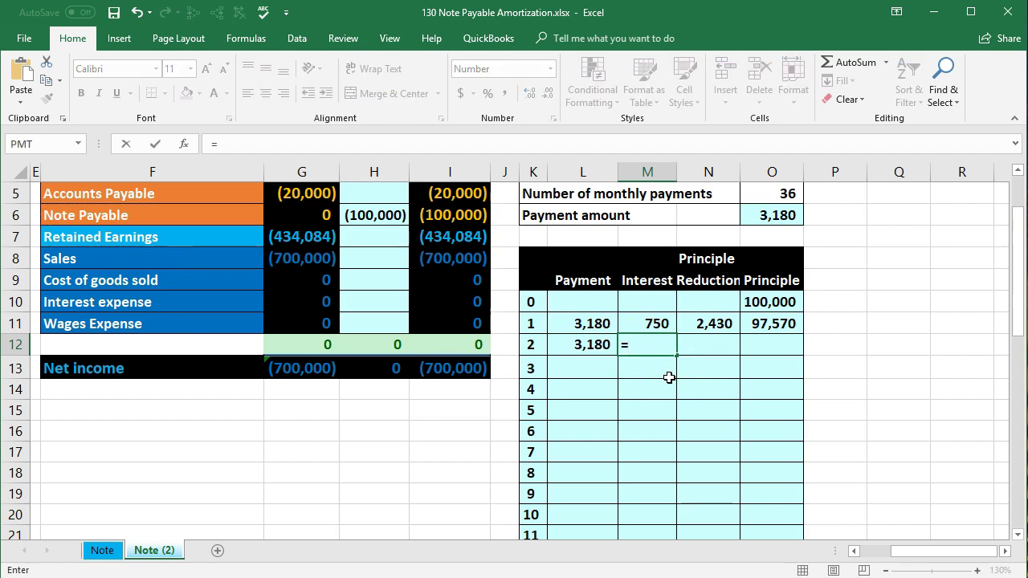
{"action": "left_click", "coordinate": [775, 324]}
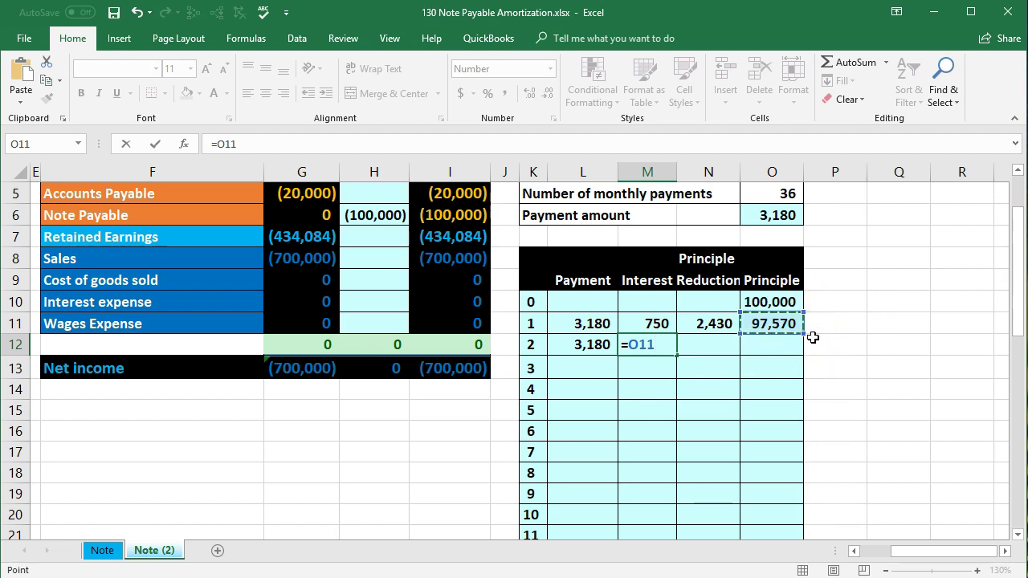
{"action": "left_click", "coordinate": [804, 328]}
{"action": "type", "text": "*"}
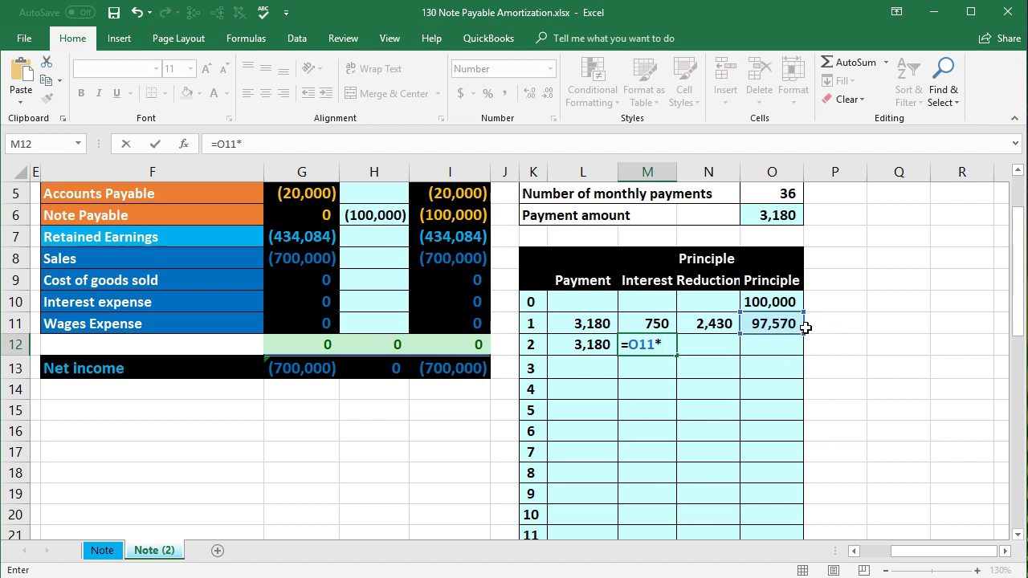
{"action": "scroll", "coordinate": [806, 327], "scroll_direction": "up", "scroll_amount": 2}
{"action": "left_click", "coordinate": [773, 258]}
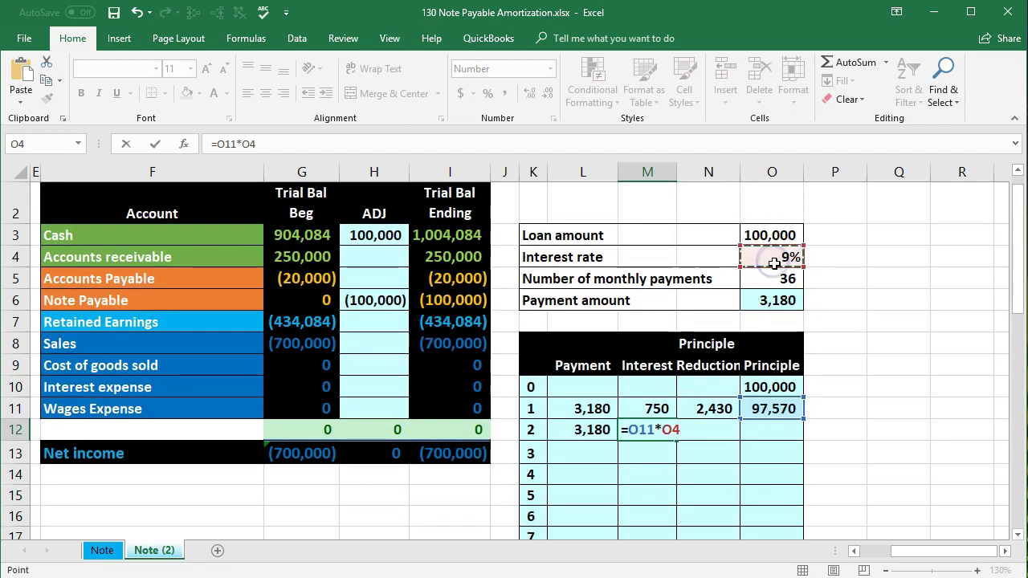
{"action": "type", "text": "/12"}
{"action": "key", "text": "Return"}
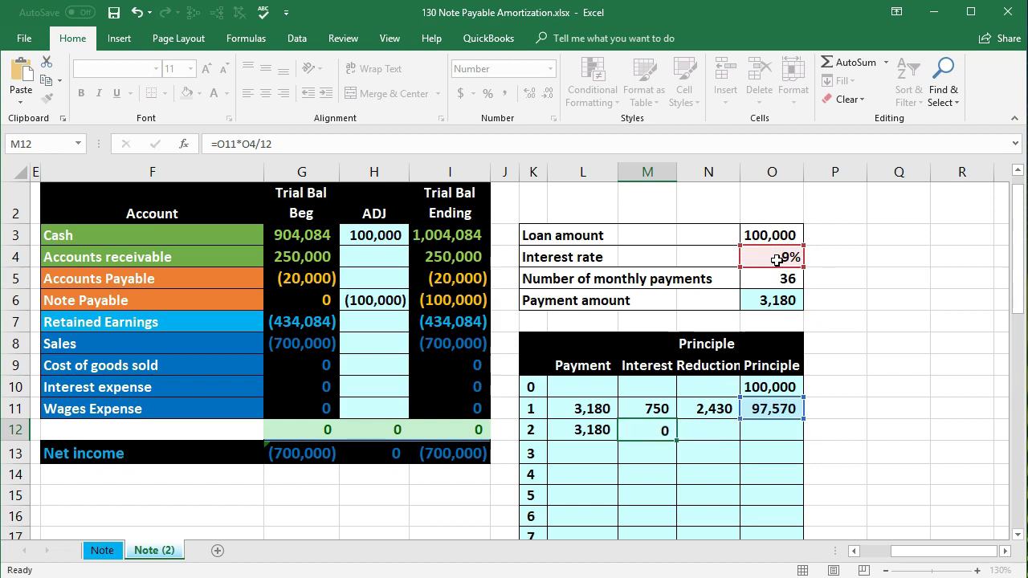
{"action": "left_click", "coordinate": [655, 430]}
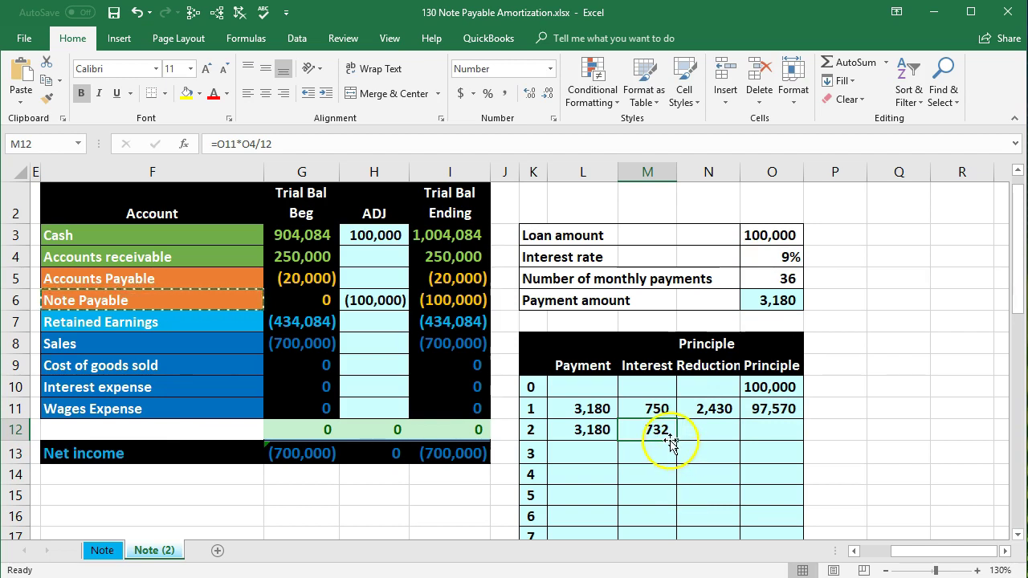
Step: Calculate the period 2 principal reduction in N12 as =L12-M12
{"action": "left_click", "coordinate": [723, 428]}
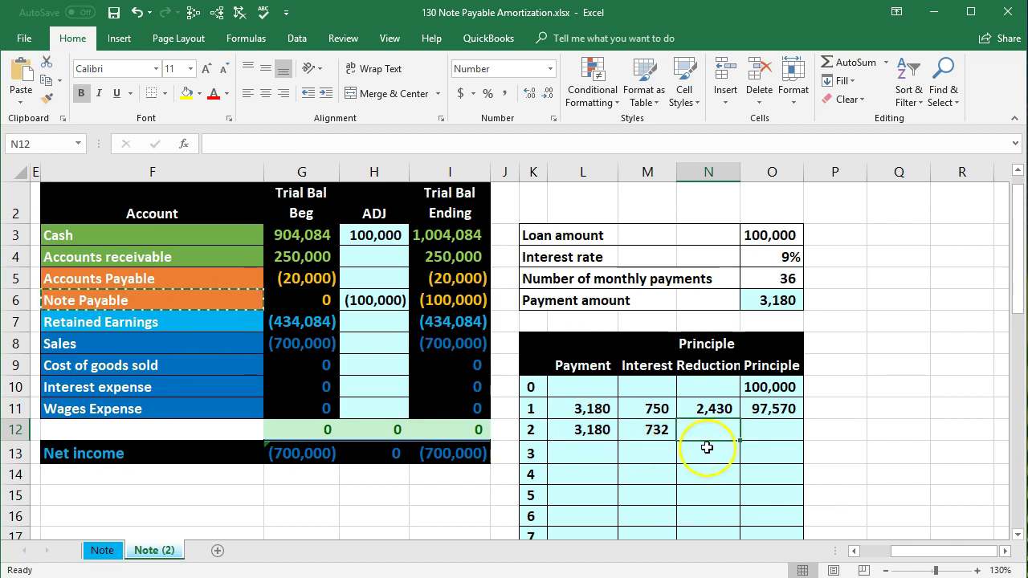
{"action": "type", "text": "="}
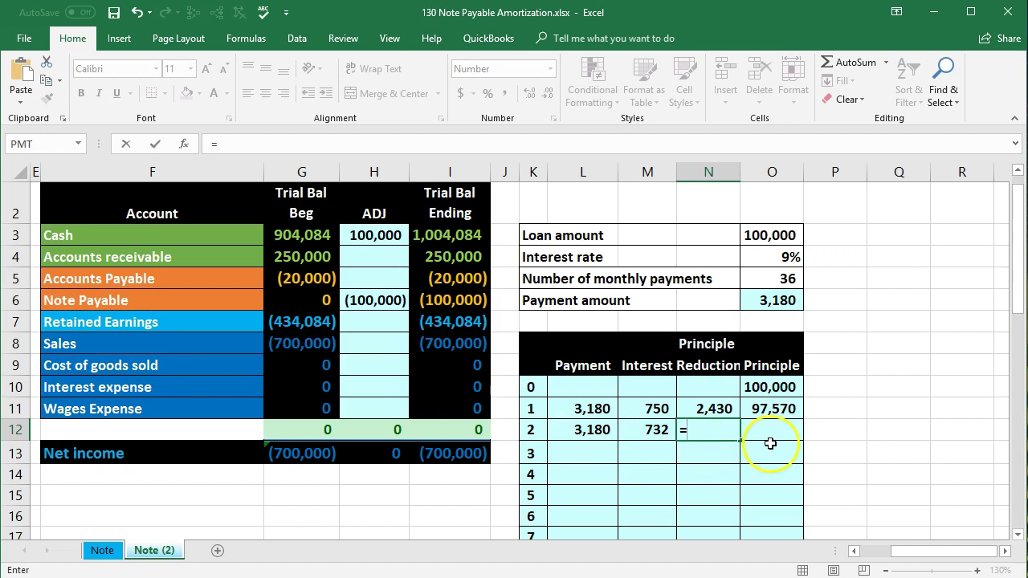
{"action": "left_click", "coordinate": [577, 432]}
{"action": "type", "text": "-"}
{"action": "left_click", "coordinate": [656, 434]}
{"action": "key", "text": "Return"}
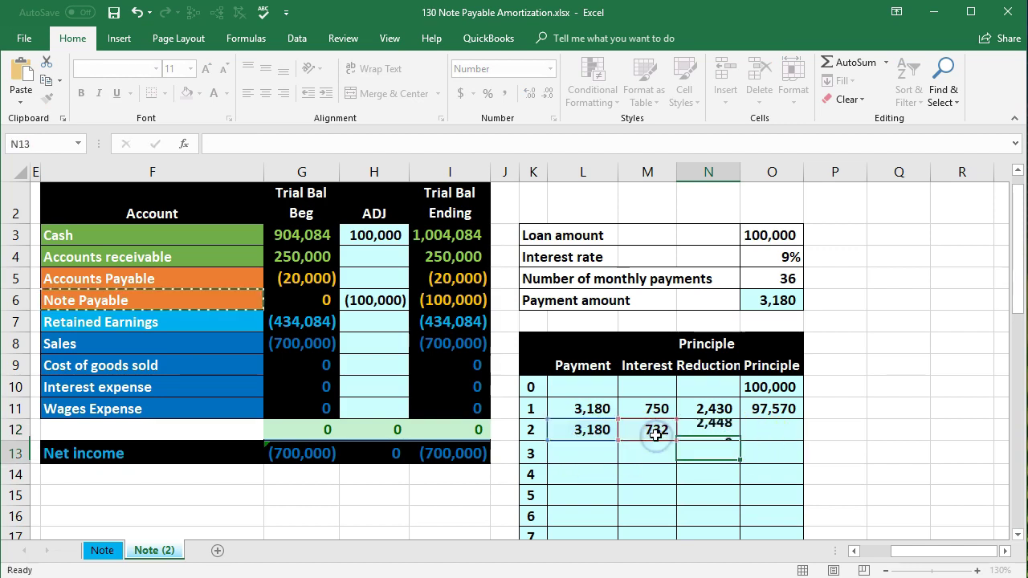
{"action": "left_click", "coordinate": [716, 431]}
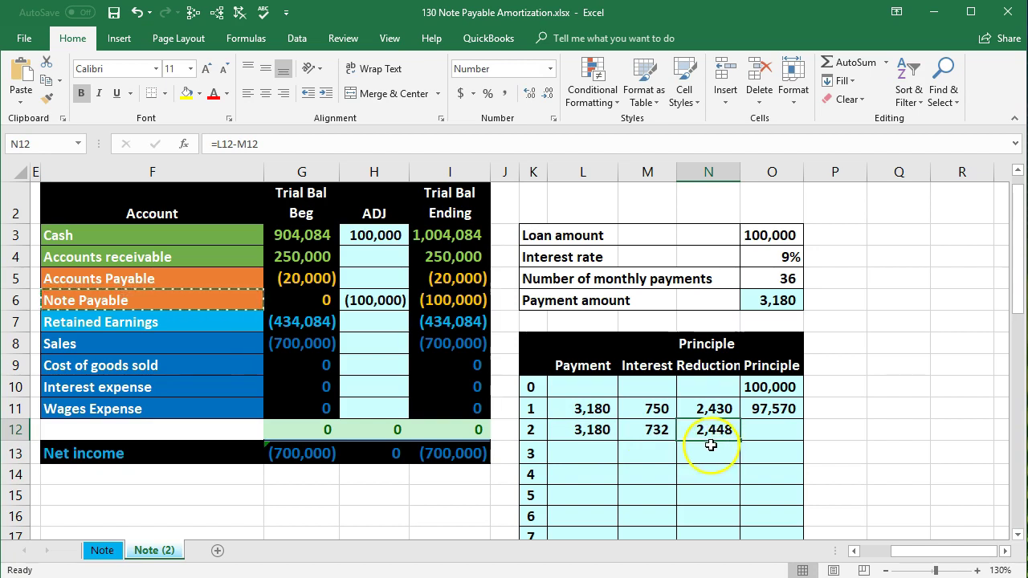
{"action": "left_click", "coordinate": [714, 436]}
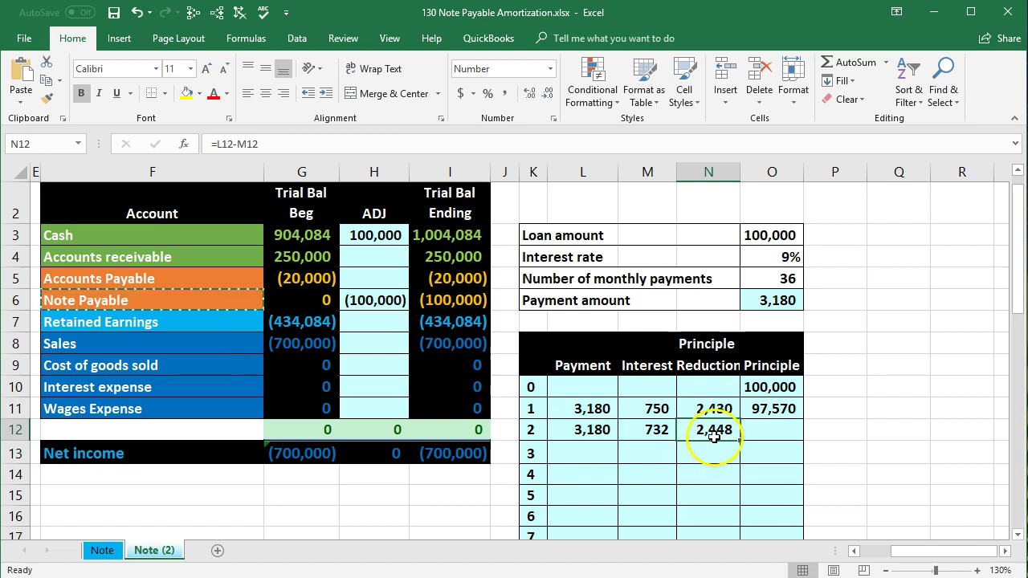
Step: Calculate the period 2 remaining principal in O12 as =O11-N12
{"action": "left_click", "coordinate": [761, 432]}
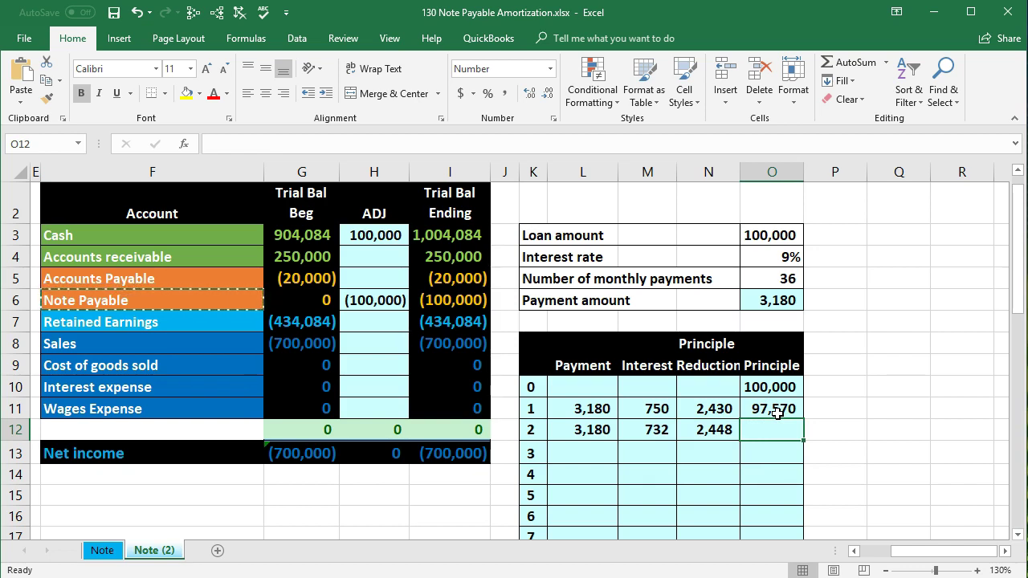
{"action": "left_click", "coordinate": [785, 435]}
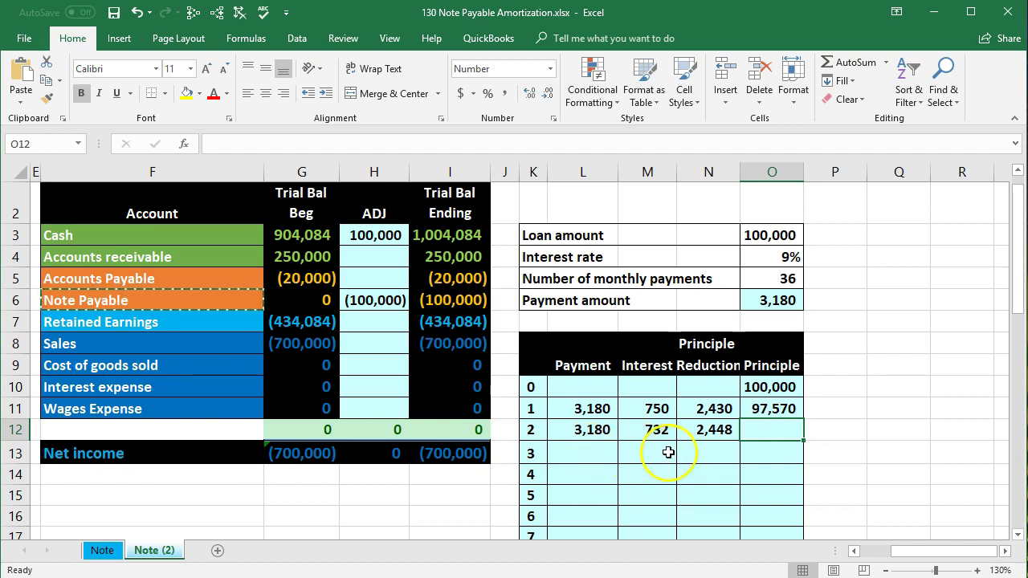
{"action": "type", "text": "="}
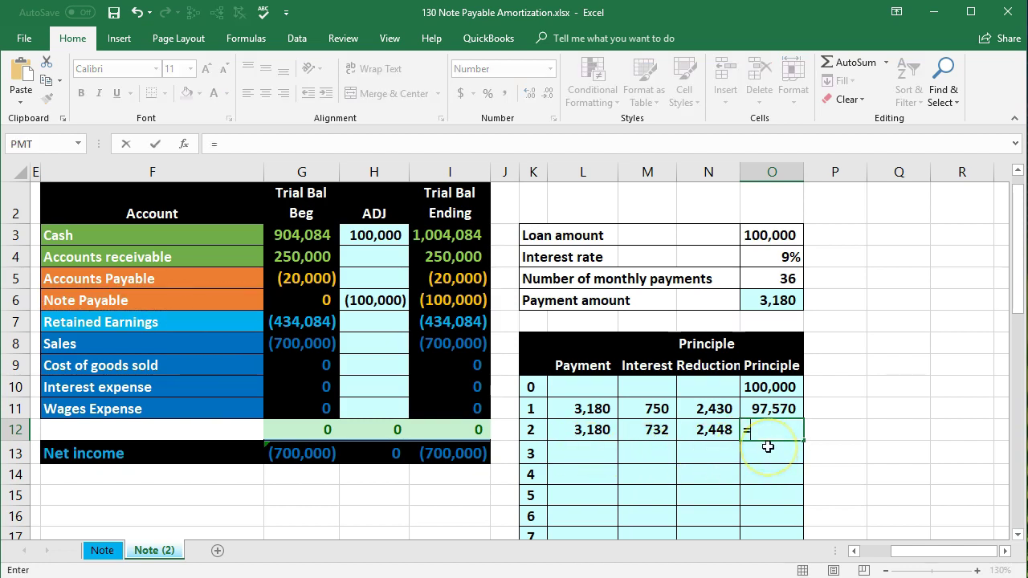
{"action": "left_click", "coordinate": [771, 408]}
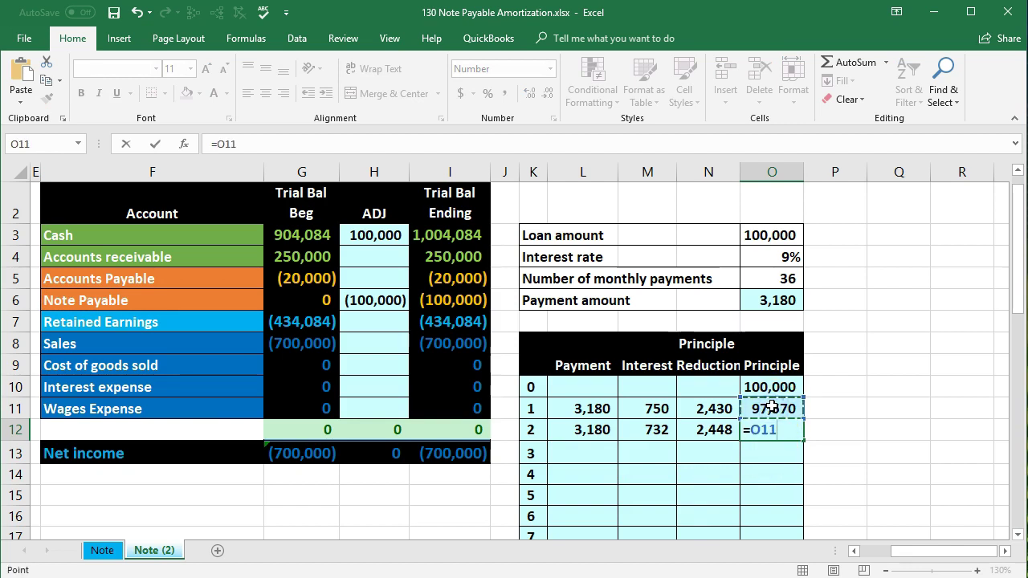
{"action": "type", "text": "-"}
{"action": "left_click", "coordinate": [718, 426]}
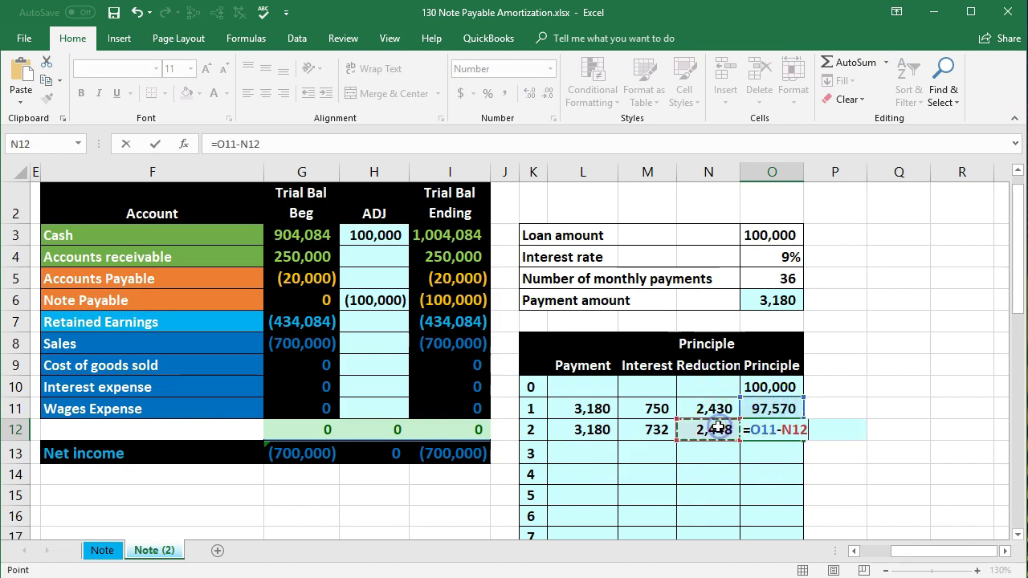
{"action": "key", "text": "Return"}
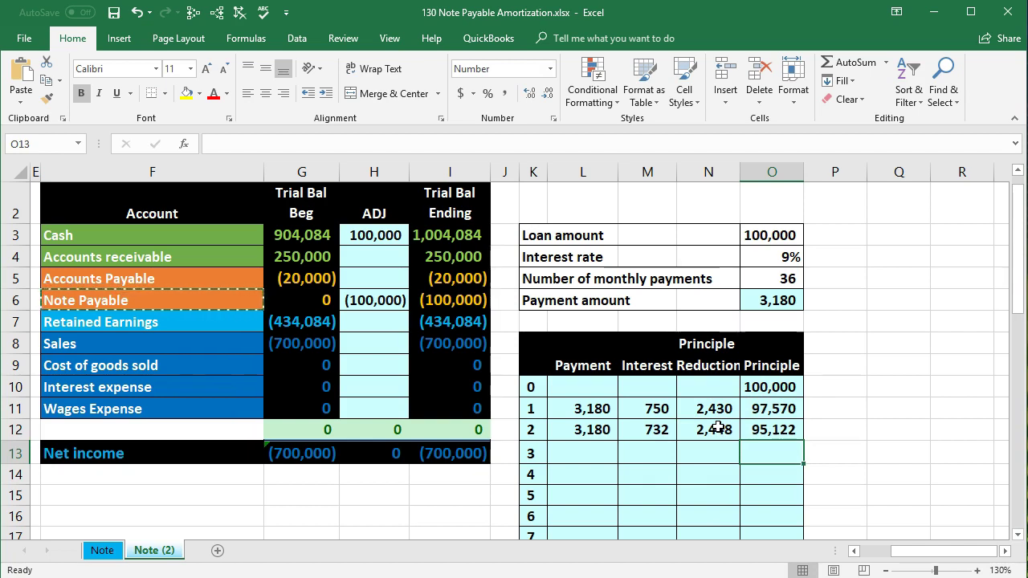
Step: Set the period 3 payment in L13 to reference the period 2 payment in L12
{"action": "left_click", "coordinate": [604, 454]}
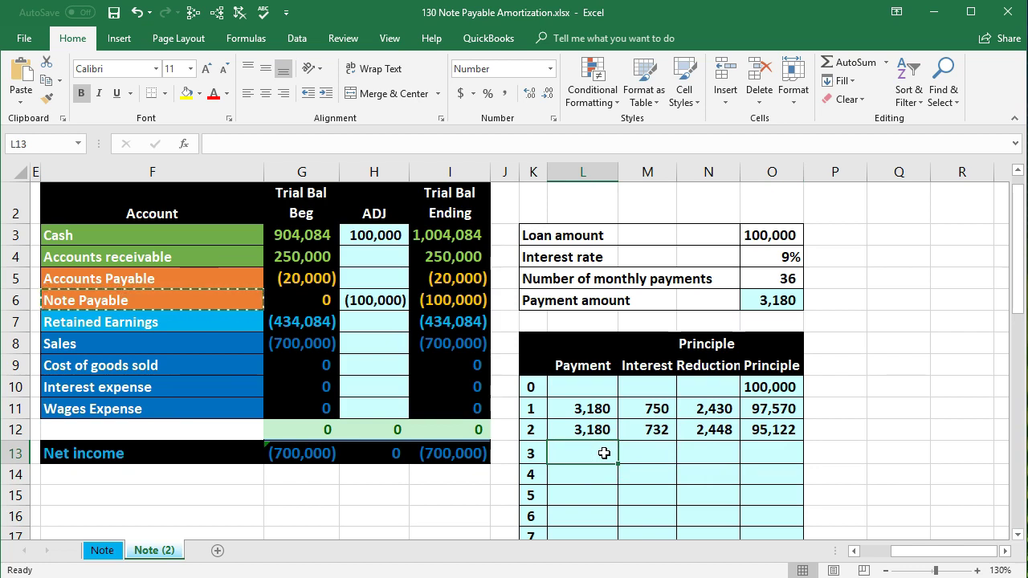
{"action": "left_click", "coordinate": [600, 509]}
{"action": "type", "text": "="}
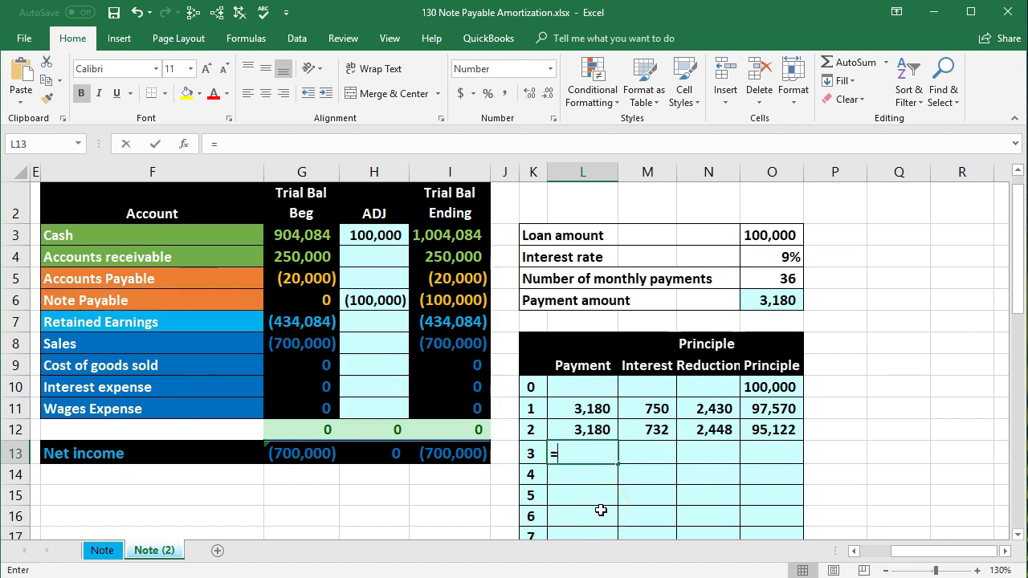
{"action": "key", "text": "Up"}
{"action": "key", "text": "Return"}
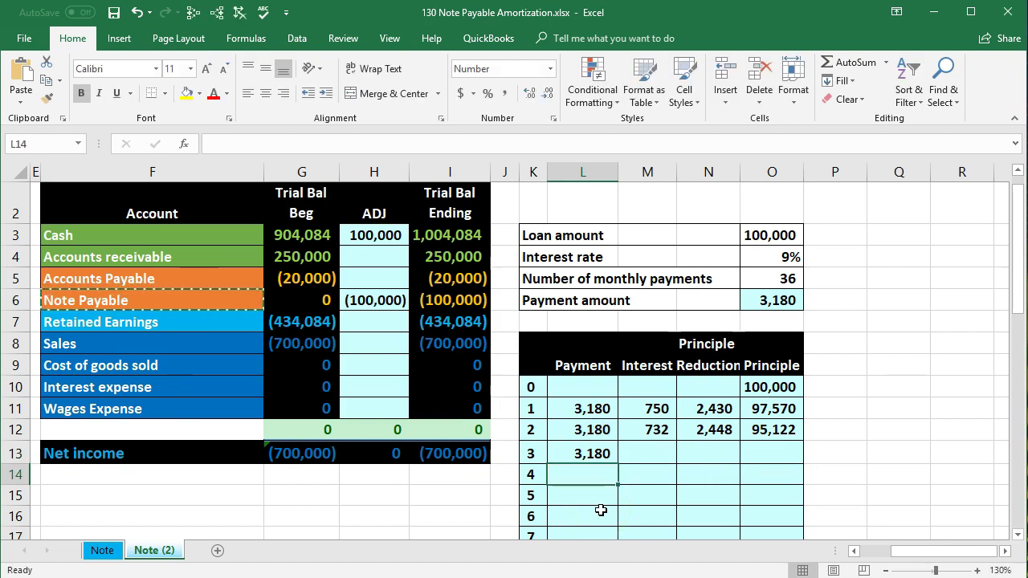
Step: Calculate the period 3 interest in M13 from the period 2 principal and annual rate as =O12*O4/12
{"action": "left_click", "coordinate": [657, 446]}
{"action": "type", "text": "="}
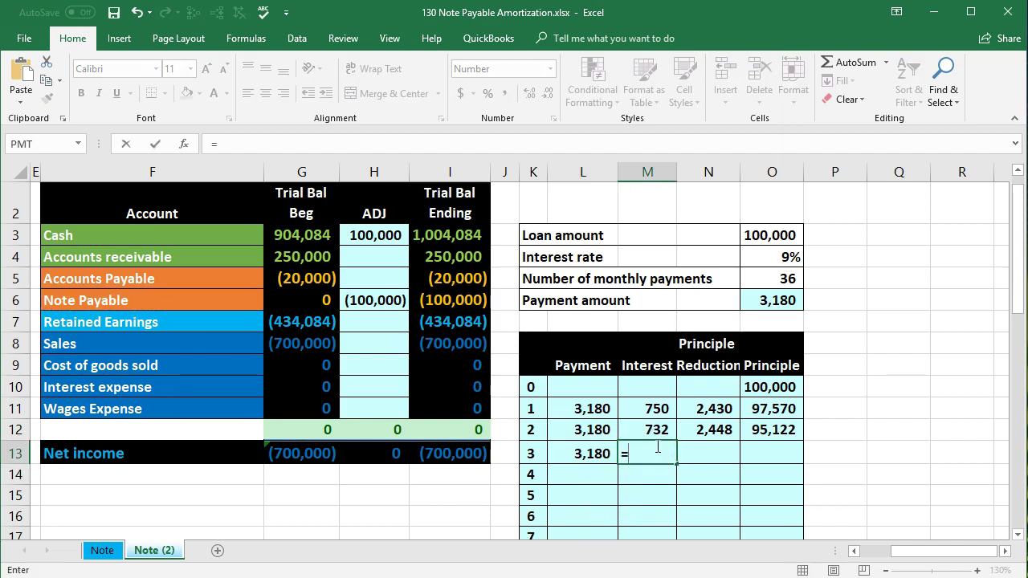
{"action": "left_click", "coordinate": [759, 429]}
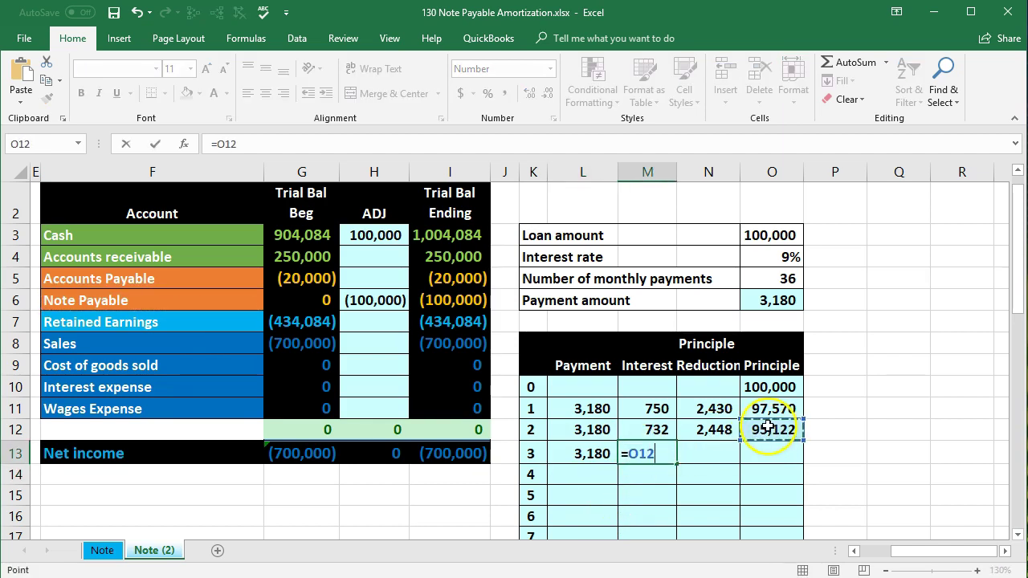
{"action": "type", "text": "*"}
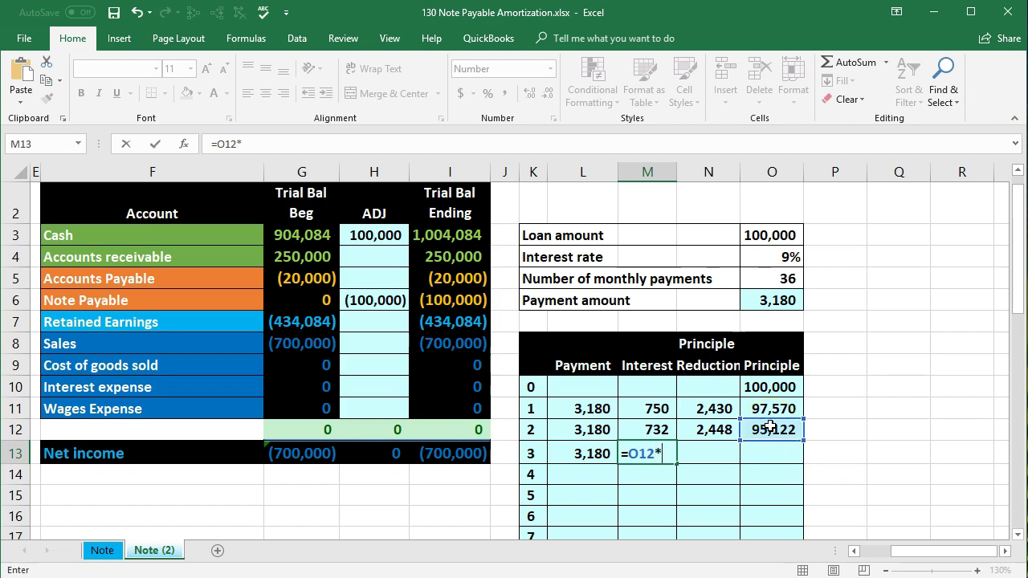
{"action": "left_click", "coordinate": [776, 257]}
{"action": "type", "text": "/"}
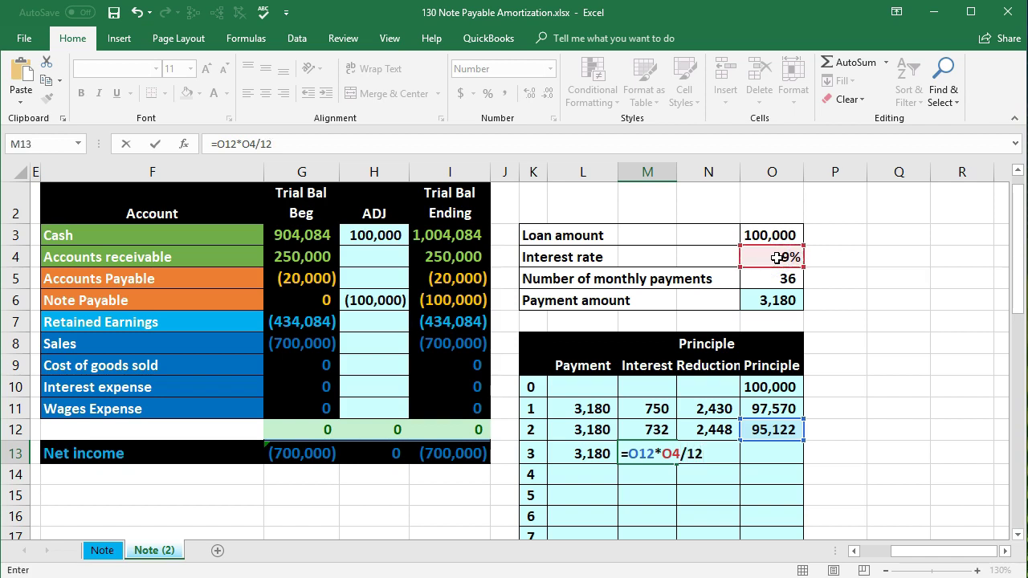
{"action": "type", "text": "12"}
{"action": "key", "text": "Return"}
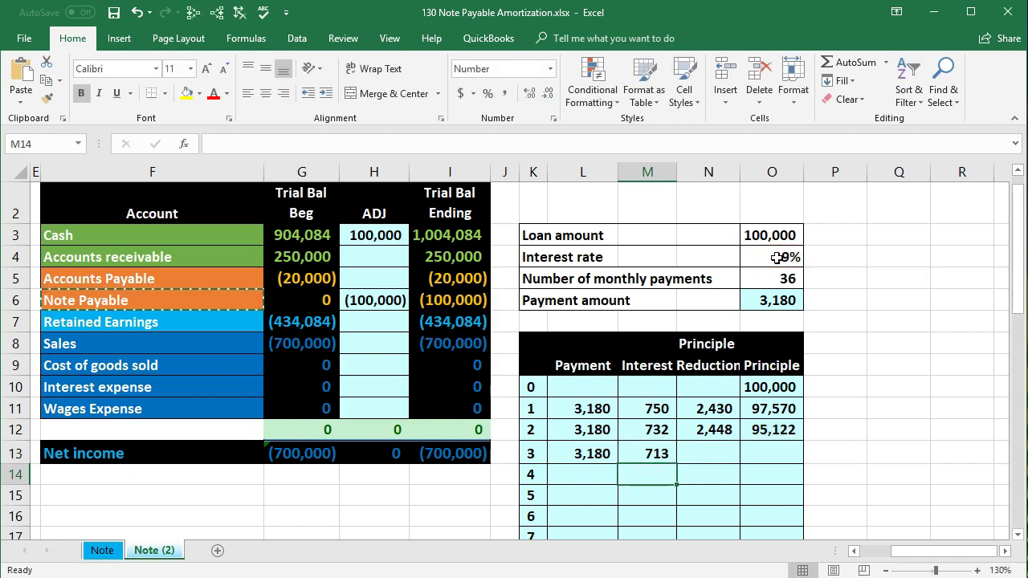
Step: Calculate the period 3 principal reduction in N13 as =L13-M13
{"action": "left_click", "coordinate": [702, 452]}
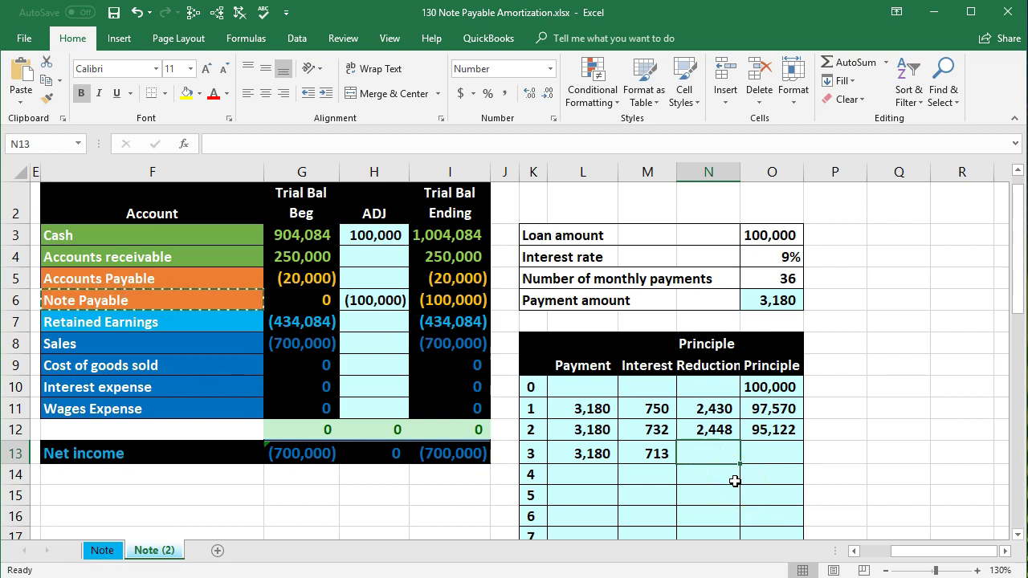
{"action": "type", "text": "="}
{"action": "left_click", "coordinate": [647, 454]}
{"action": "scroll", "coordinate": [627, 433], "scroll_direction": "down", "scroll_amount": 1}
{"action": "left_click", "coordinate": [591, 389]}
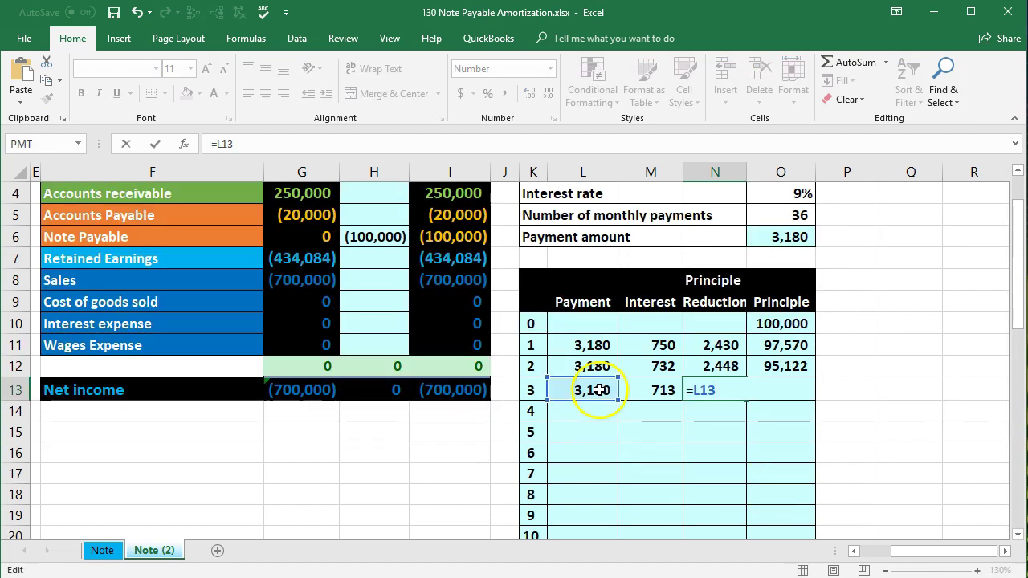
{"action": "type", "text": "-"}
{"action": "left_click", "coordinate": [646, 390]}
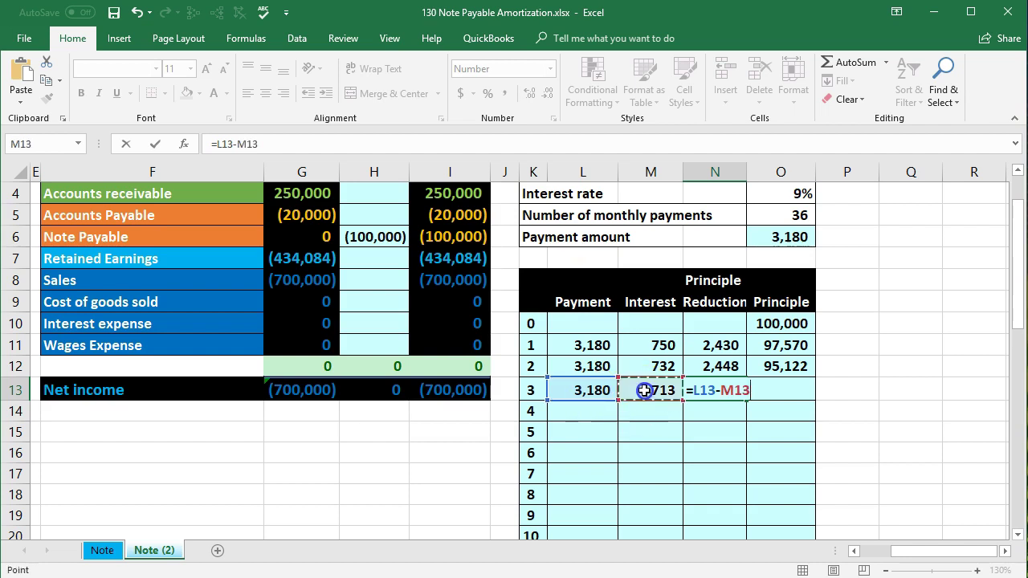
{"action": "key", "text": "Return"}
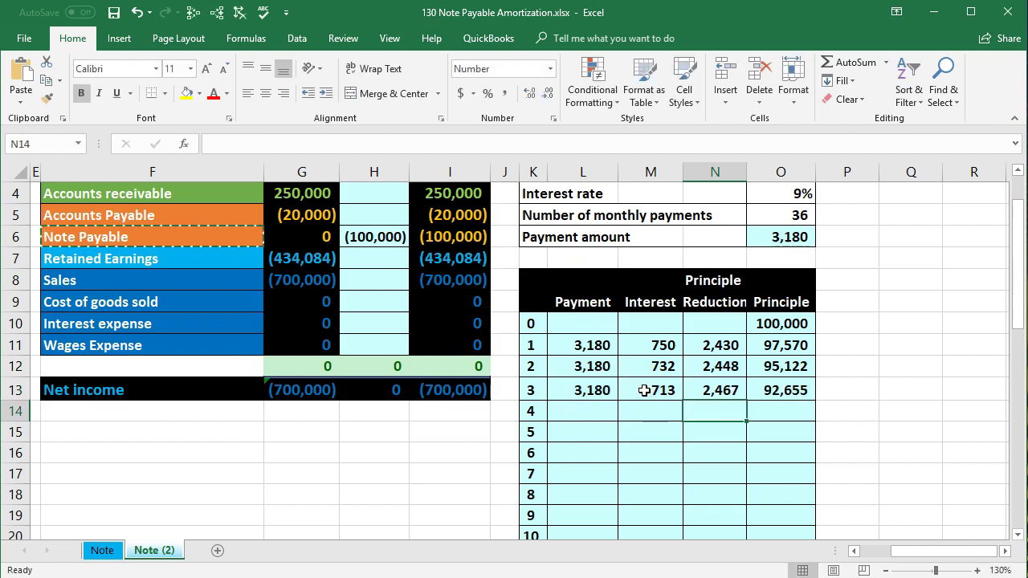
Step: Clear the period 3 principal in O13 and re-enter it as =O12-N13
{"action": "left_click", "coordinate": [778, 389]}
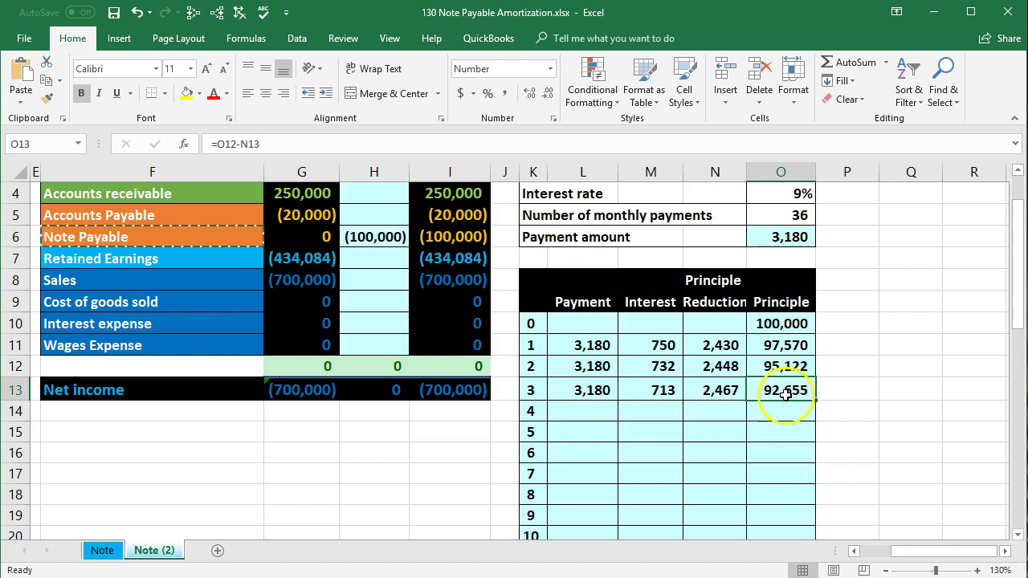
{"action": "key", "text": "Delete"}
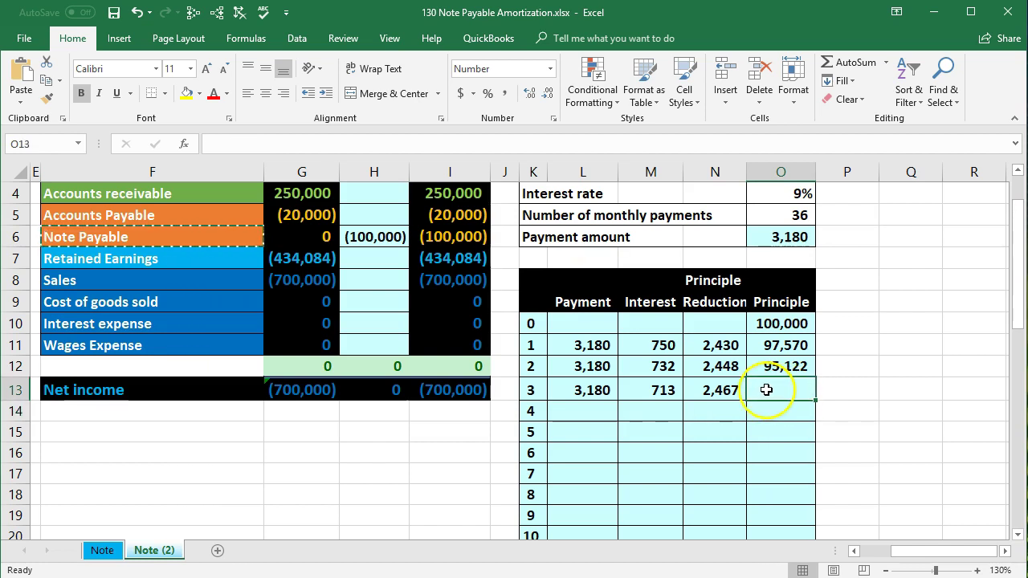
{"action": "type", "text": "="}
{"action": "left_click", "coordinate": [778, 366]}
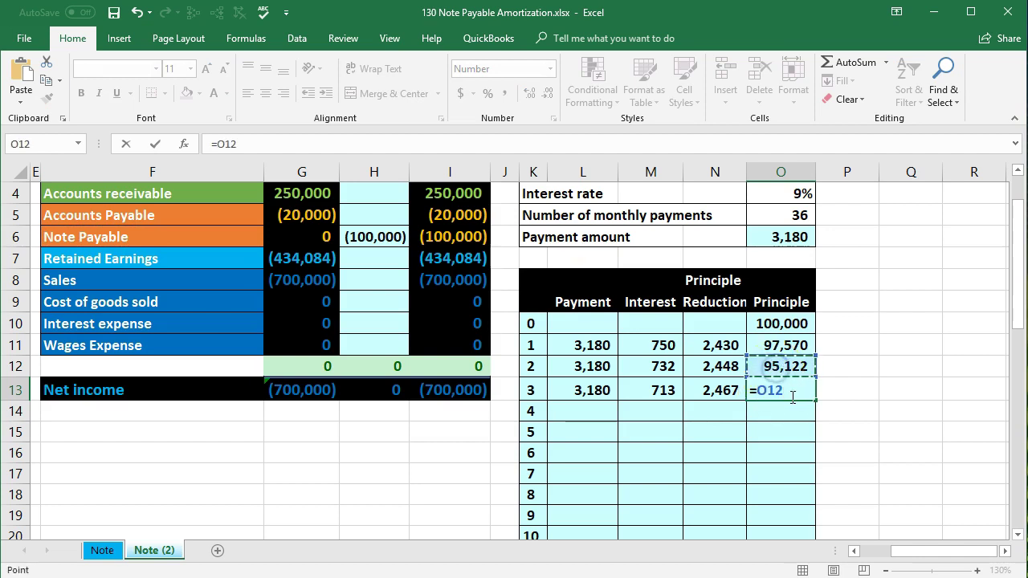
{"action": "type", "text": "-"}
{"action": "left_click", "coordinate": [718, 390]}
{"action": "key", "text": "Return"}
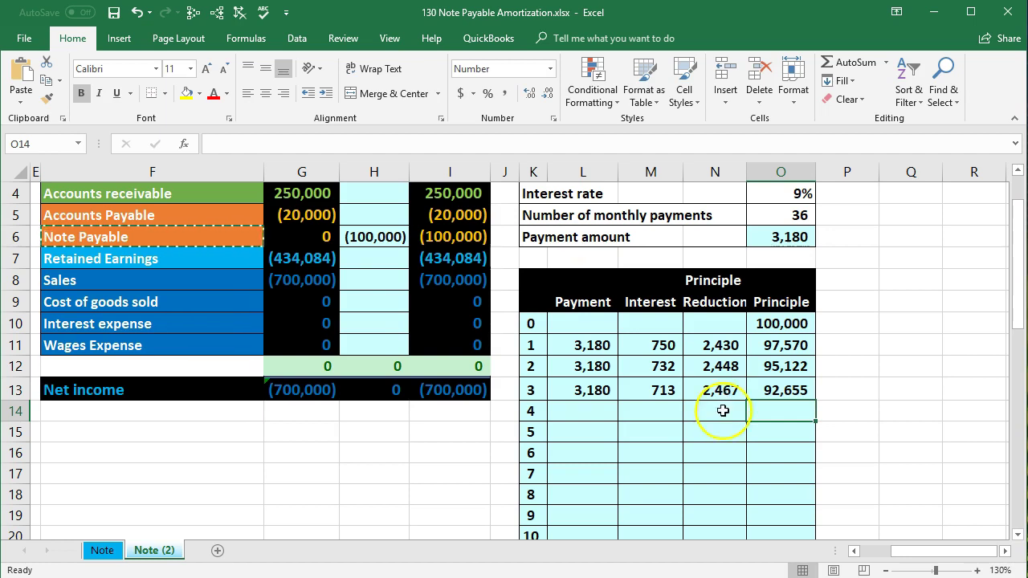
Step: Review the period 3 payment, interest and reduction cells, and compare the remaining principal across periods 1 to 3
{"action": "left_click", "coordinate": [721, 389]}
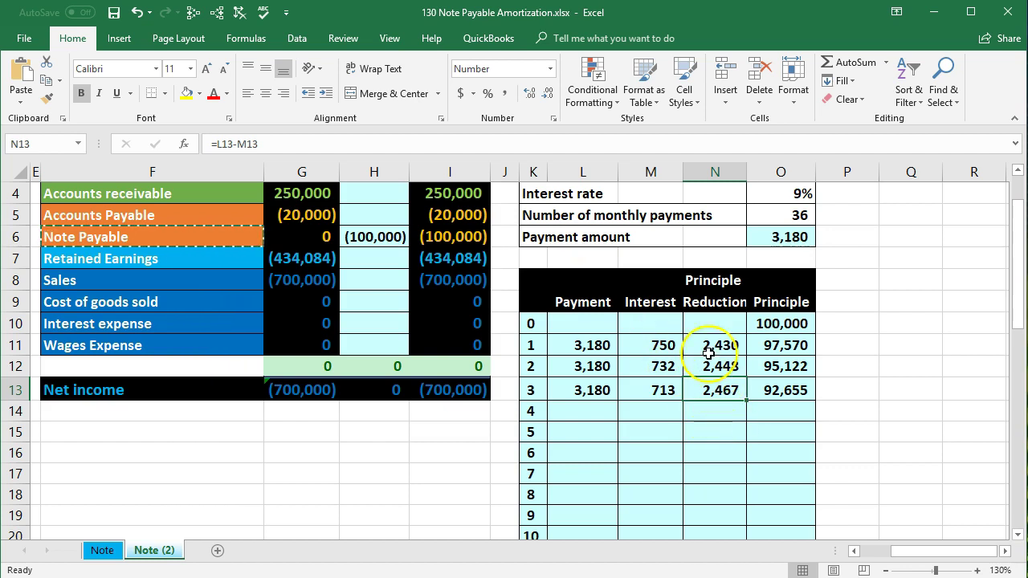
{"action": "left_click", "coordinate": [715, 385]}
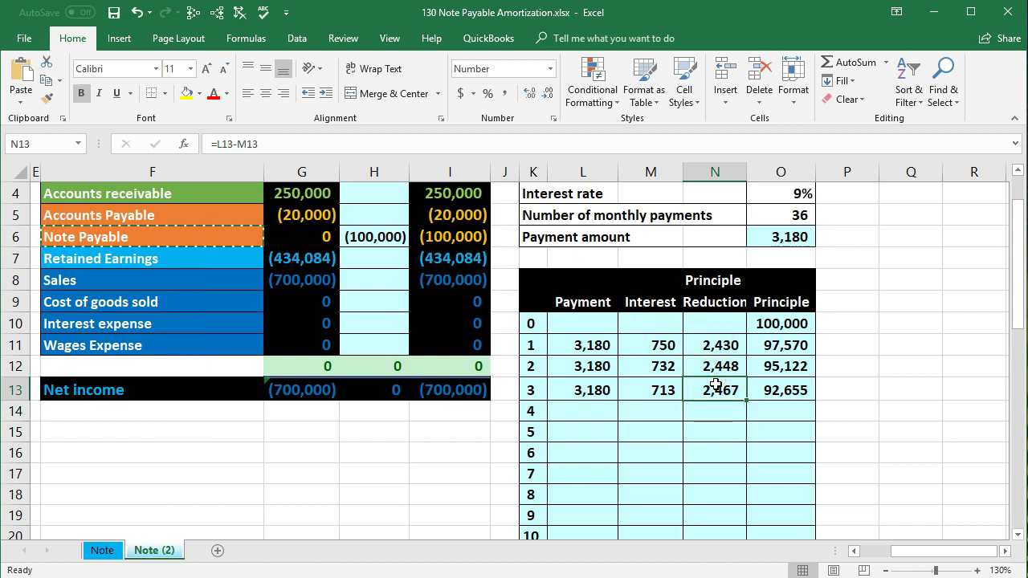
{"action": "left_click", "coordinate": [791, 394]}
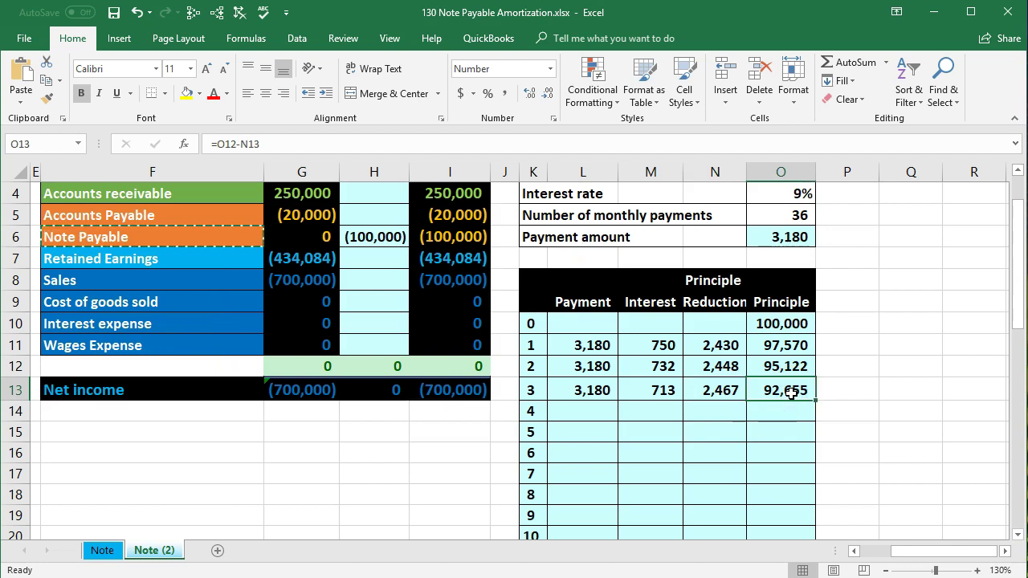
{"action": "left_click", "coordinate": [598, 389]}
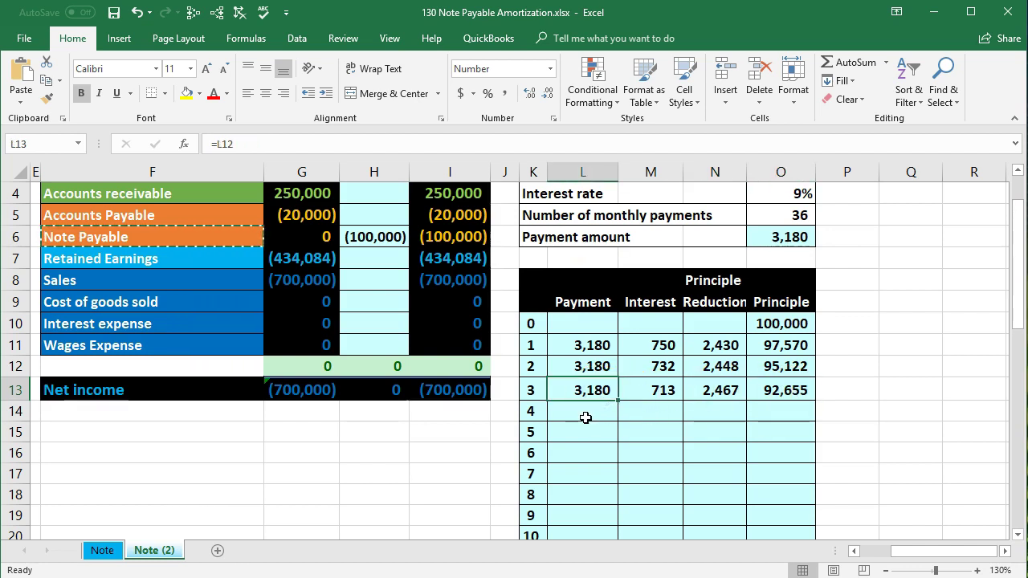
{"action": "left_click", "coordinate": [644, 389]}
{"action": "left_click", "coordinate": [795, 347]}
{"action": "left_click", "coordinate": [792, 363]}
{"action": "left_click", "coordinate": [794, 381]}
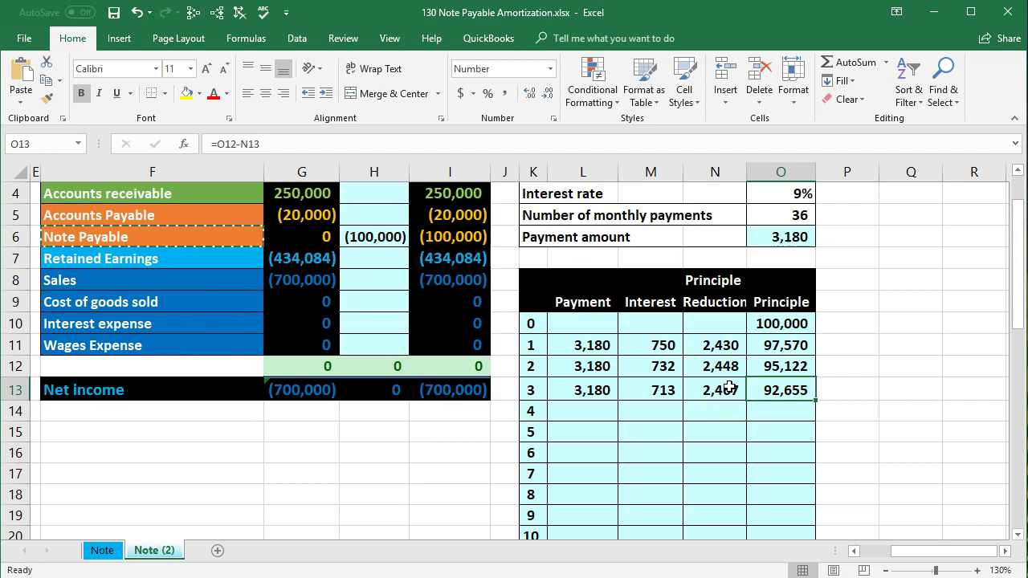
Step: Fill the period 3 formulas in L13:O13 down one row into period 4
{"action": "left_click_drag", "start_coordinate": [592, 388], "coordinate": [763, 393]}
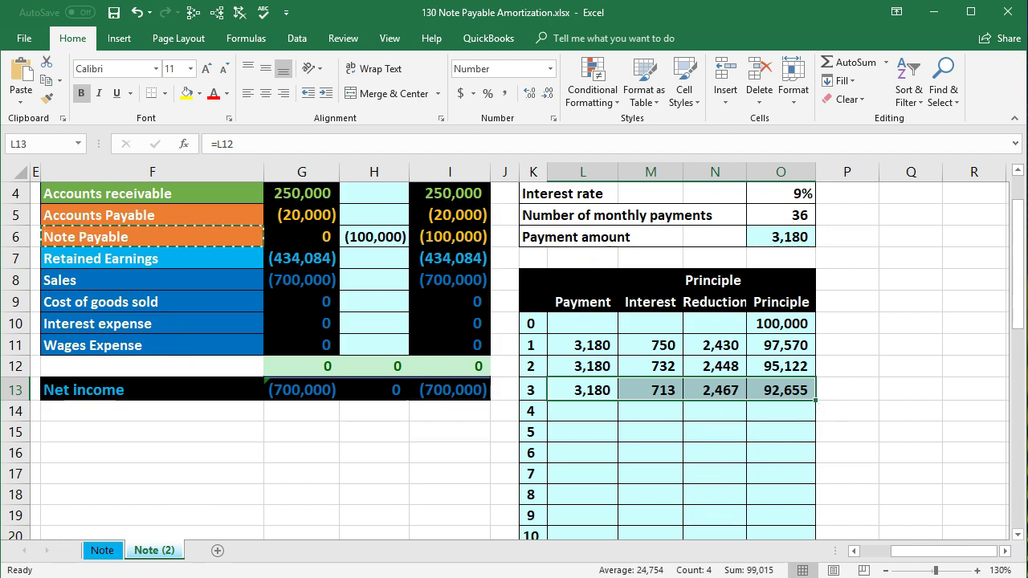
{"action": "left_click_drag", "start_coordinate": [815, 403], "coordinate": [815, 416]}
{"action": "left_click", "coordinate": [718, 455]}
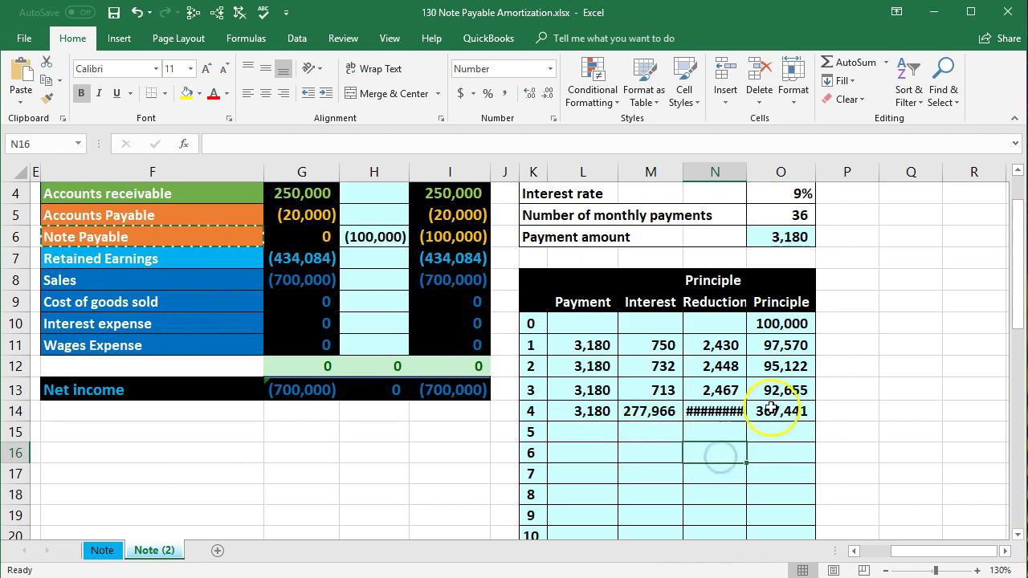
Step: Inspect the cell references in the copied period 4 payment, interest, reduction and principal formulas in L14:O14
{"action": "left_click", "coordinate": [645, 410]}
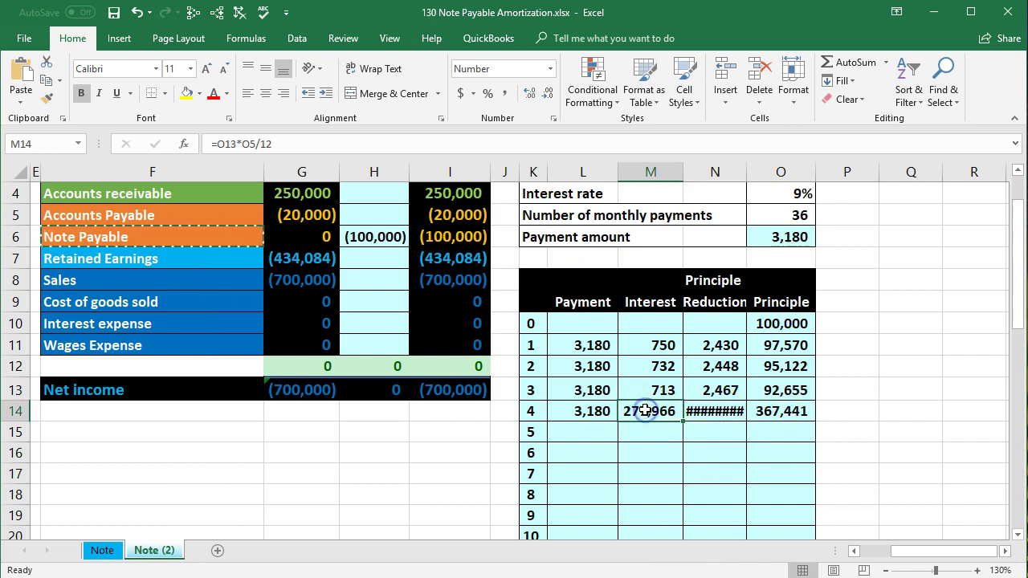
{"action": "double_click", "coordinate": [587, 411]}
{"action": "key", "text": "Return"}
{"action": "double_click", "coordinate": [656, 410]}
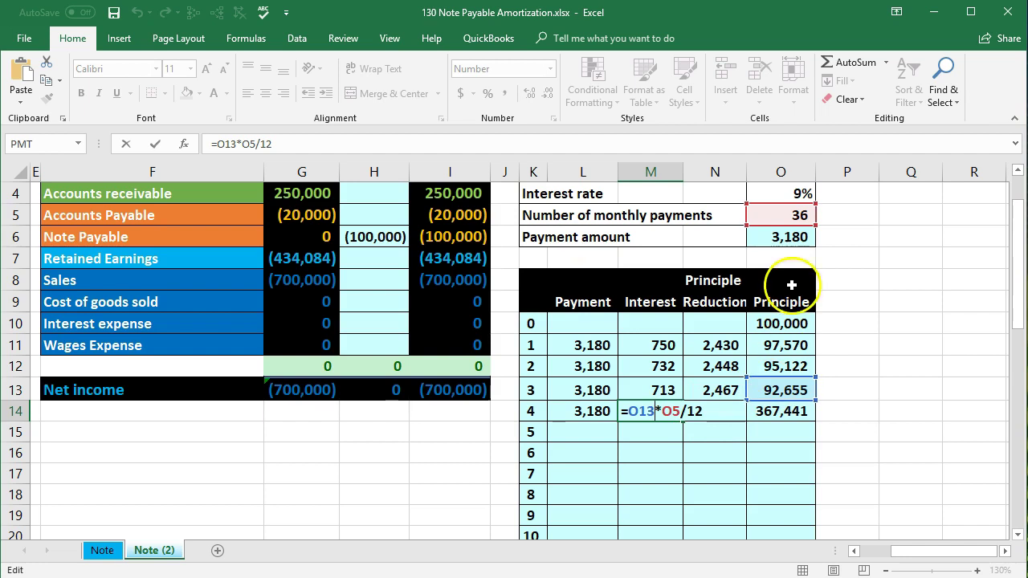
{"action": "scroll", "coordinate": [842, 255], "scroll_direction": "up", "scroll_amount": 1}
{"action": "scroll", "coordinate": [842, 255], "scroll_direction": "up", "scroll_amount": 1}
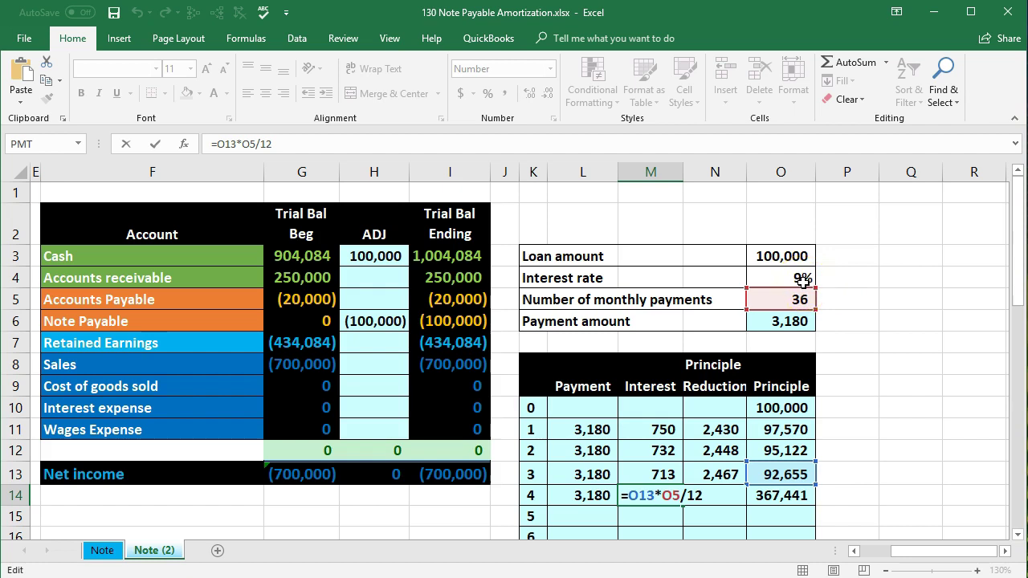
{"action": "key", "text": "Return"}
{"action": "left_click", "coordinate": [729, 495]}
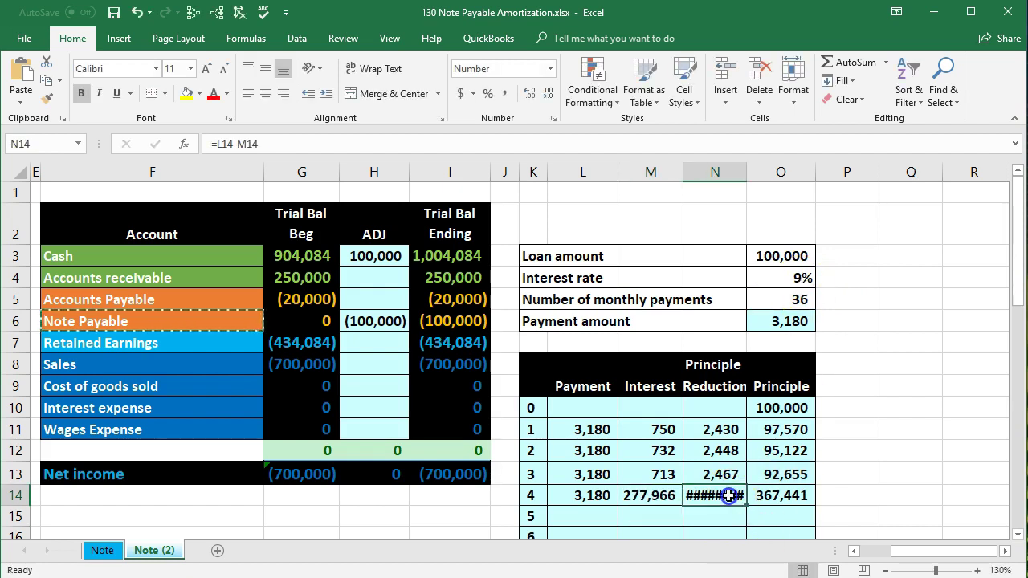
{"action": "double_click", "coordinate": [729, 495]}
{"action": "key", "text": "Return"}
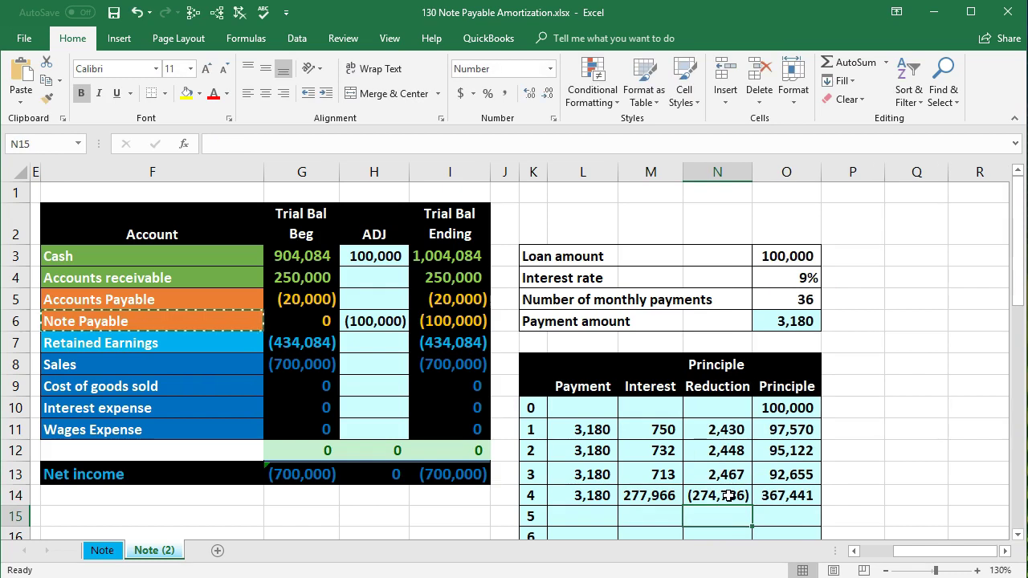
{"action": "left_click", "coordinate": [648, 495]}
{"action": "left_click", "coordinate": [769, 496]}
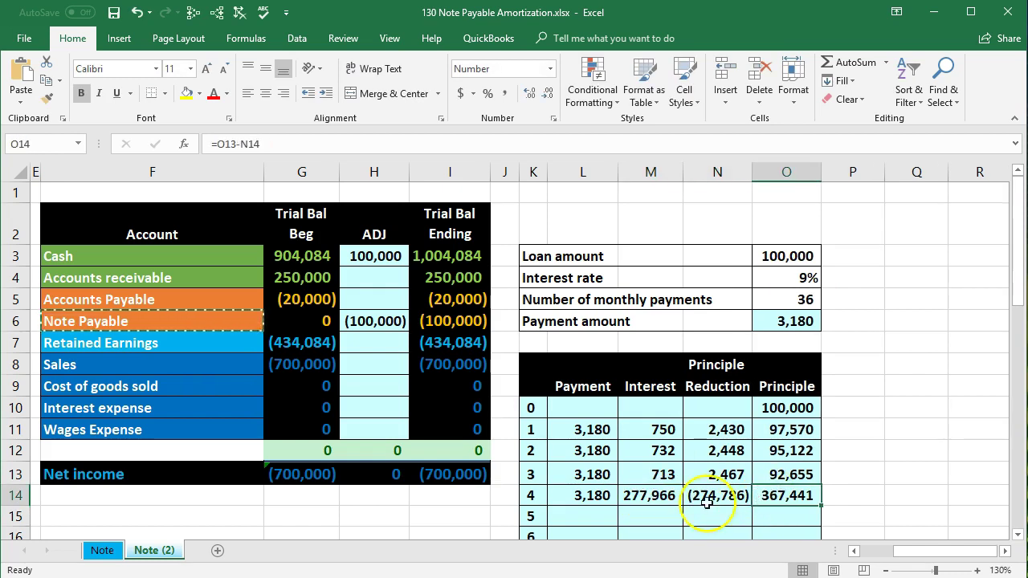
Step: Clear the period 4 formulas in L14:O14 and make the interest rate reference absolute in M13, giving =O12*$O$4/12
{"action": "left_click_drag", "start_coordinate": [599, 498], "coordinate": [759, 490]}
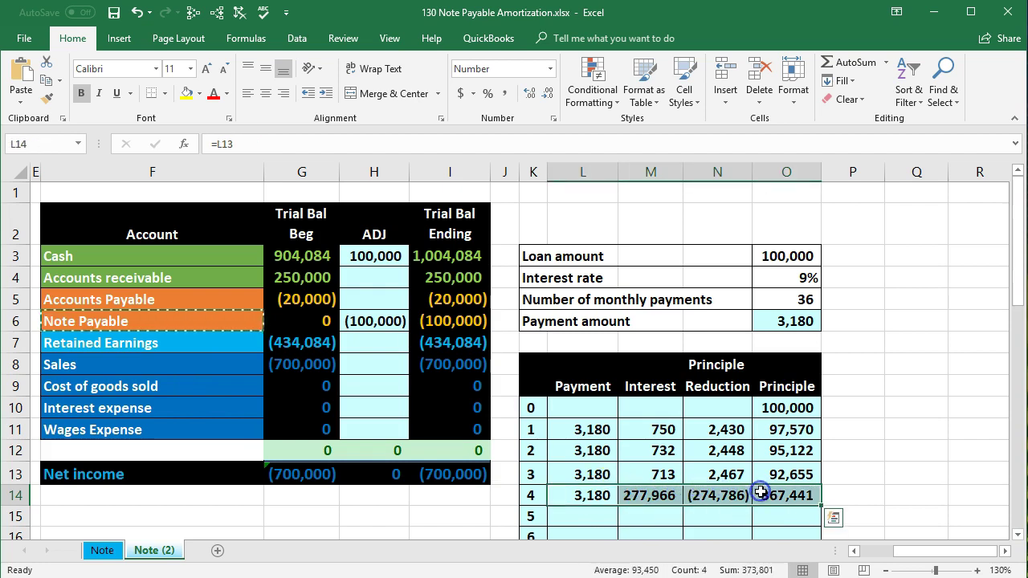
{"action": "key", "text": "Delete"}
{"action": "left_click", "coordinate": [663, 475]}
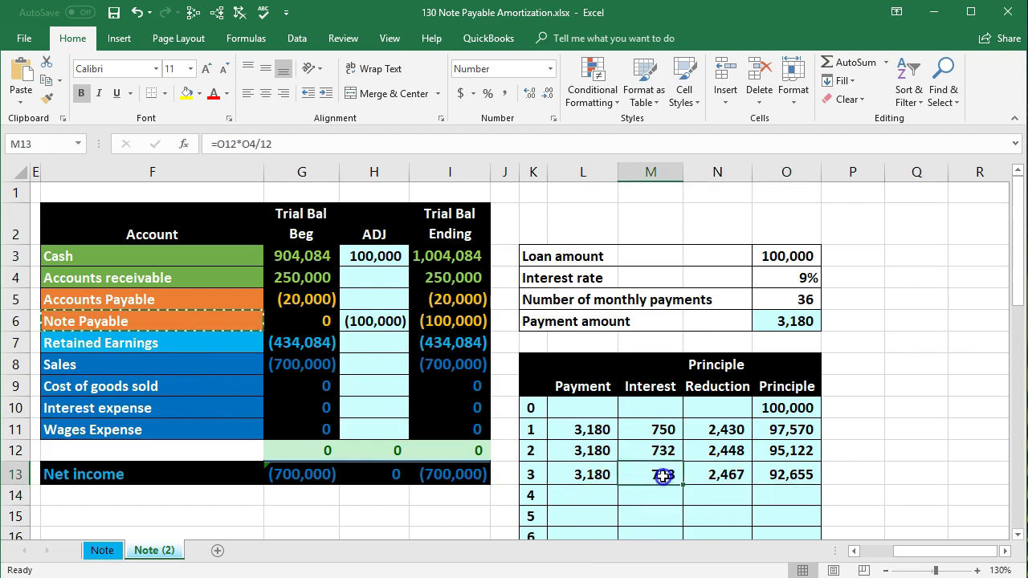
{"action": "scroll", "coordinate": [672, 474], "scroll_direction": "down", "scroll_amount": 1}
{"action": "scroll", "coordinate": [673, 476], "scroll_direction": "up", "scroll_amount": 1}
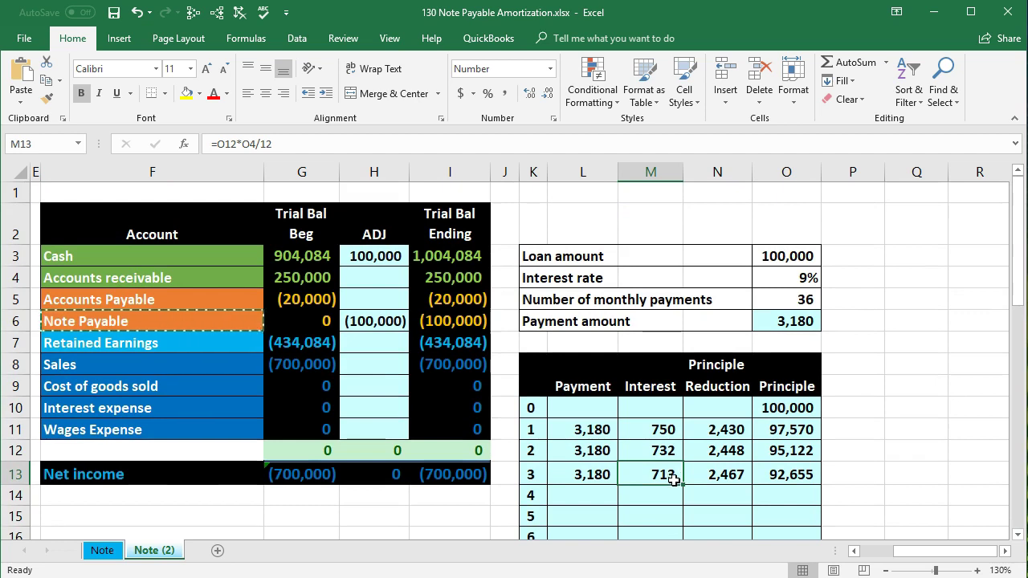
{"action": "double_click", "coordinate": [665, 476]}
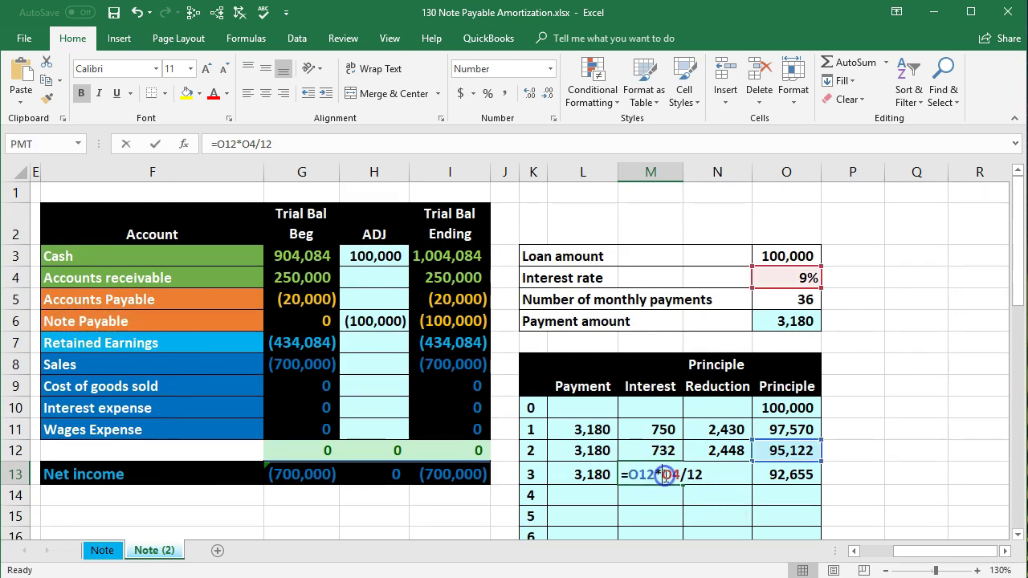
{"action": "left_click", "coordinate": [640, 485]}
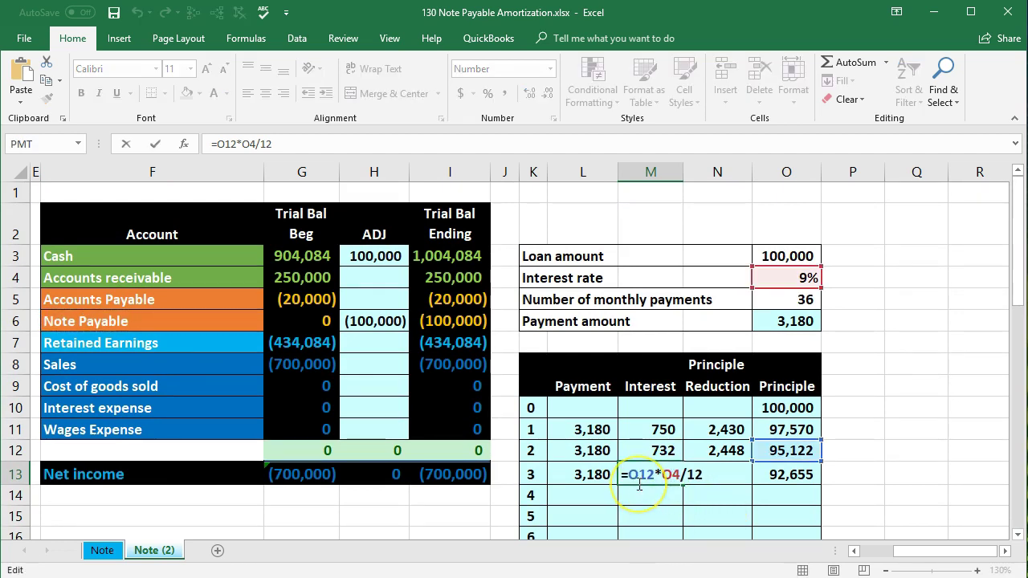
{"action": "left_click", "coordinate": [793, 441]}
{"action": "key", "text": "F4"}
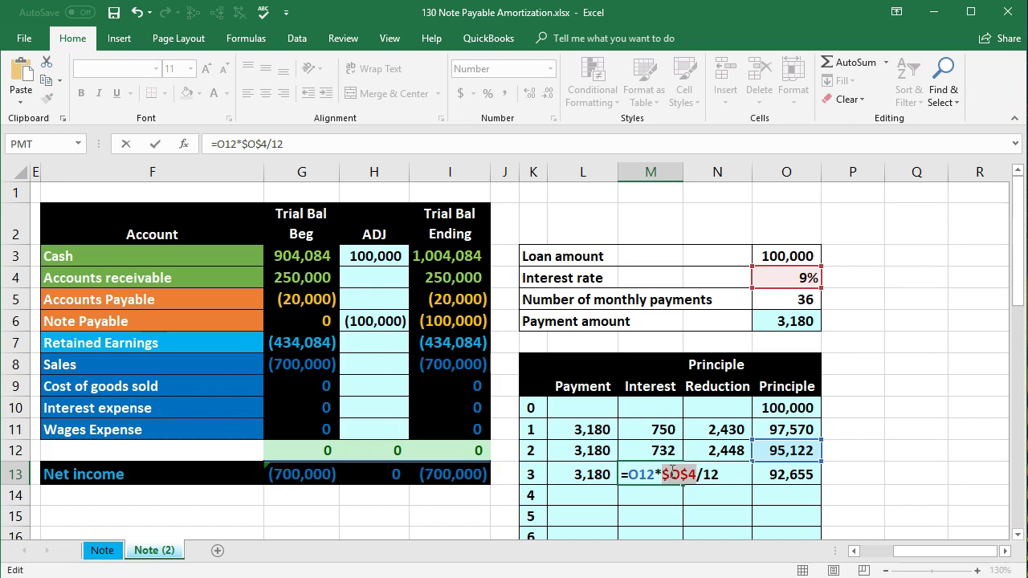
{"action": "left_click", "coordinate": [672, 474]}
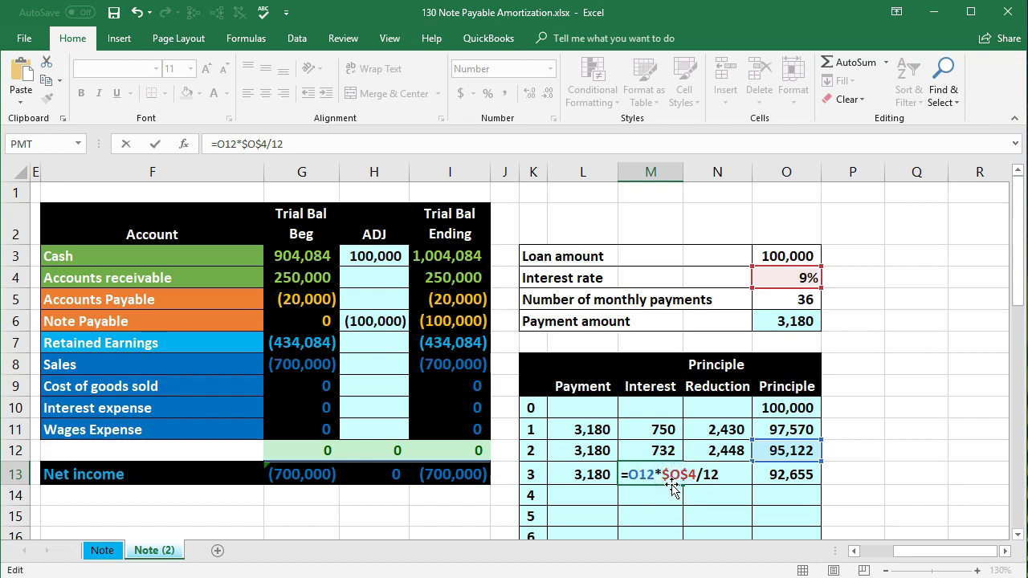
{"action": "left_click", "coordinate": [688, 477]}
{"action": "key", "text": "Return"}
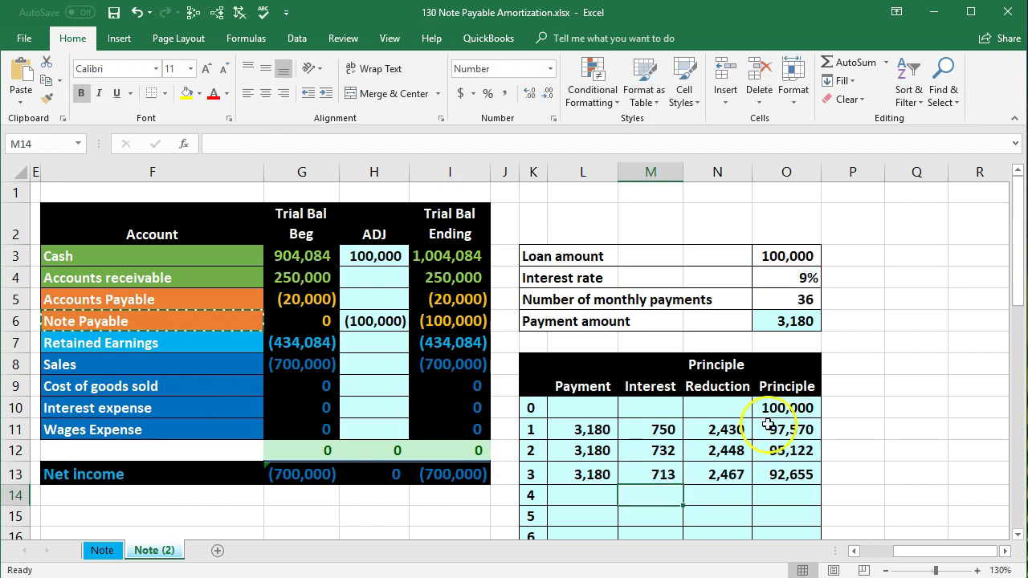
Step: Fill the period 3 formulas in L13:O13 down into period 4 and check the cell references in L14:O14
{"action": "left_click_drag", "start_coordinate": [592, 475], "coordinate": [764, 471]}
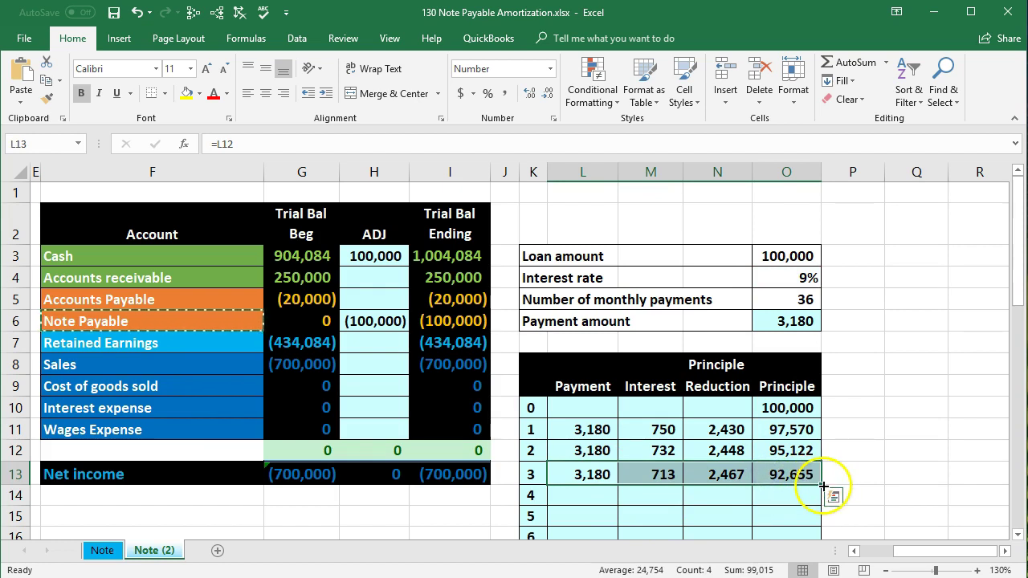
{"action": "left_click_drag", "start_coordinate": [823, 486], "coordinate": [824, 496]}
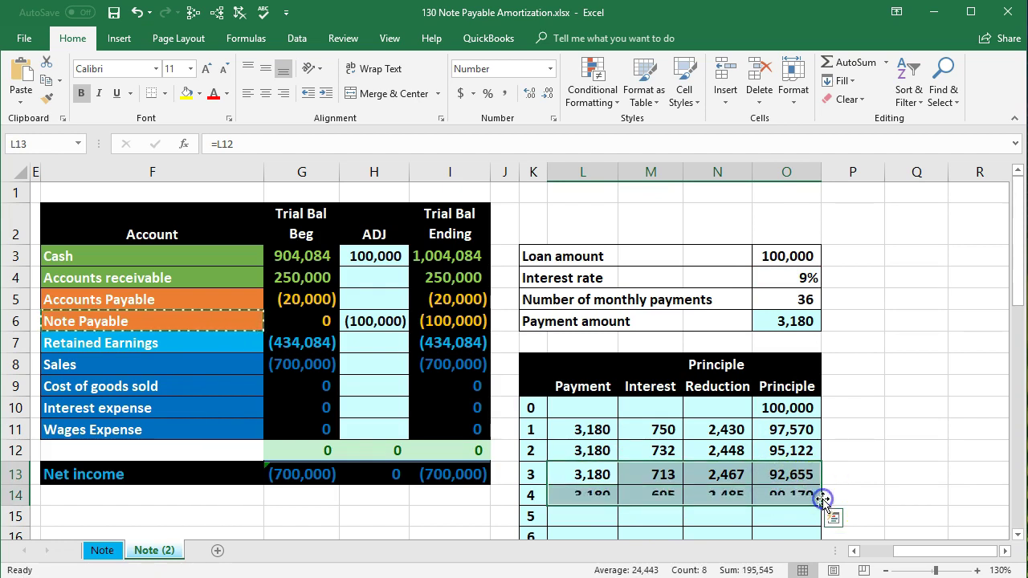
{"action": "double_click", "coordinate": [593, 494]}
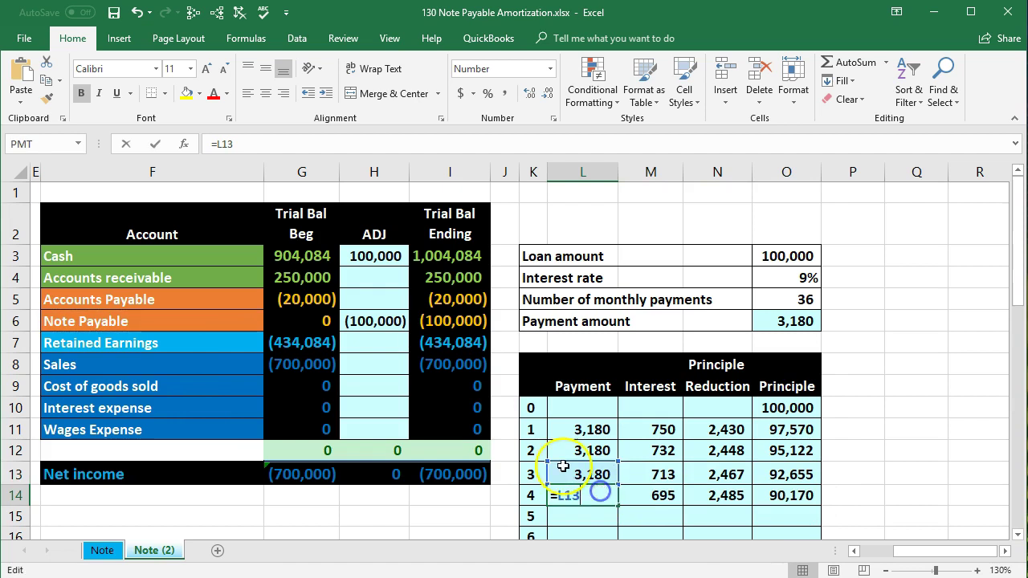
{"action": "key", "text": "Return"}
{"action": "double_click", "coordinate": [654, 496]}
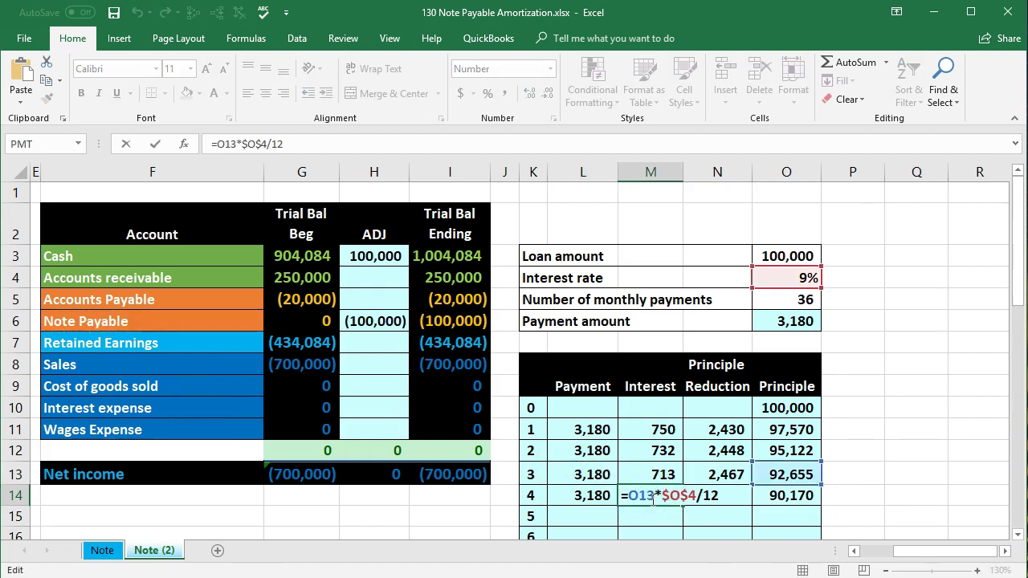
{"action": "key", "text": "Return"}
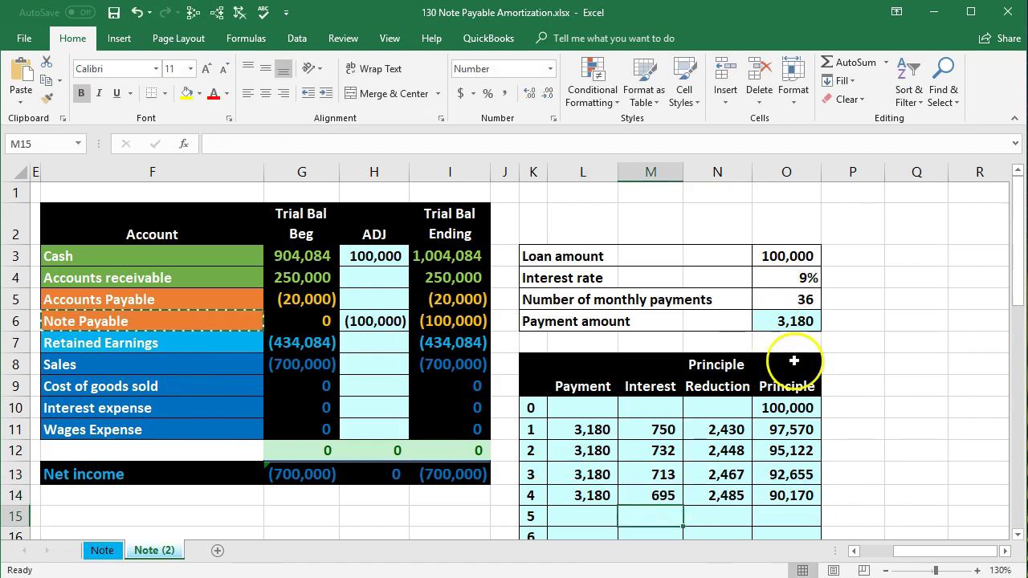
{"action": "double_click", "coordinate": [725, 487]}
{"action": "key", "text": "Return"}
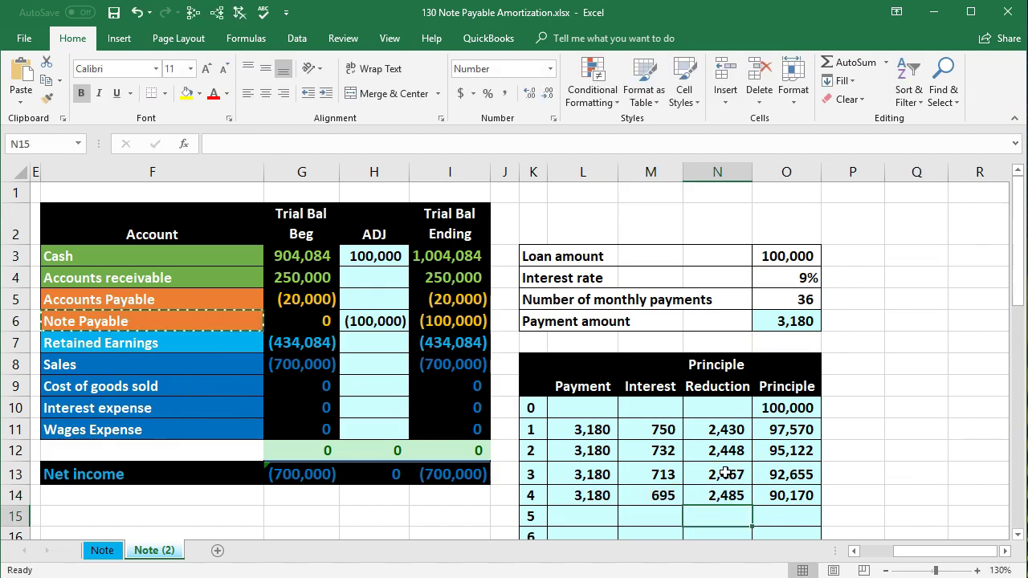
{"action": "double_click", "coordinate": [790, 491]}
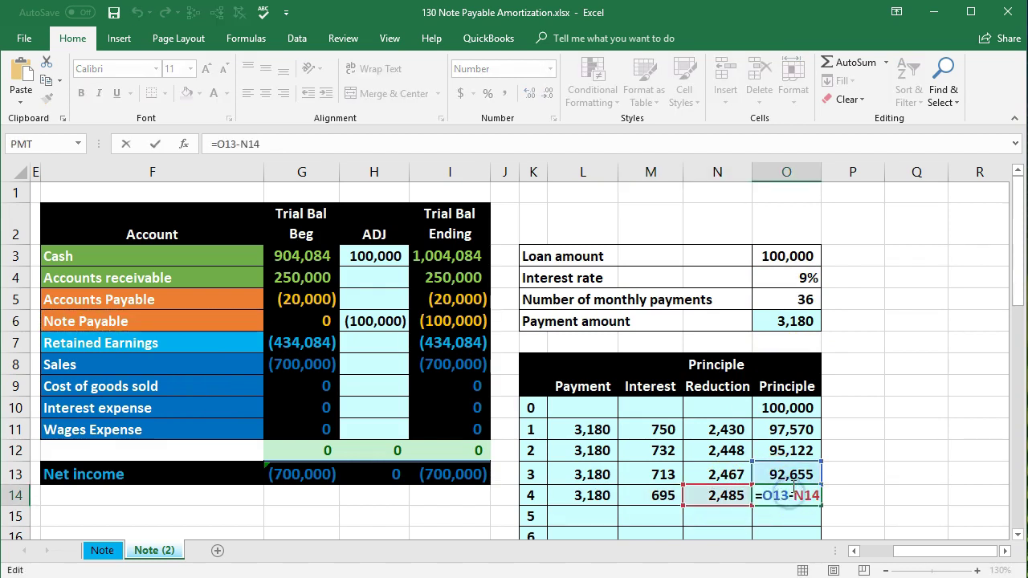
{"action": "key", "text": "Return"}
Step: Fill the period 4 formulas in L14:O14 down through period 36 in row 46
{"action": "scroll", "coordinate": [792, 487], "scroll_direction": "down", "scroll_amount": 1}
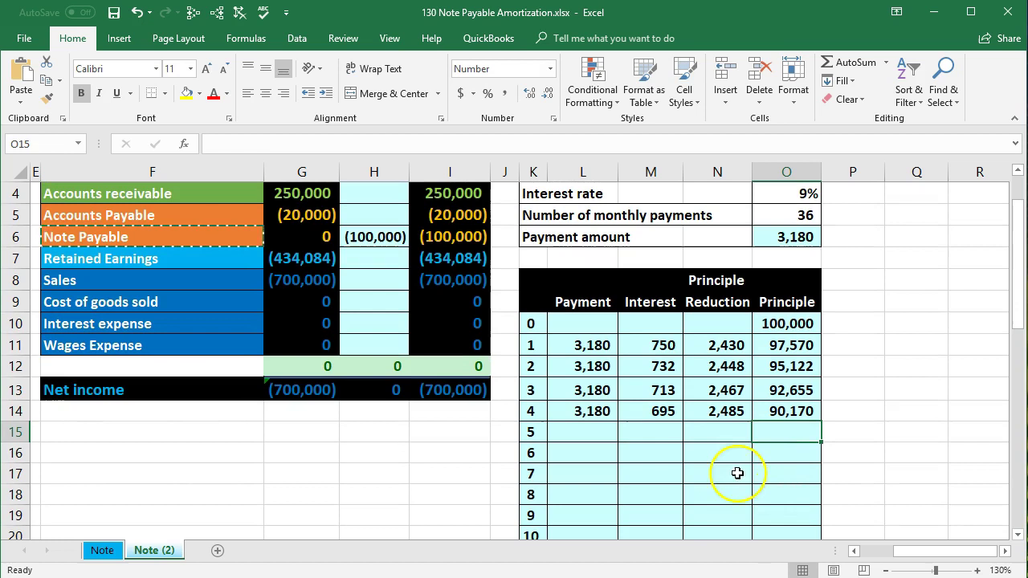
{"action": "left_click_drag", "start_coordinate": [593, 419], "coordinate": [818, 510]}
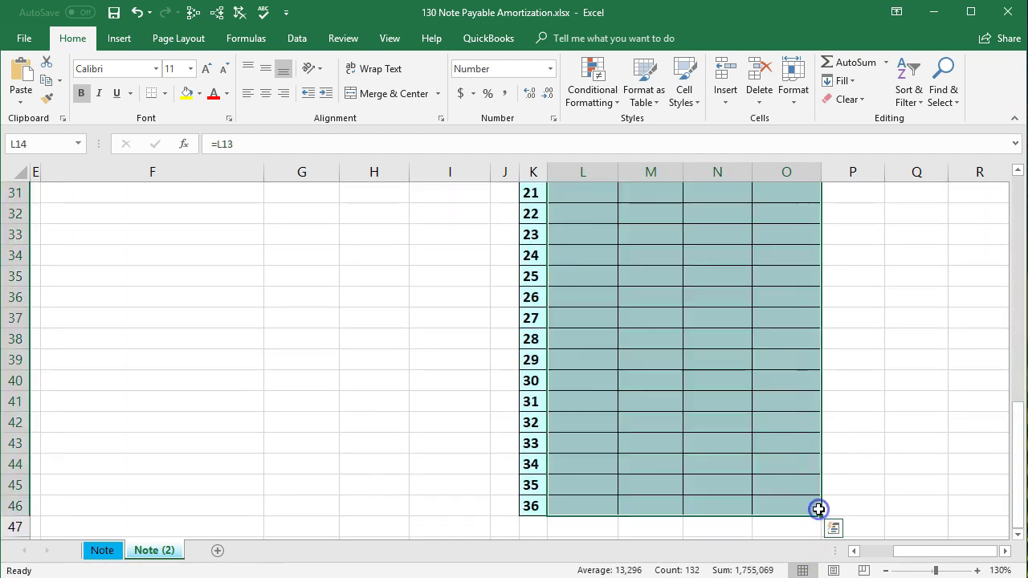
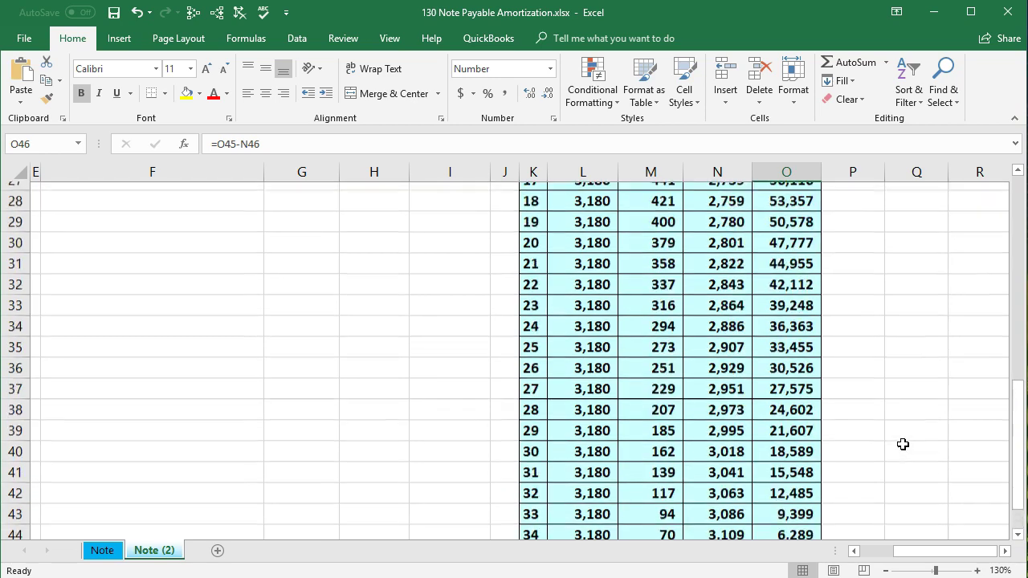
Step: Review the period 1 payment, interest, principal reduction and remaining principal formulas in L11:O11
{"action": "scroll", "coordinate": [893, 440], "scroll_direction": "up", "scroll_amount": 3}
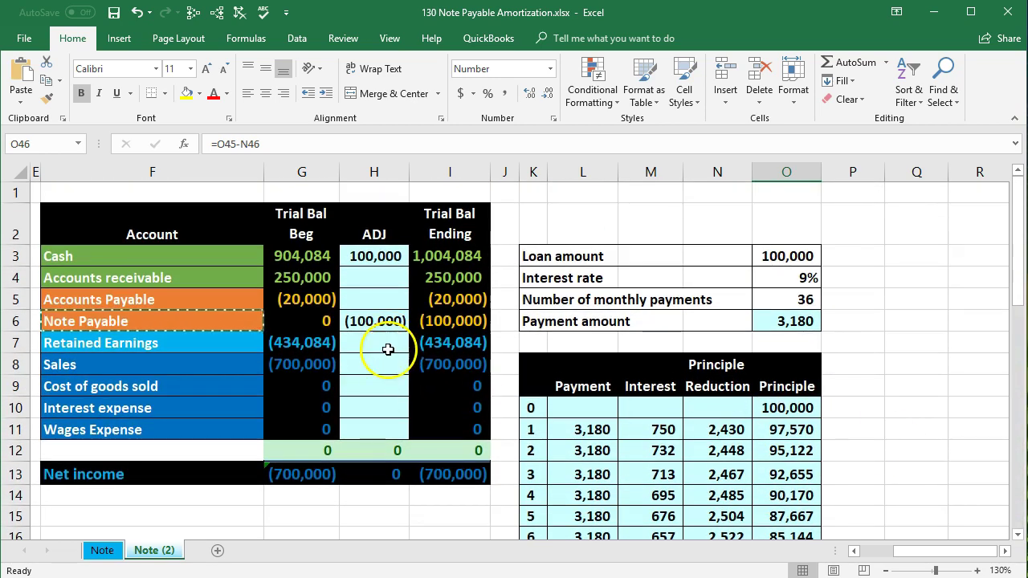
{"action": "left_click", "coordinate": [567, 432]}
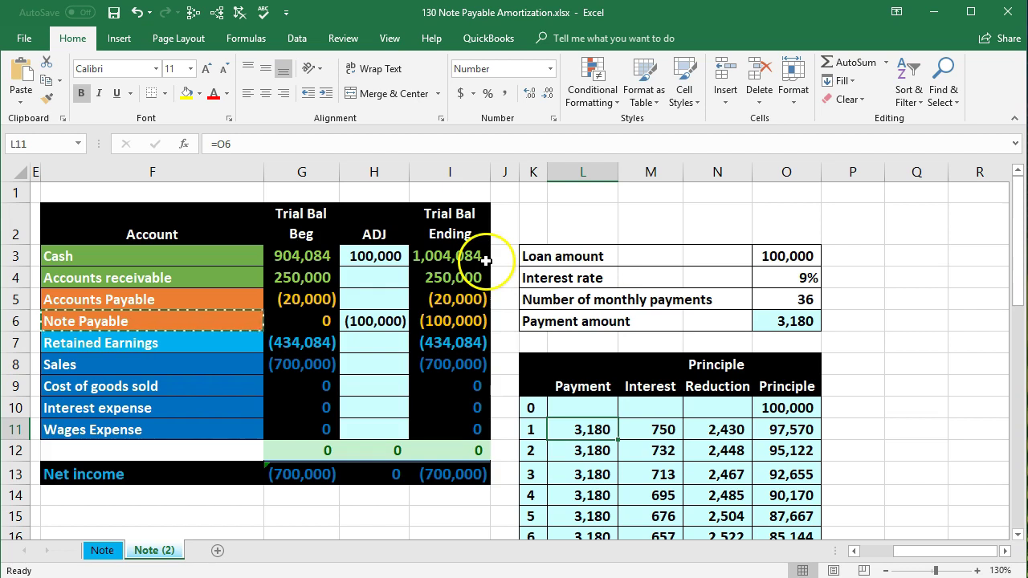
{"action": "left_click", "coordinate": [659, 432]}
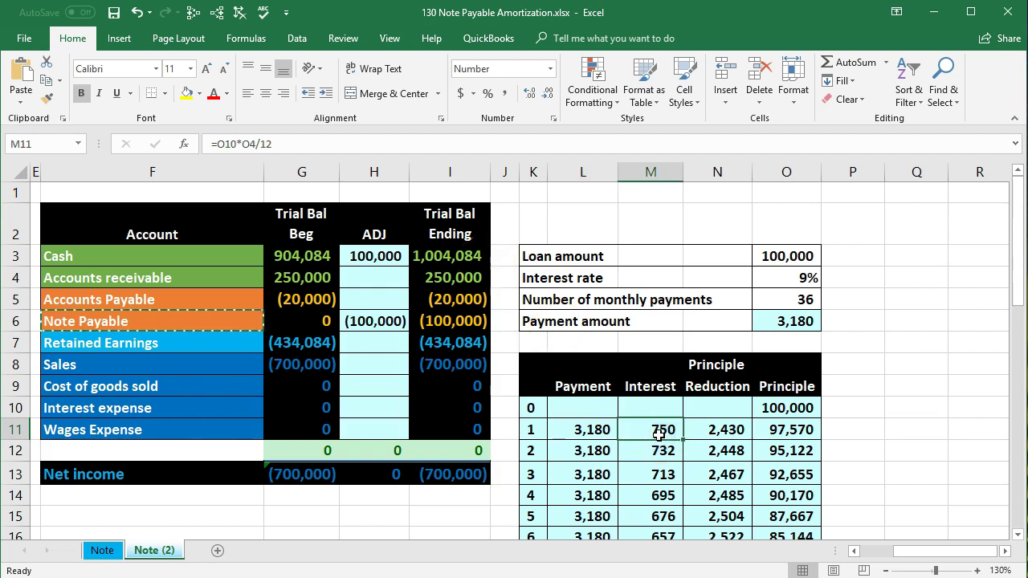
{"action": "left_click", "coordinate": [721, 430]}
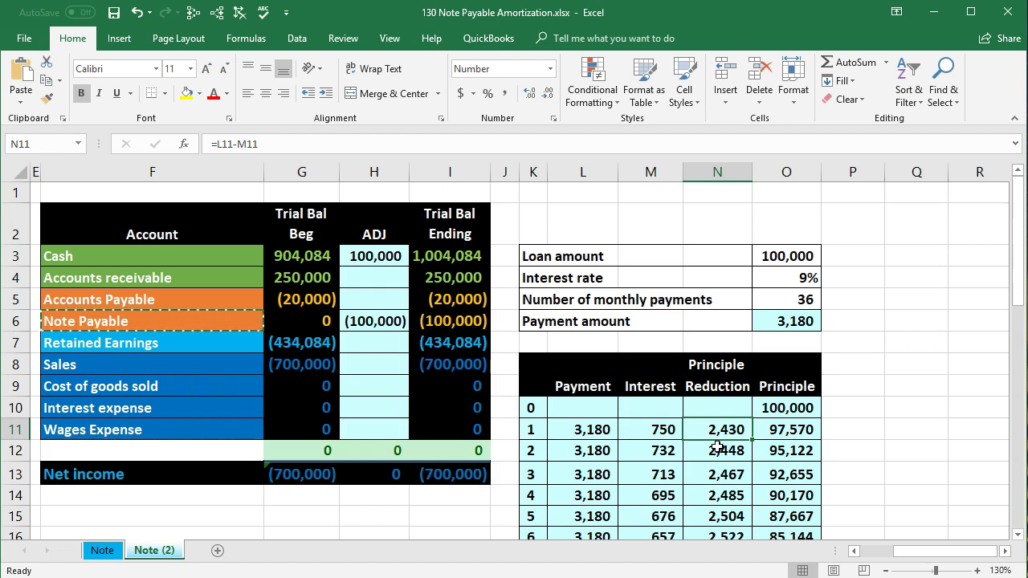
{"action": "left_click", "coordinate": [791, 430]}
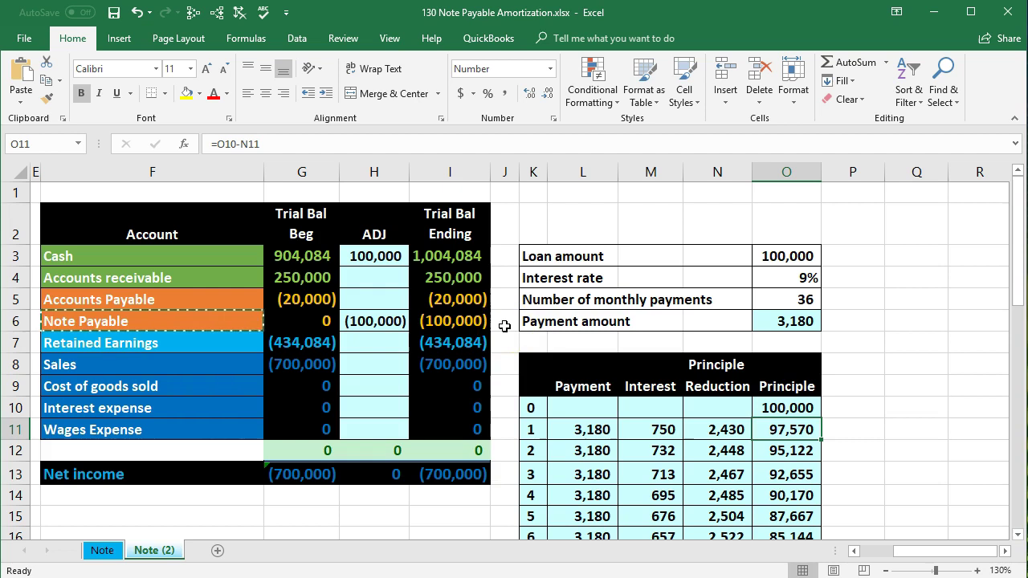
Step: Check the principal for periods 2 and 3, the interest for periods 4 to 6, and the period 7 payment, interest and reduction formulas
{"action": "scroll", "coordinate": [671, 359], "scroll_direction": "down", "scroll_amount": 1}
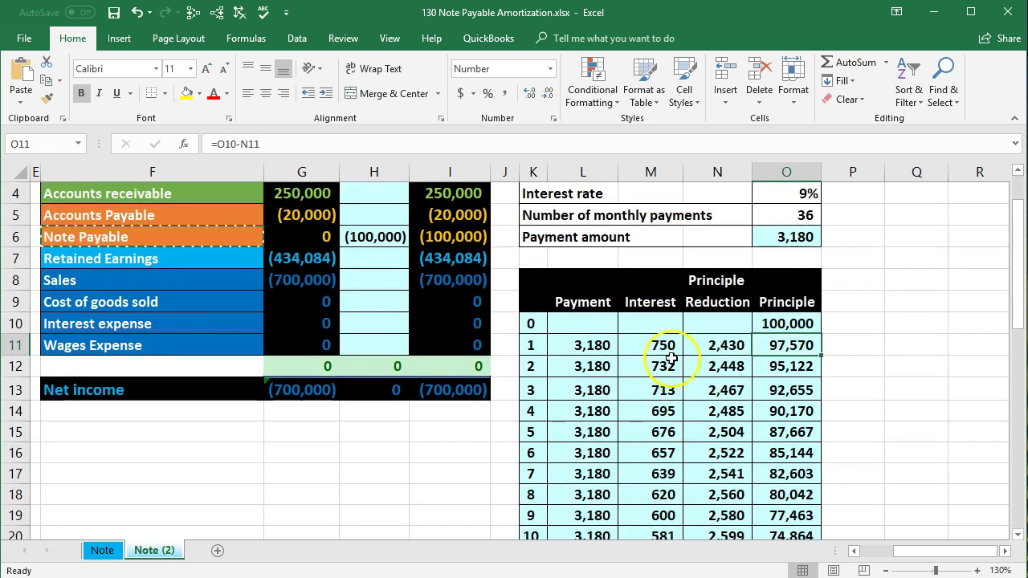
{"action": "left_click", "coordinate": [778, 366]}
{"action": "left_click", "coordinate": [779, 384]}
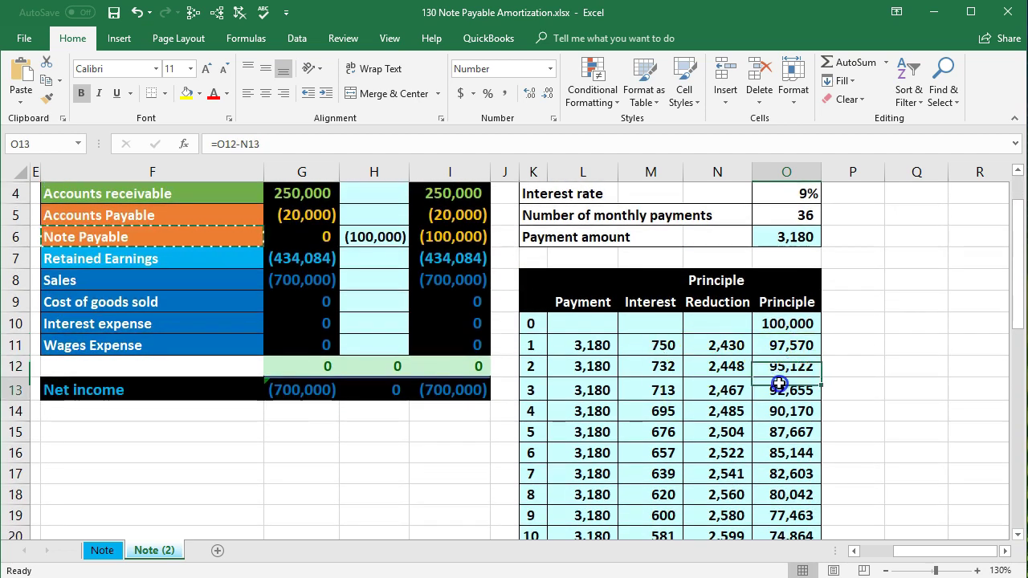
{"action": "left_click", "coordinate": [670, 409]}
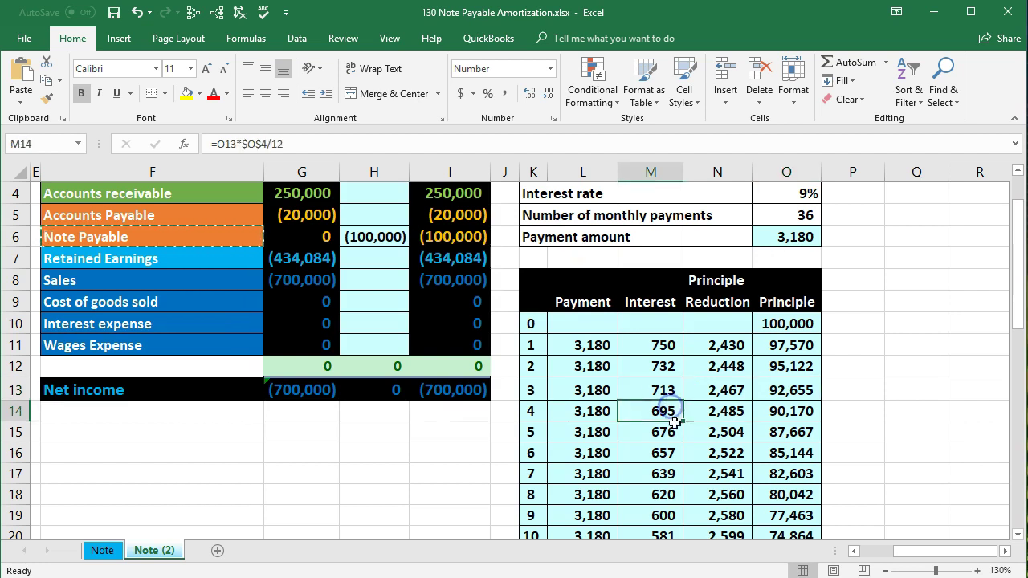
{"action": "left_click", "coordinate": [665, 431]}
{"action": "left_click", "coordinate": [664, 452]}
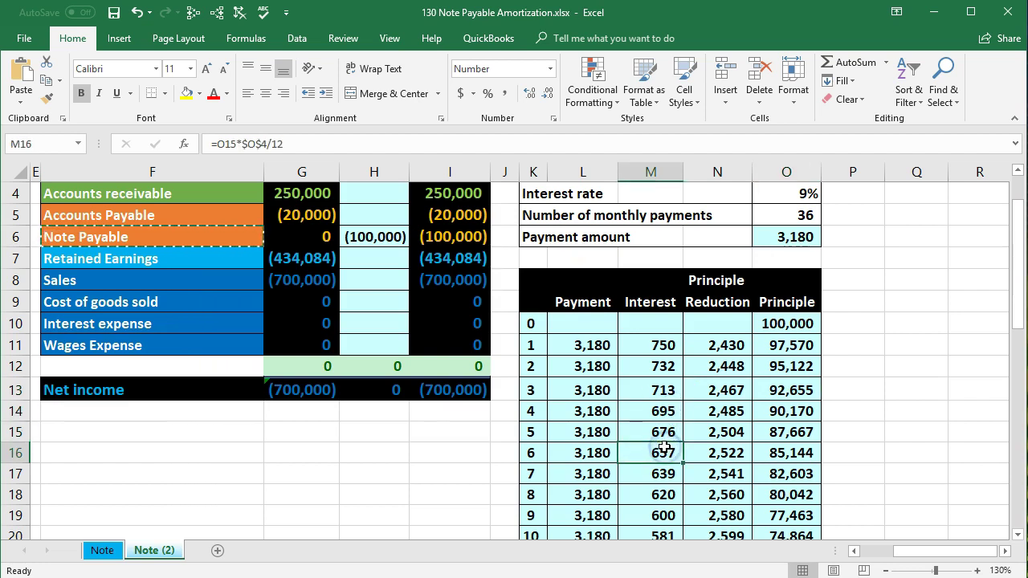
{"action": "double_click", "coordinate": [664, 450]}
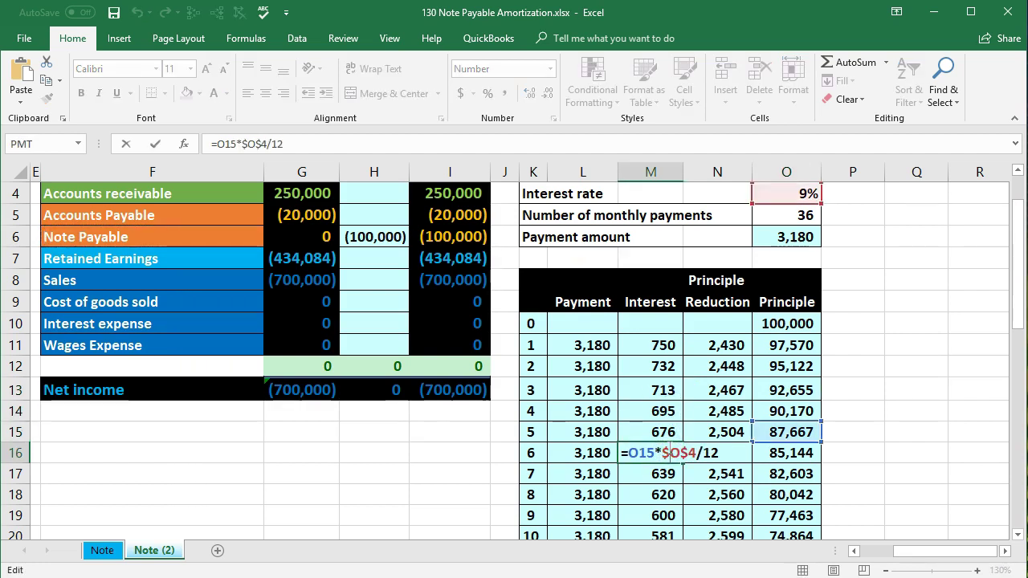
{"action": "key", "text": "Return"}
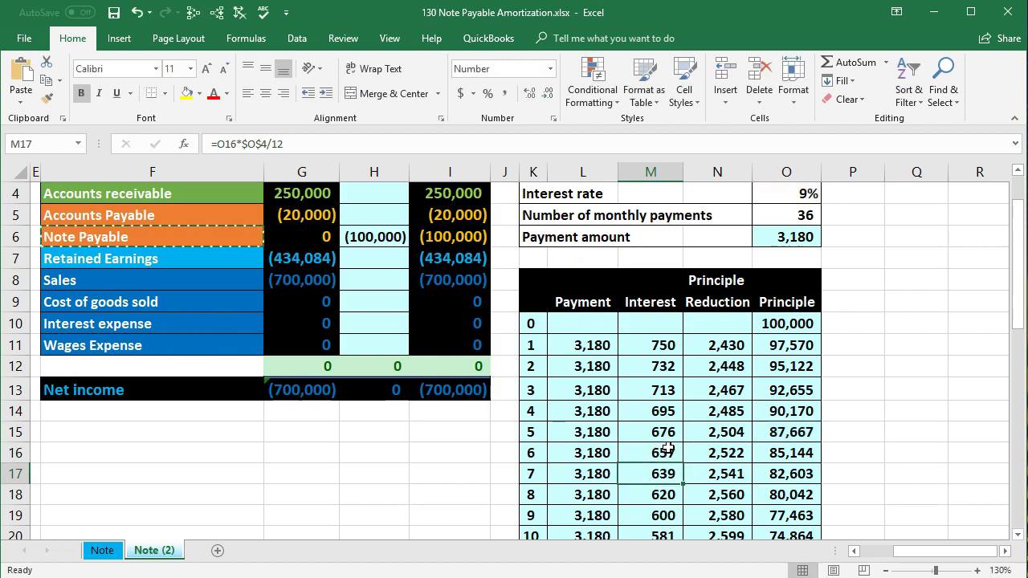
{"action": "left_click", "coordinate": [599, 474]}
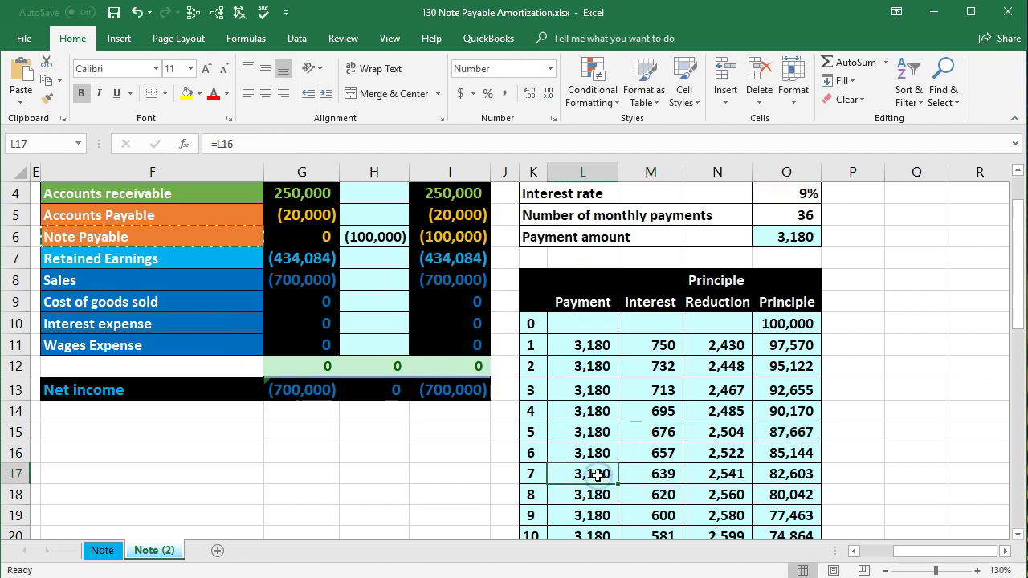
{"action": "left_click", "coordinate": [643, 476]}
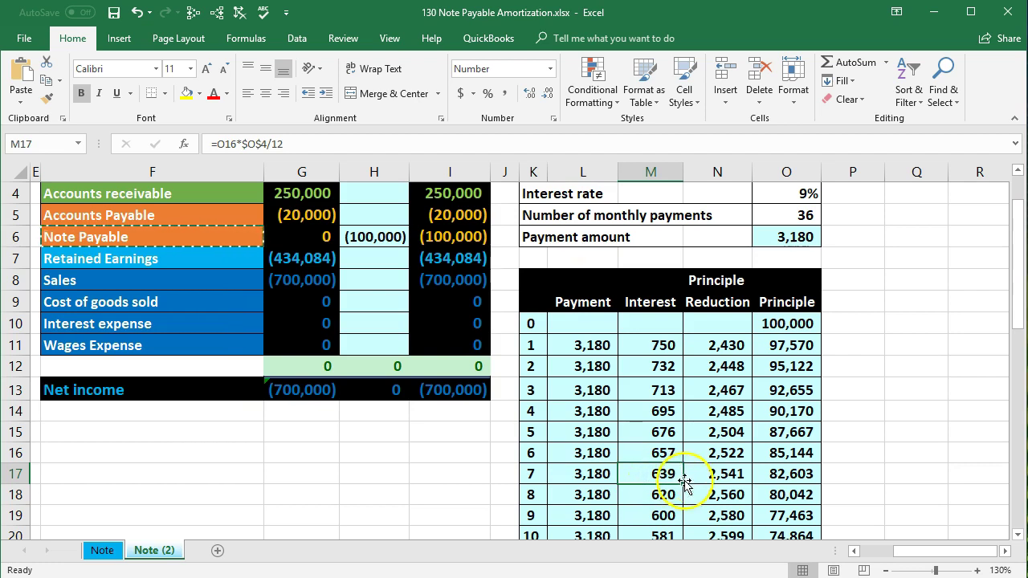
{"action": "left_click", "coordinate": [715, 476]}
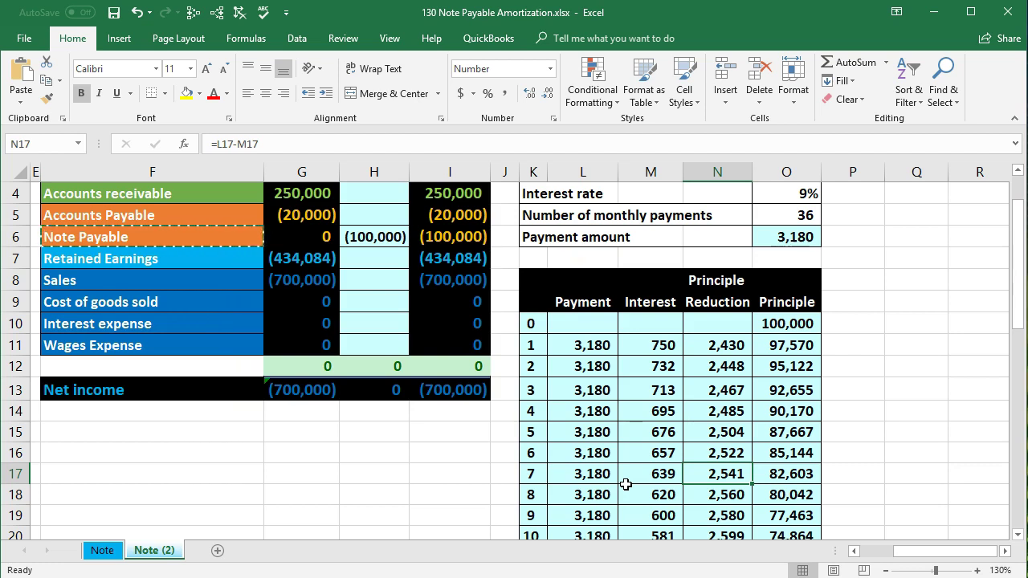
Step: Select the loan terms block in K3:O6, from the loan amount through the payment amount
{"action": "scroll", "coordinate": [626, 484], "scroll_direction": "up", "scroll_amount": 1}
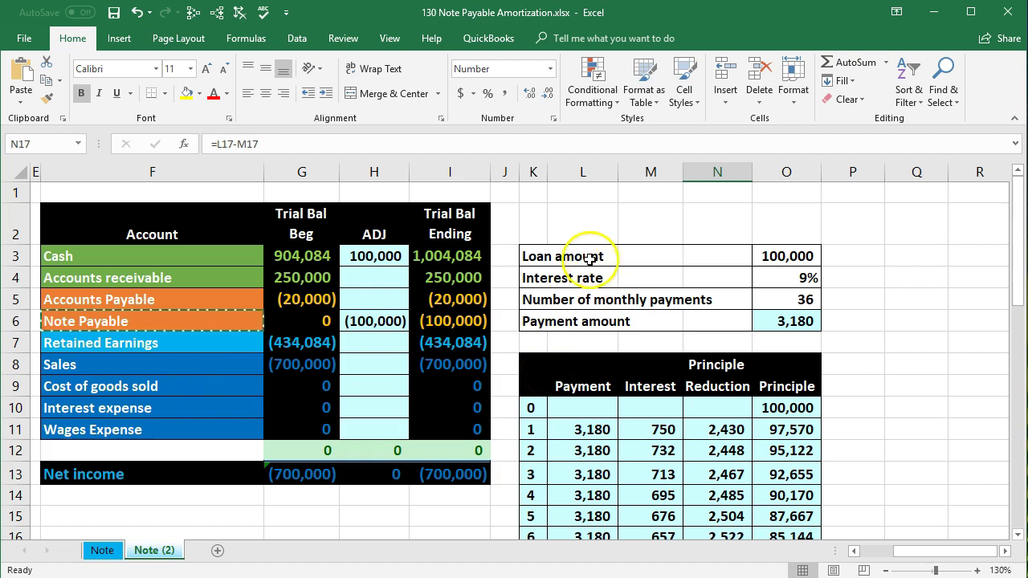
{"action": "left_click_drag", "start_coordinate": [536, 254], "coordinate": [770, 317]}
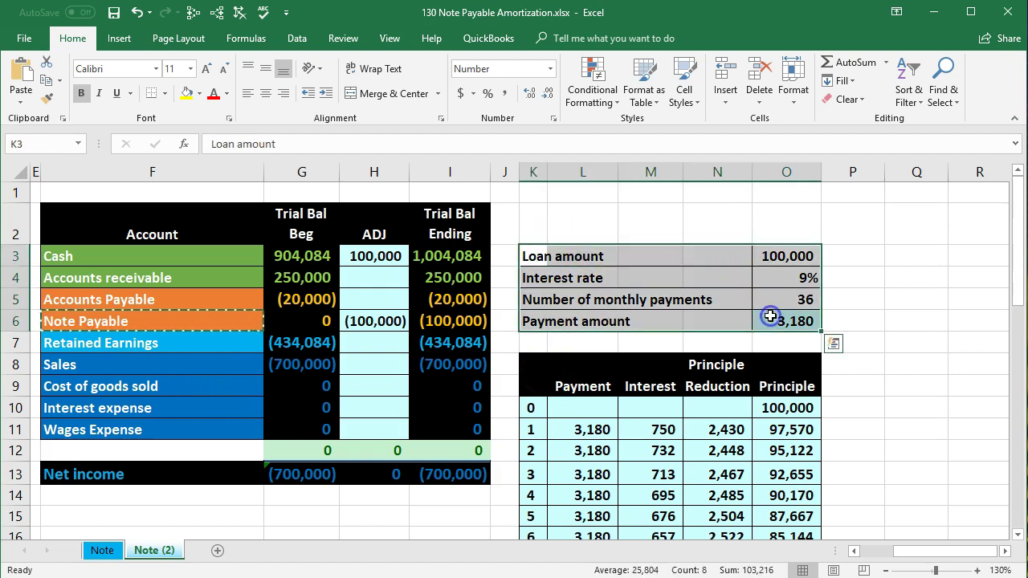